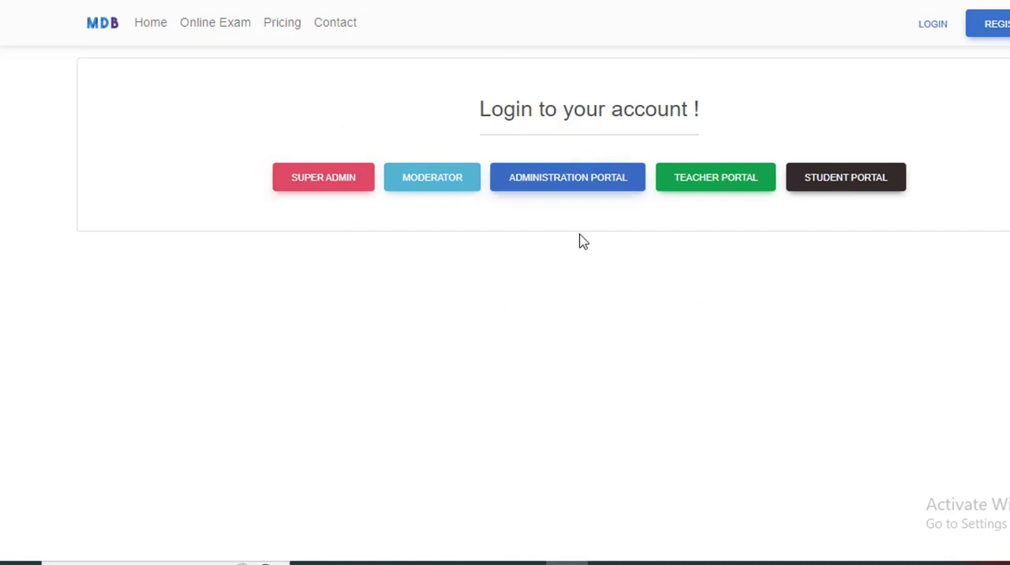
Log in to the teacher portal with the username and password already filled in.
{"action": "left_click", "coordinate": [724, 188]}
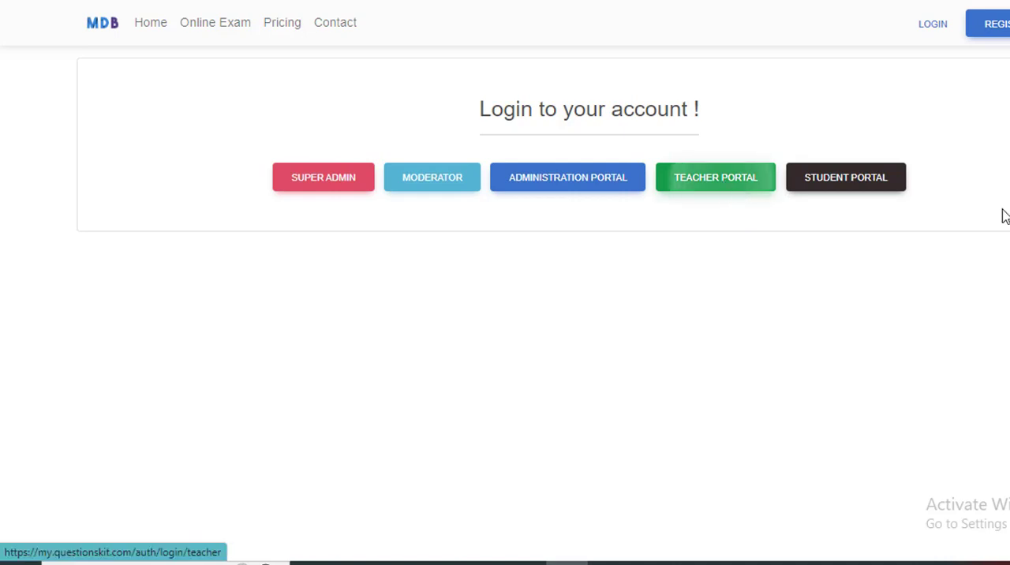
{"action": "scroll", "coordinate": [769, 387], "scroll_direction": "down", "scroll_amount": 1}
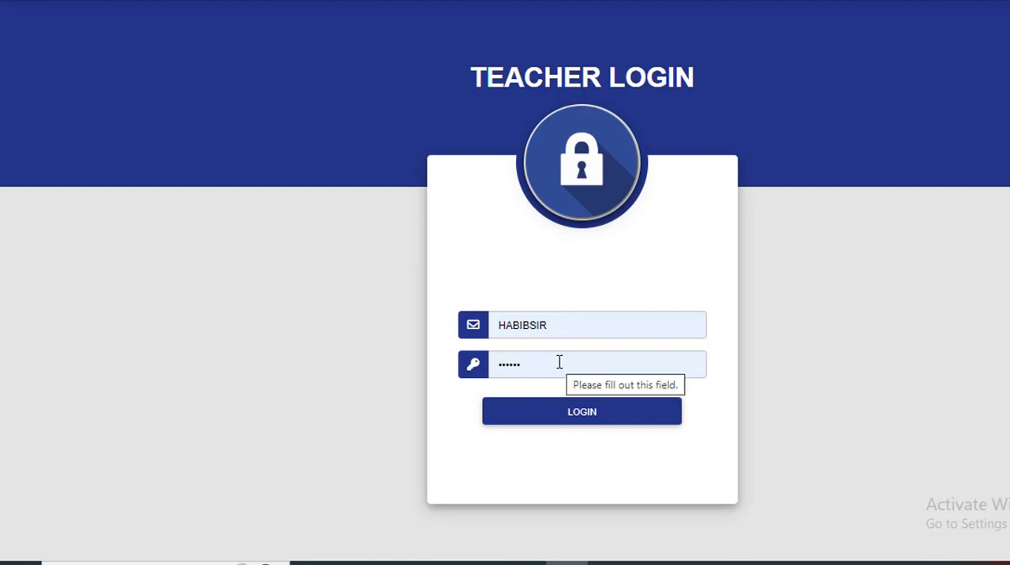
{"action": "left_click", "coordinate": [568, 421]}
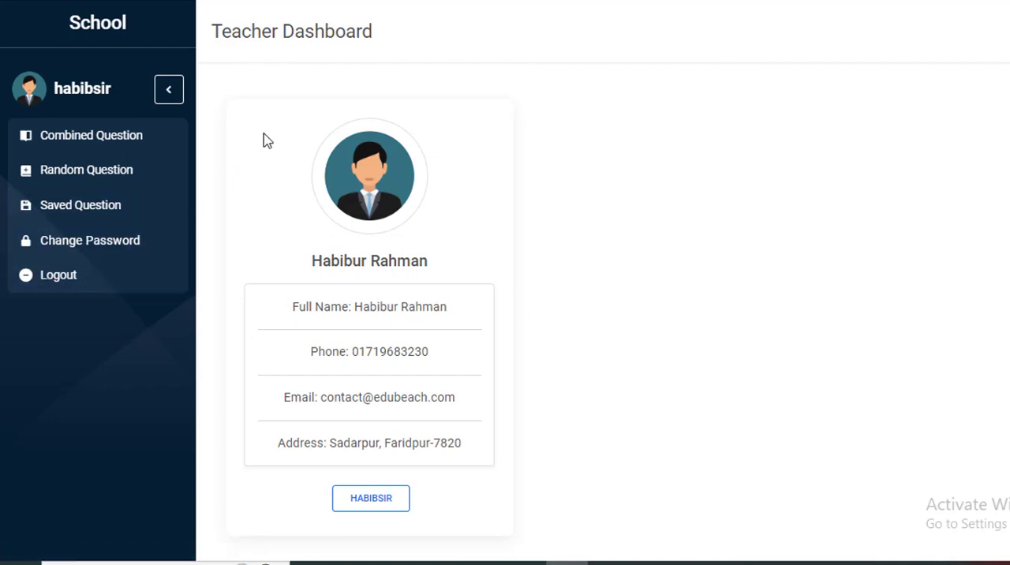
Examine the teacher's profile on the dashboard, including the username, full name, phone, email and address.
{"action": "left_click_drag", "start_coordinate": [112, 89], "coordinate": [53, 89]}
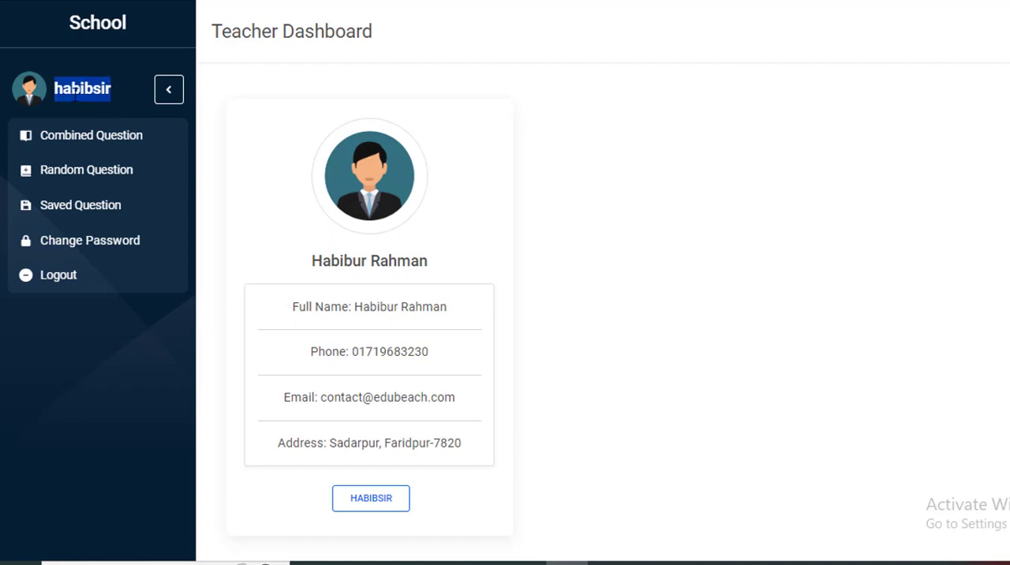
{"action": "left_click", "coordinate": [122, 90]}
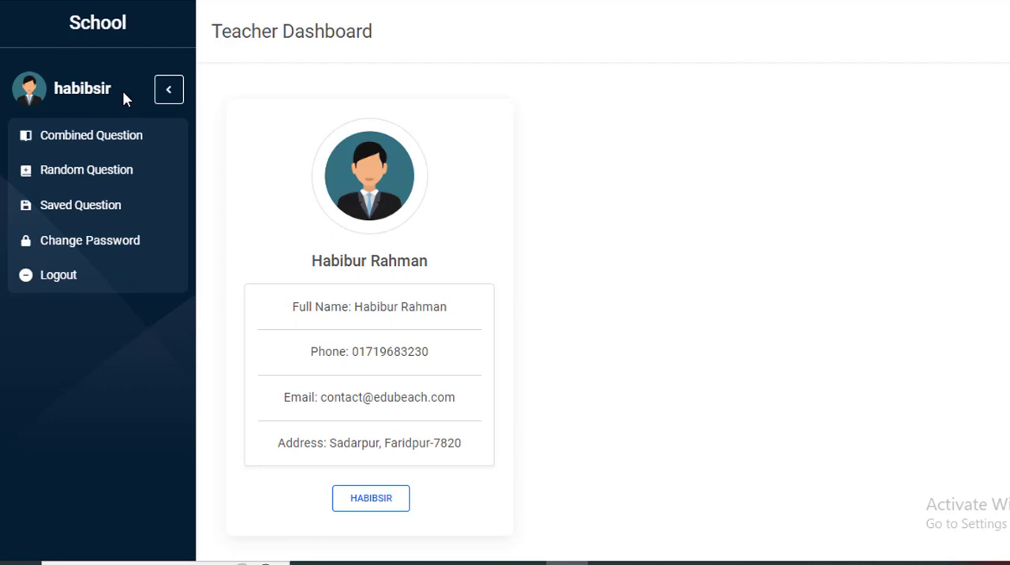
{"action": "left_click_drag", "start_coordinate": [122, 90], "coordinate": [47, 84]}
{"action": "left_click", "coordinate": [209, 355]}
{"action": "left_click_drag", "start_coordinate": [289, 311], "coordinate": [483, 304]}
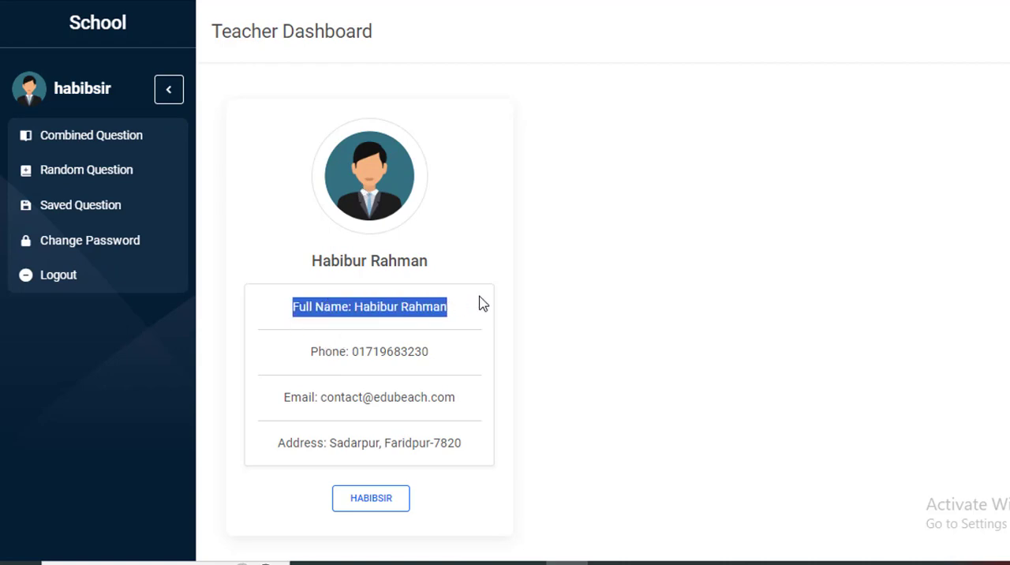
{"action": "left_click_drag", "start_coordinate": [309, 351], "coordinate": [426, 352]}
{"action": "left_click_drag", "start_coordinate": [283, 397], "coordinate": [434, 397]}
{"action": "left_click_drag", "start_coordinate": [290, 443], "coordinate": [480, 451]}
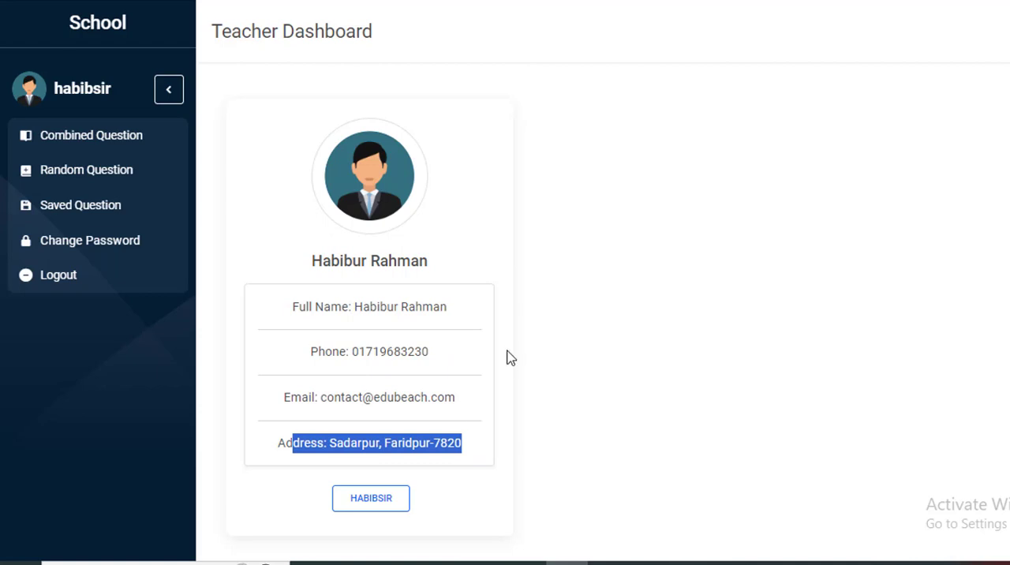
{"action": "left_click", "coordinate": [115, 389]}
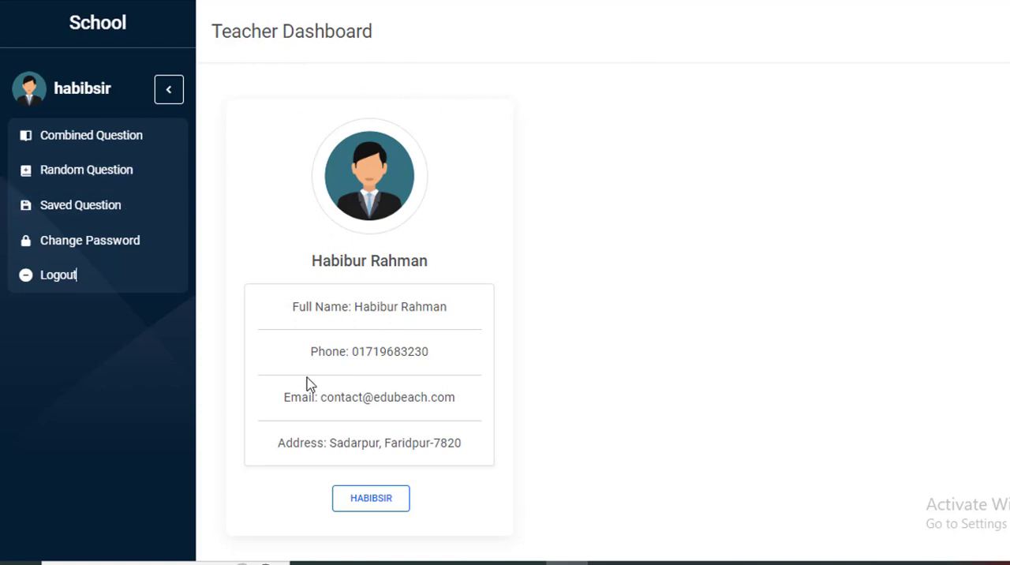
Open the random question generator and check the prefilled School Name.
{"action": "left_click", "coordinate": [113, 173]}
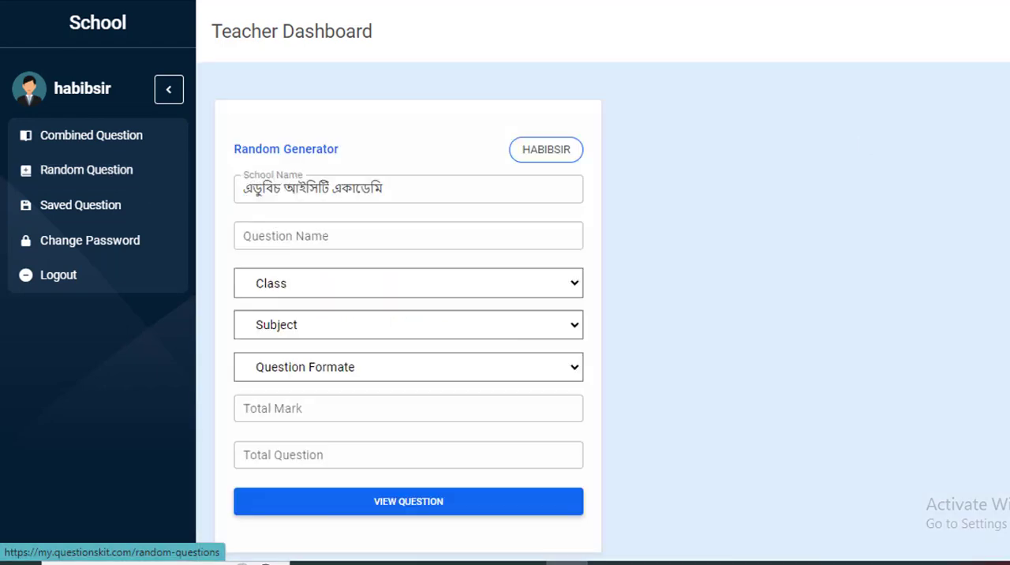
{"action": "left_click", "coordinate": [417, 191]}
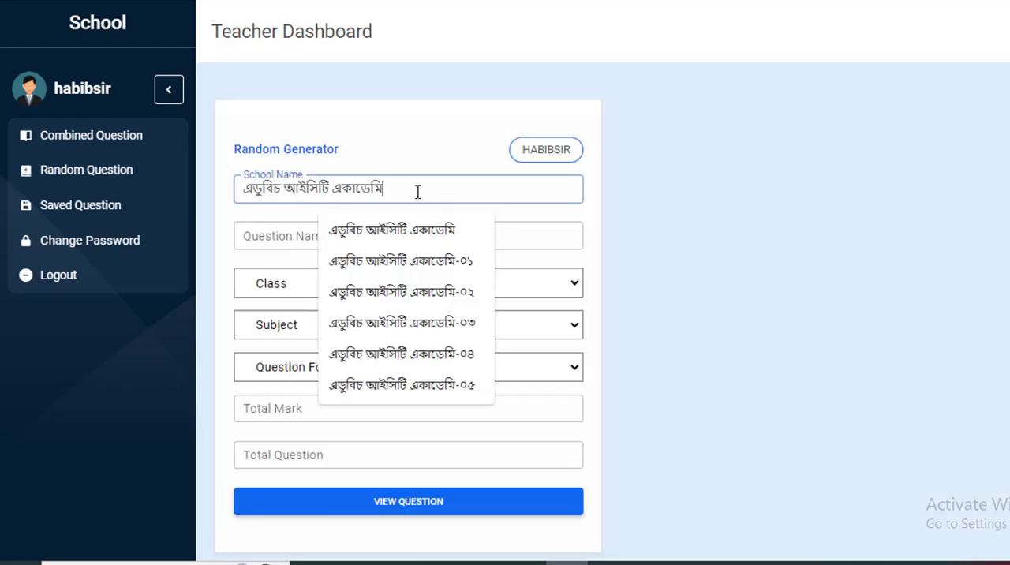
{"action": "key", "text": "ctrl+a"}
{"action": "left_click", "coordinate": [422, 188]}
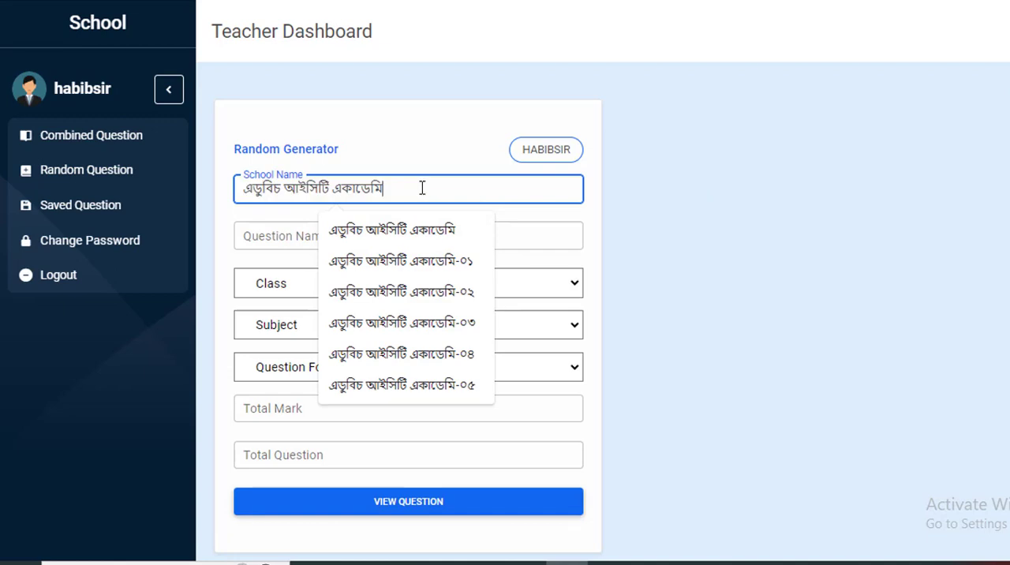
{"action": "left_click_drag", "start_coordinate": [422, 188], "coordinate": [240, 183]}
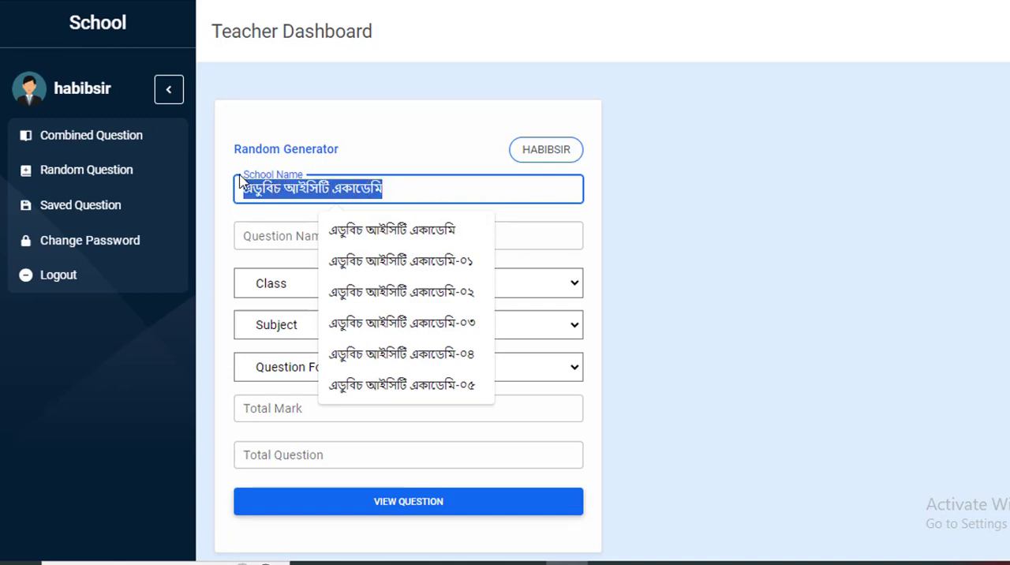
{"action": "left_click", "coordinate": [398, 191]}
{"action": "left_click_drag", "start_coordinate": [398, 191], "coordinate": [241, 189]}
{"action": "left_click", "coordinate": [392, 189]}
{"action": "left_click_drag", "start_coordinate": [392, 189], "coordinate": [246, 188]}
{"action": "left_click", "coordinate": [678, 213]}
{"action": "left_click", "coordinate": [411, 189]}
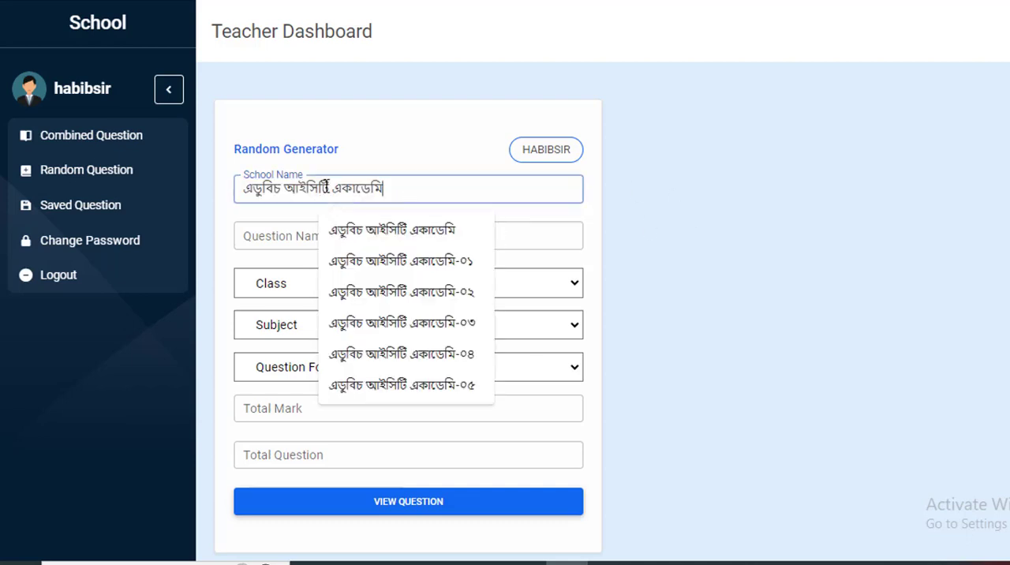
{"action": "left_click_drag", "start_coordinate": [325, 187], "coordinate": [235, 189]}
{"action": "left_click", "coordinate": [705, 239]}
{"action": "left_click_drag", "start_coordinate": [426, 189], "coordinate": [230, 193]}
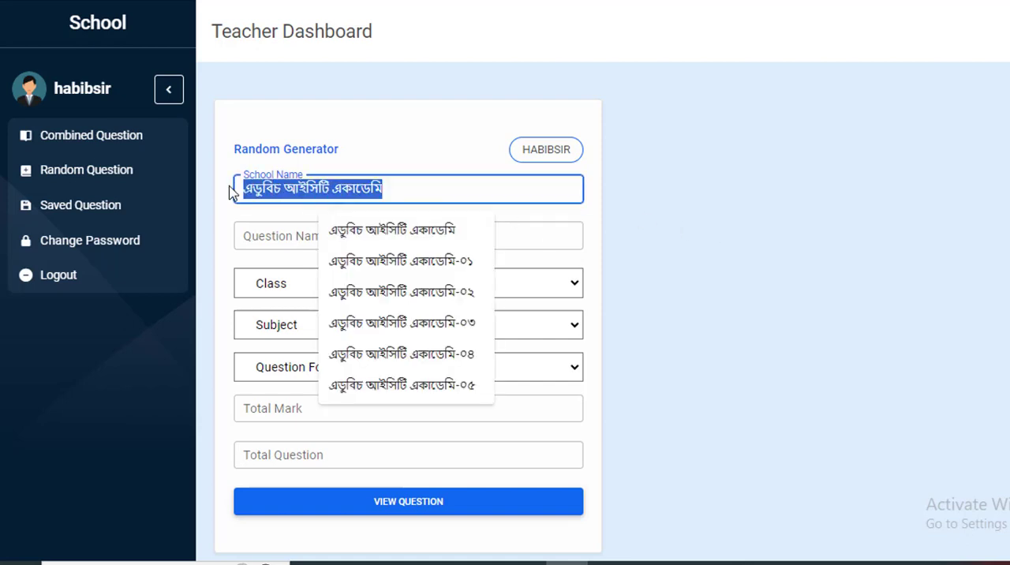
{"action": "left_click", "coordinate": [795, 246]}
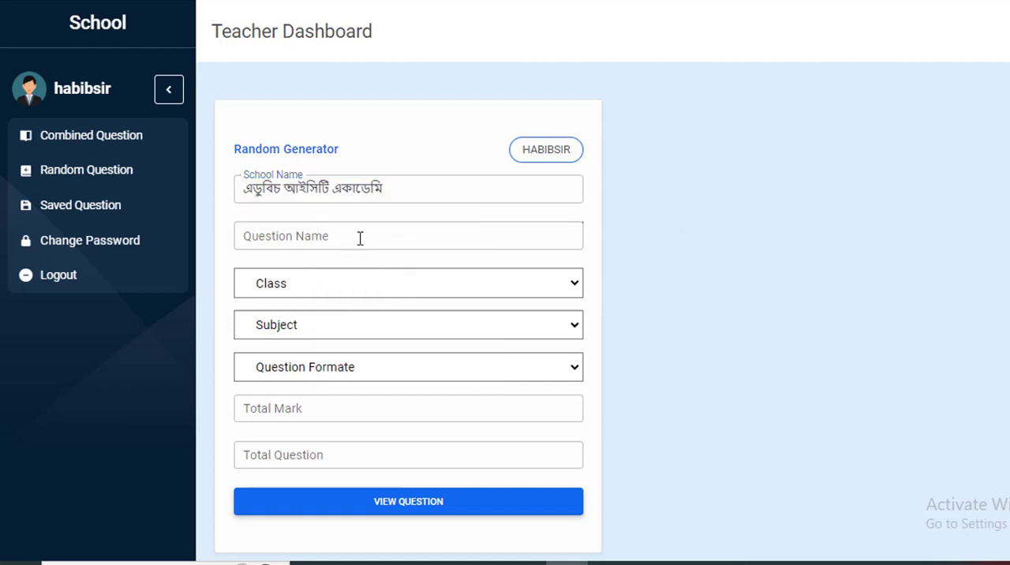
Set the Question Name to the suggested entry "এইচএসসি আইসিটি".
{"action": "left_click", "coordinate": [360, 238]}
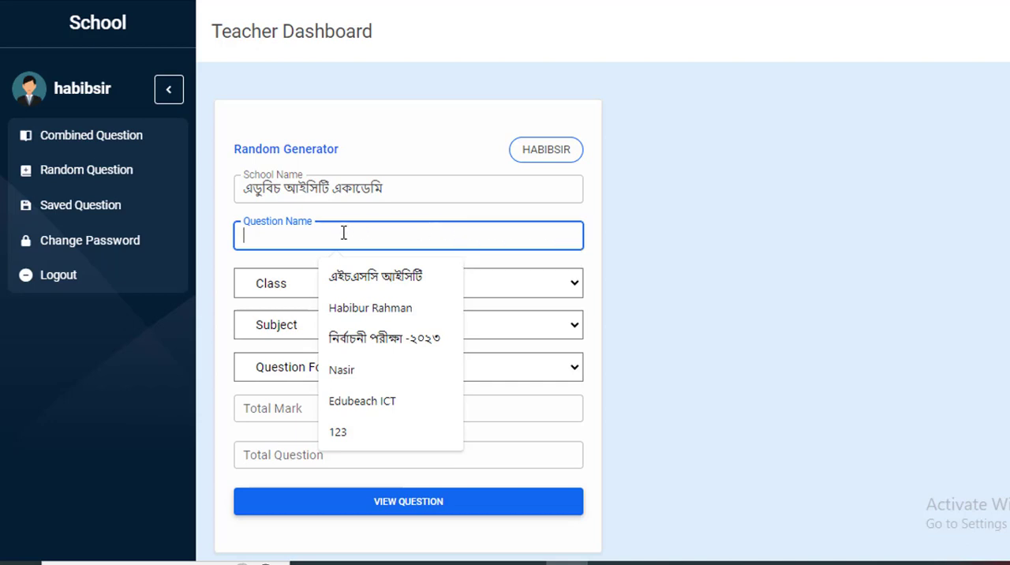
{"action": "left_click", "coordinate": [383, 280]}
{"action": "left_click", "coordinate": [699, 261]}
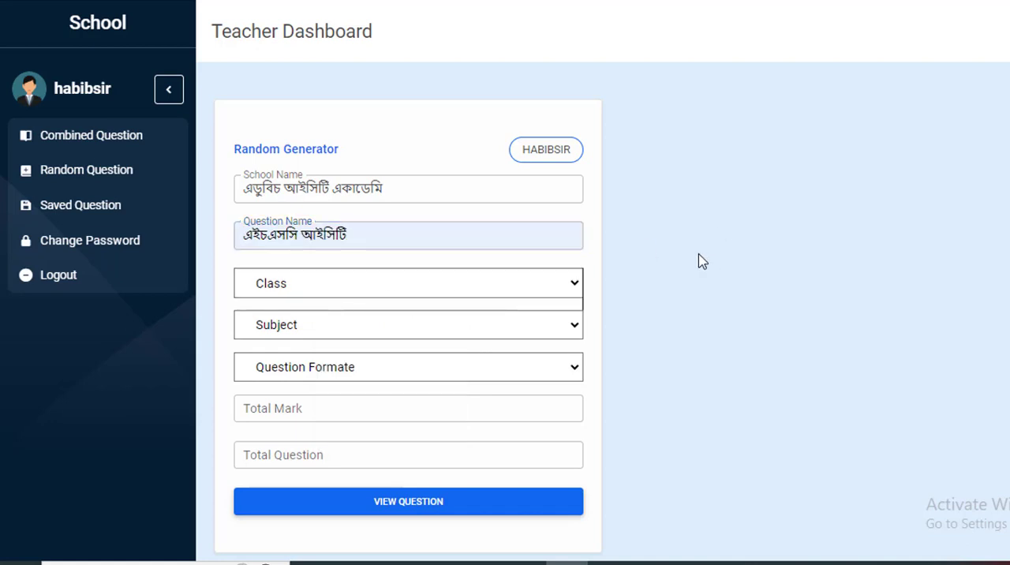
{"action": "left_click", "coordinate": [376, 236]}
{"action": "left_click_drag", "start_coordinate": [366, 236], "coordinate": [246, 235]}
{"action": "left_click", "coordinate": [781, 239]}
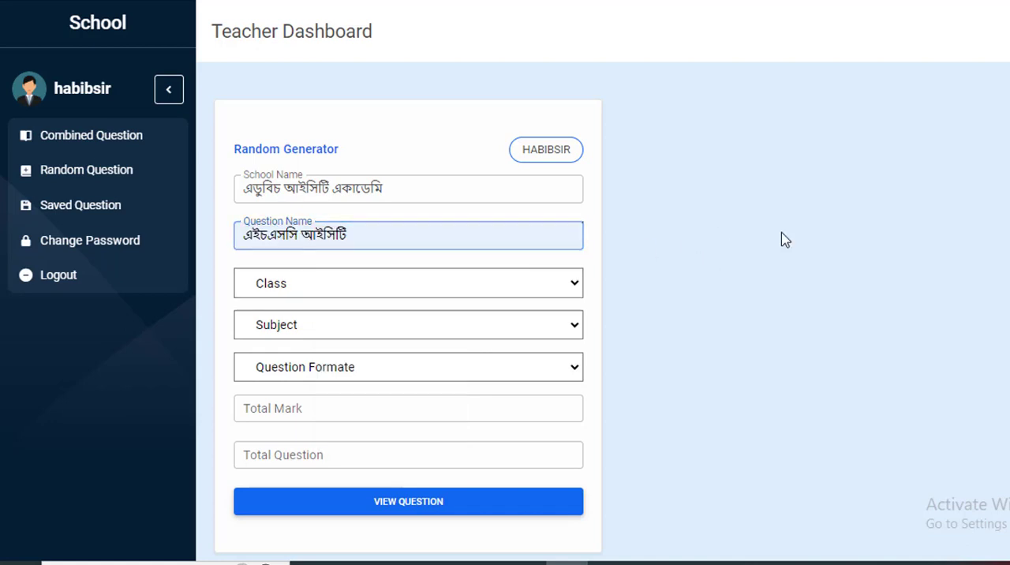
Set the class to "ক্লাস-১১, ১২", the subject to "তথ্য ও যোগাযোগ প্রযুক্তি" and the question format to Creative.
{"action": "left_click", "coordinate": [321, 293]}
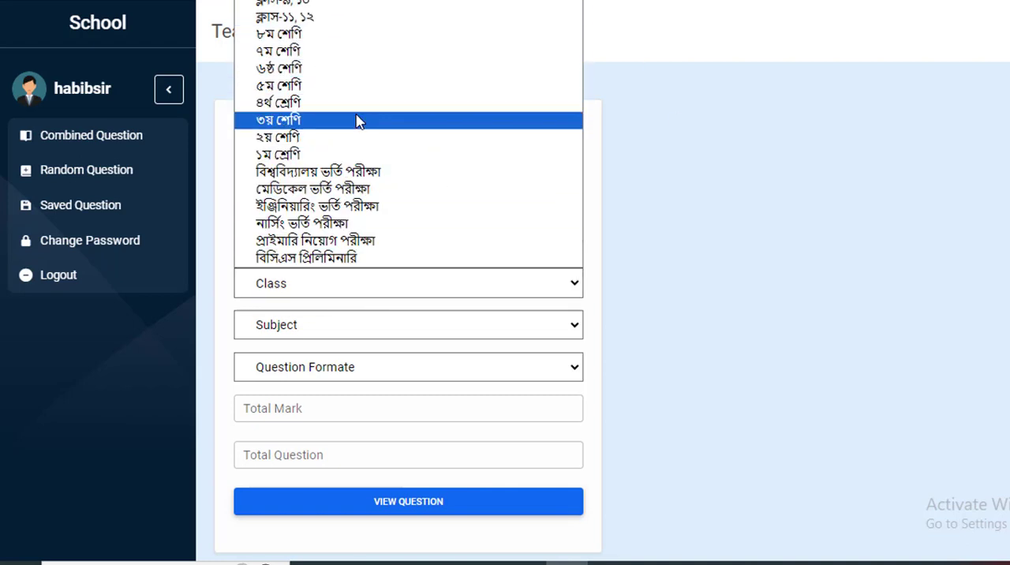
{"action": "left_click", "coordinate": [318, 22]}
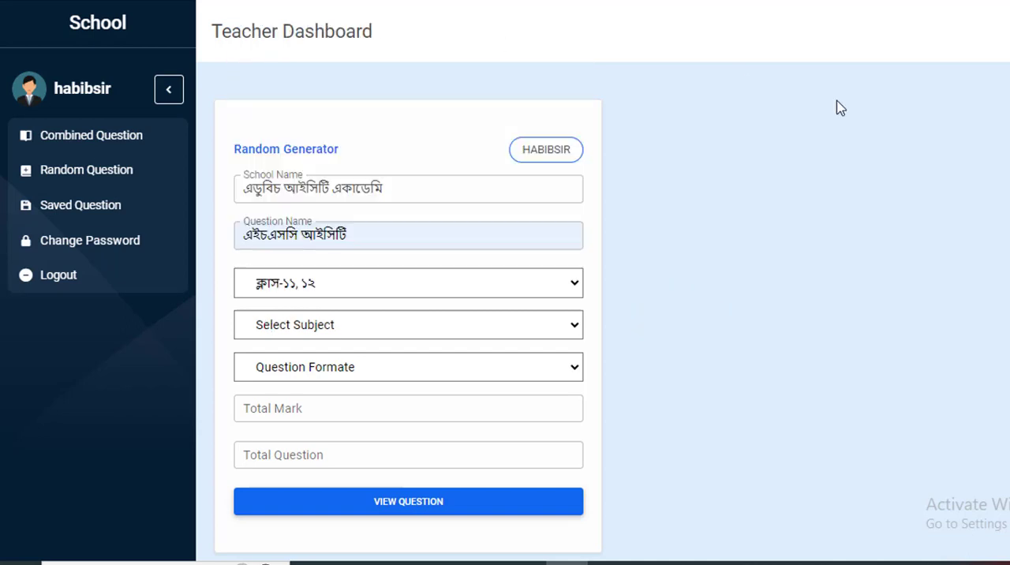
{"action": "left_click", "coordinate": [439, 335]}
{"action": "left_click", "coordinate": [377, 384]}
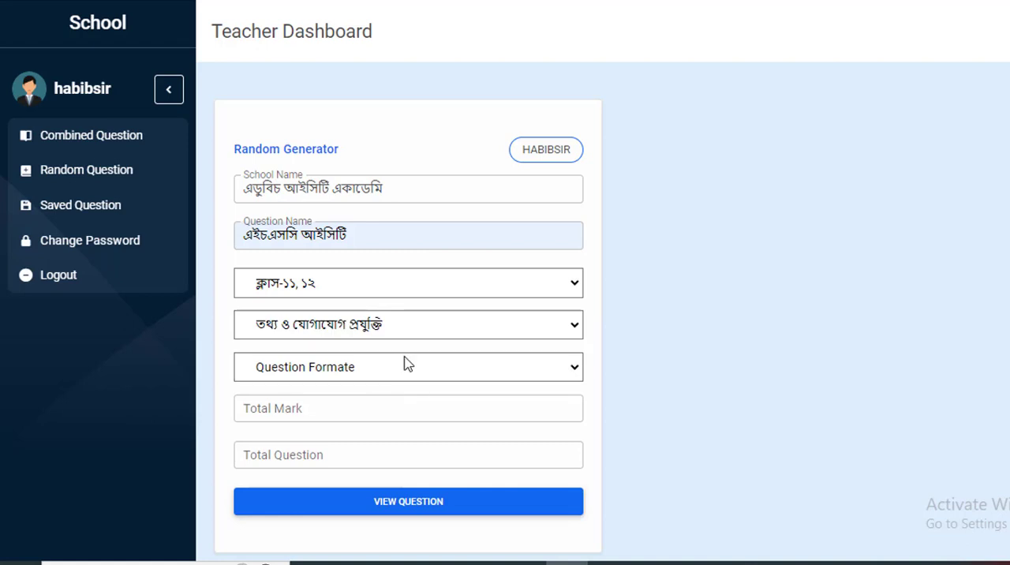
{"action": "left_click", "coordinate": [396, 377]}
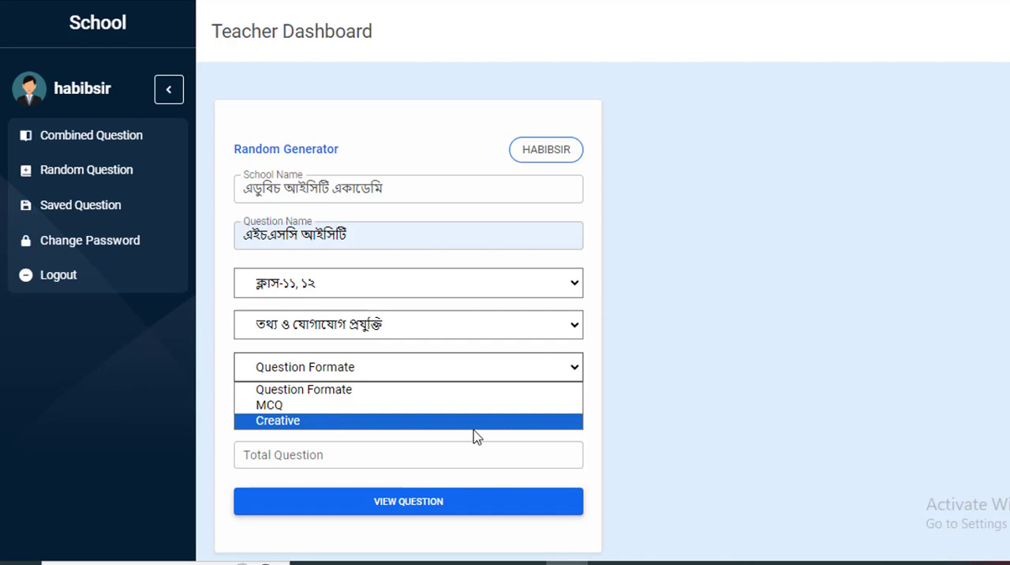
{"action": "left_click", "coordinate": [292, 420]}
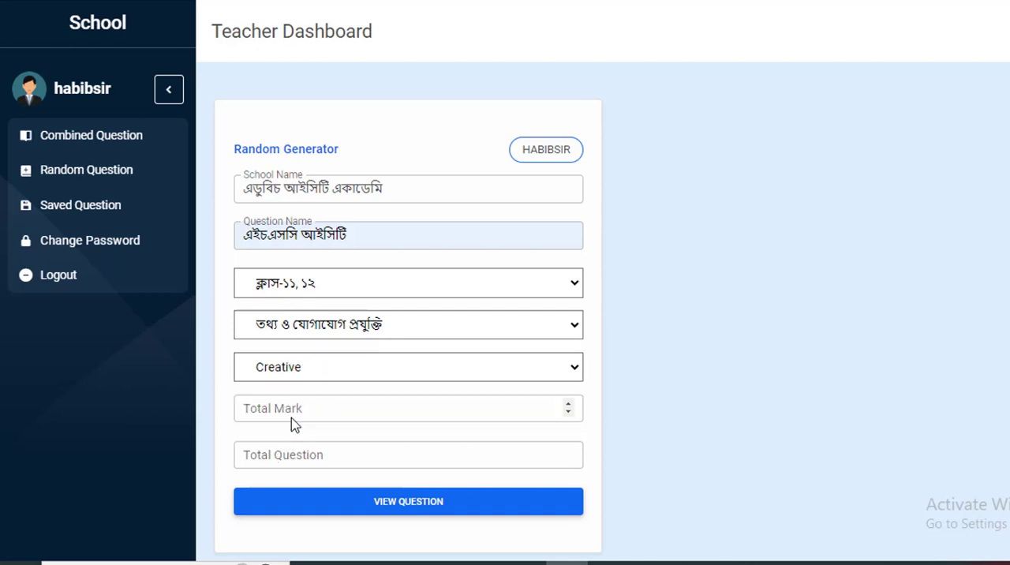
Set Total Mark to 30 and Total Question to 5, and generate the question paper.
{"action": "scroll", "coordinate": [670, 368], "scroll_direction": "down", "scroll_amount": 1}
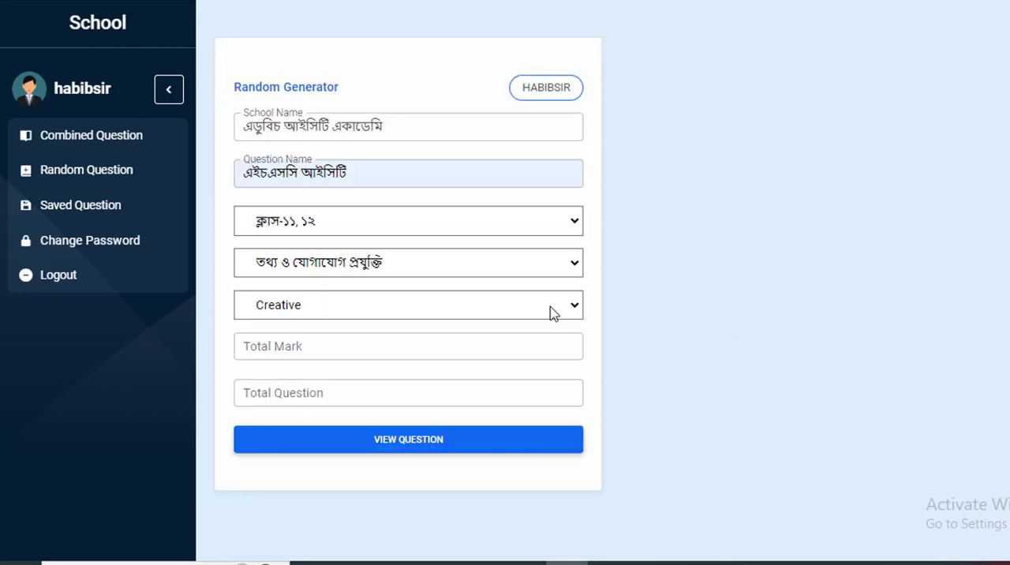
{"action": "left_click", "coordinate": [324, 351]}
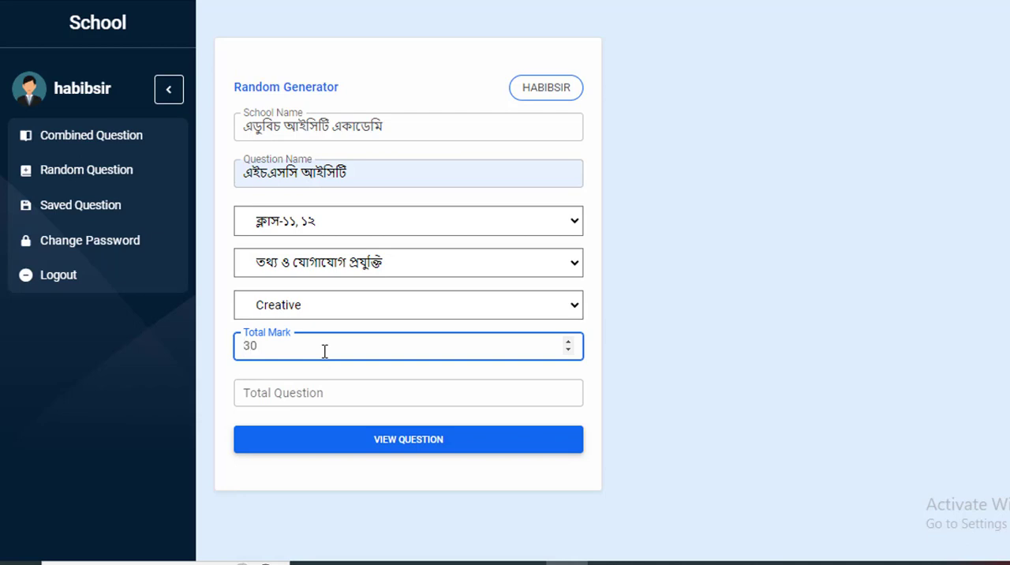
{"action": "left_click", "coordinate": [321, 393]}
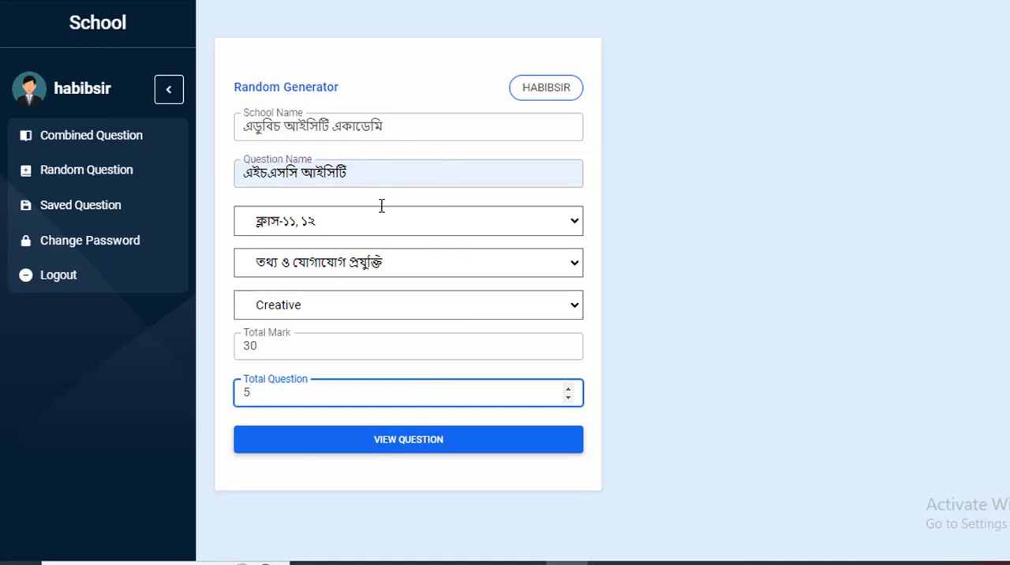
{"action": "left_click", "coordinate": [431, 447]}
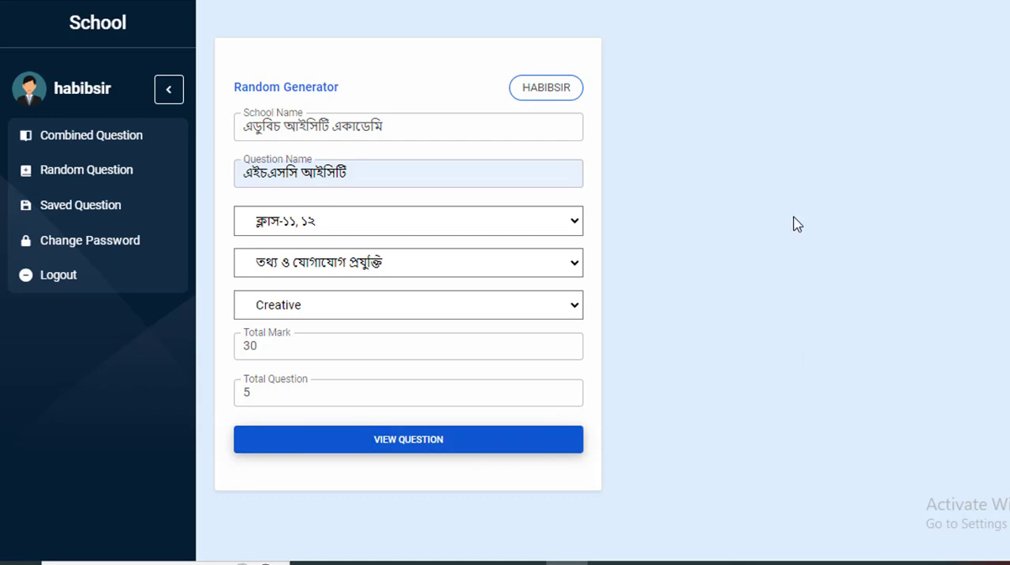
Review the generated creative question paper from its header through question 05, including the stimulus and sub-questions of question 02.
{"action": "scroll", "coordinate": [615, 291], "scroll_direction": "down", "scroll_amount": 5}
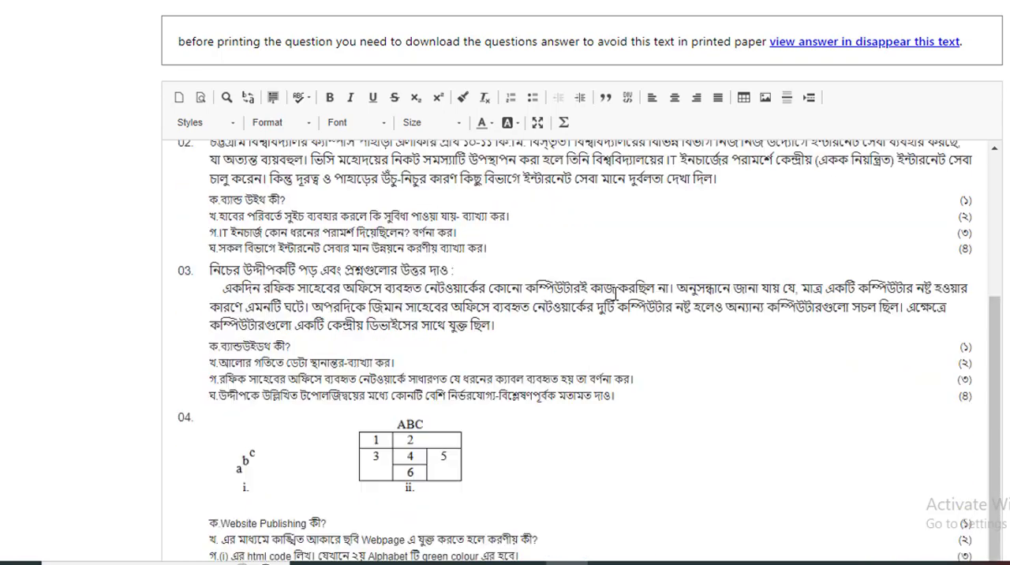
{"action": "scroll", "coordinate": [615, 293], "scroll_direction": "down", "scroll_amount": 2}
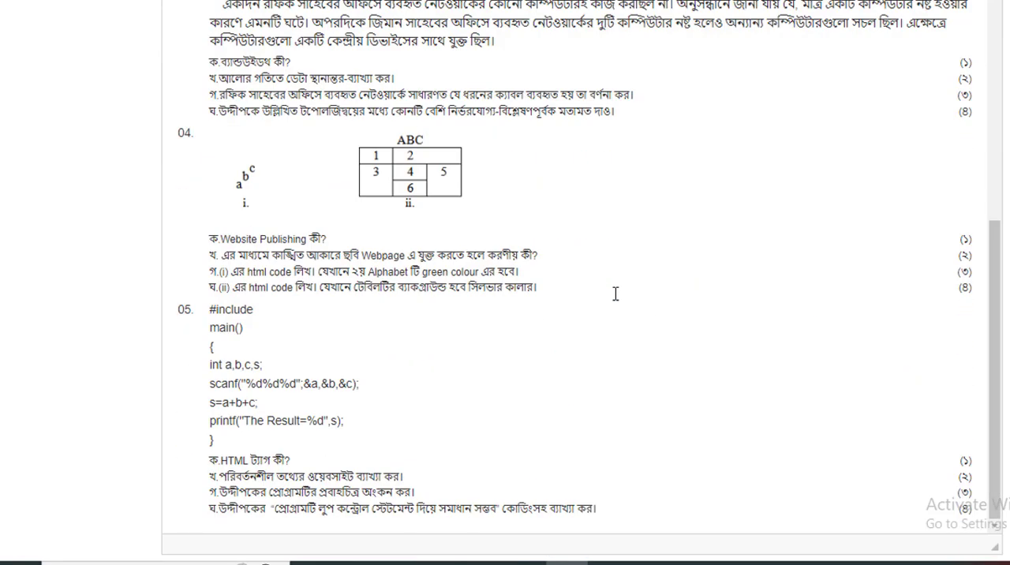
{"action": "scroll", "coordinate": [615, 293], "scroll_direction": "up", "scroll_amount": 5}
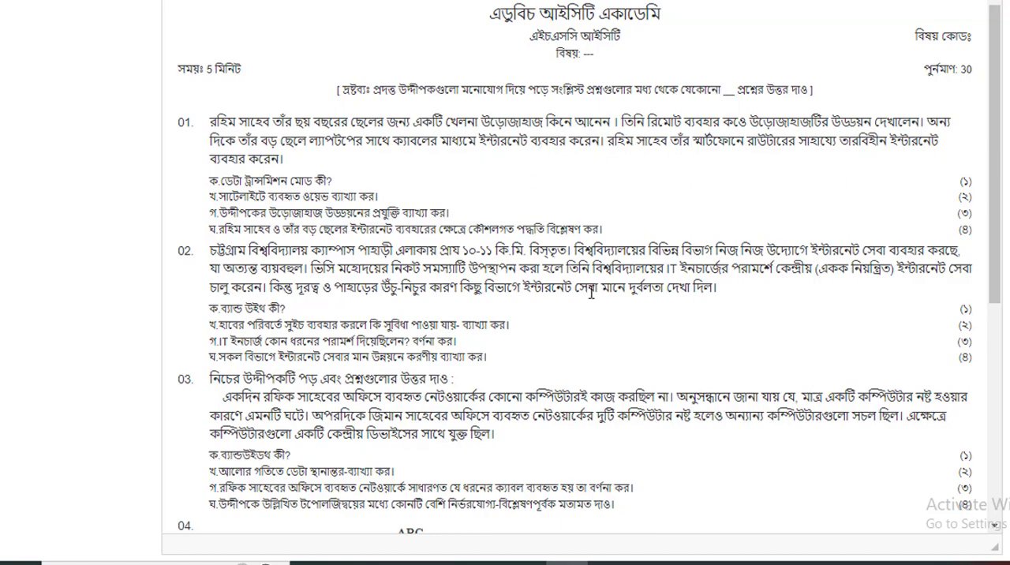
{"action": "scroll", "coordinate": [596, 359], "scroll_direction": "down", "scroll_amount": 2}
{"action": "scroll", "coordinate": [483, 316], "scroll_direction": "up", "scroll_amount": 2}
{"action": "scroll", "coordinate": [531, 336], "scroll_direction": "down", "scroll_amount": 1}
{"action": "scroll", "coordinate": [578, 380], "scroll_direction": "down", "scroll_amount": 2}
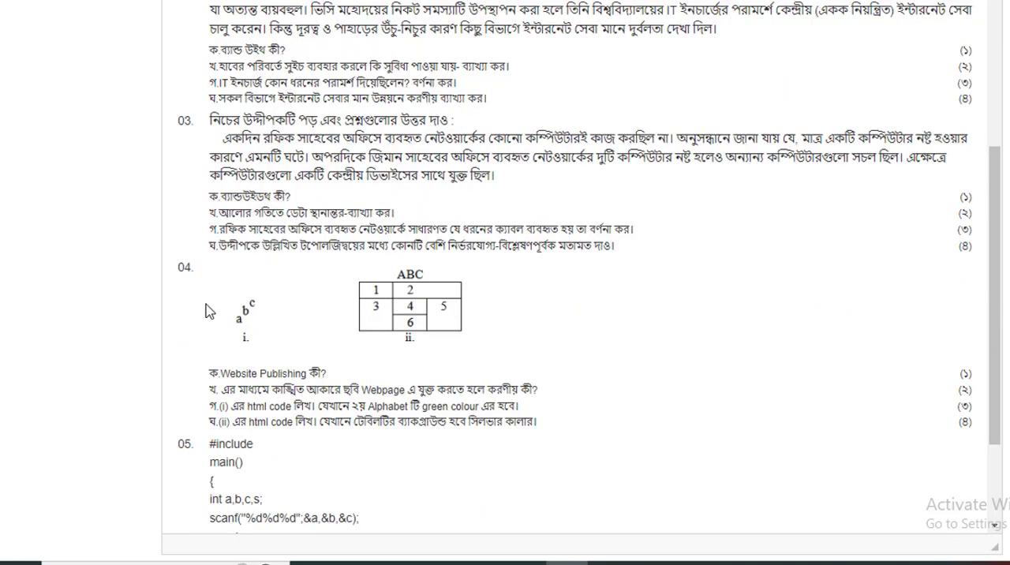
{"action": "scroll", "coordinate": [438, 363], "scroll_direction": "down", "scroll_amount": 2}
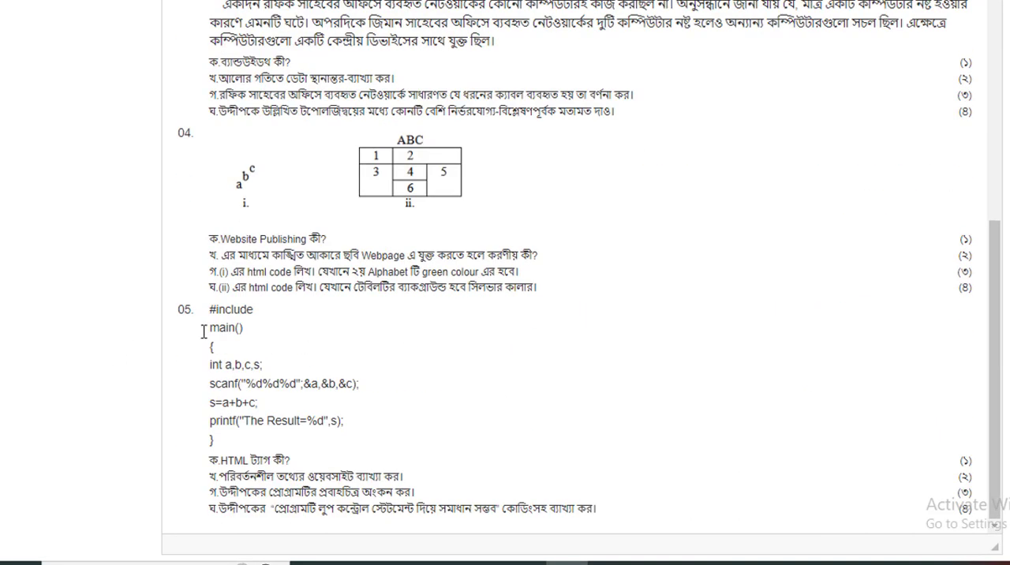
{"action": "scroll", "coordinate": [428, 351], "scroll_direction": "up", "scroll_amount": 2}
{"action": "scroll", "coordinate": [429, 351], "scroll_direction": "up", "scroll_amount": 3}
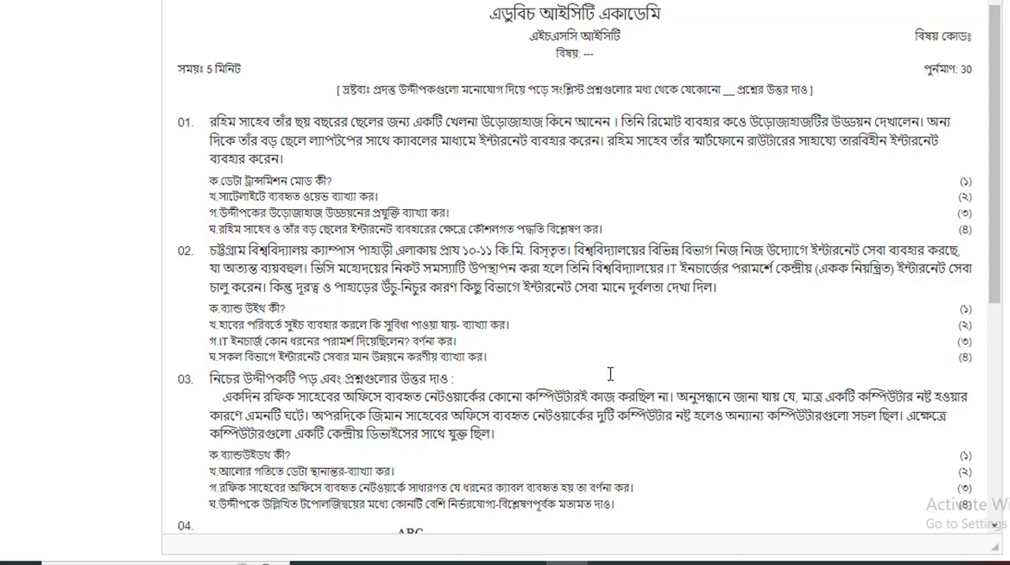
{"action": "left_click_drag", "start_coordinate": [491, 367], "coordinate": [217, 250]}
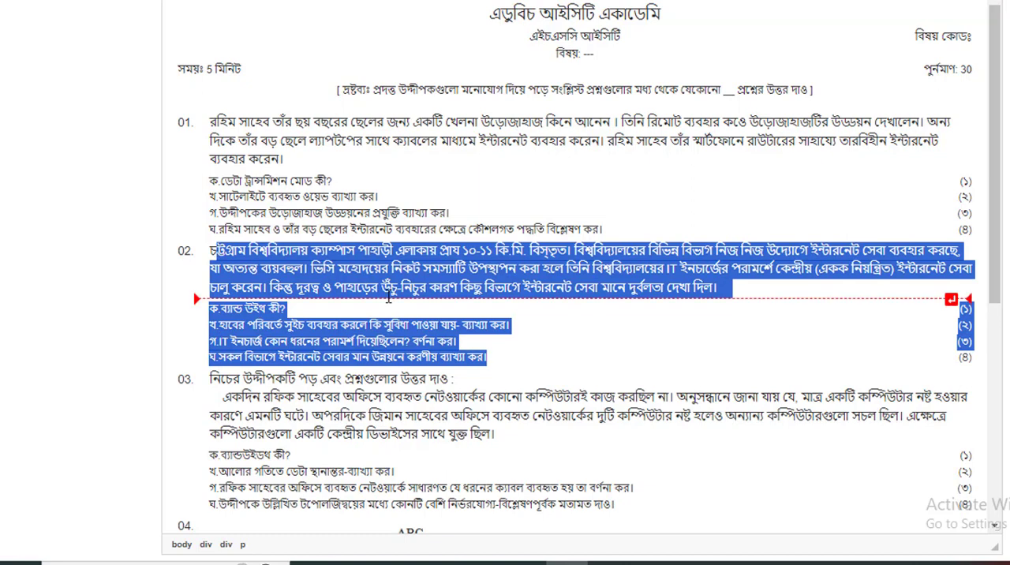
{"action": "left_click", "coordinate": [479, 320]}
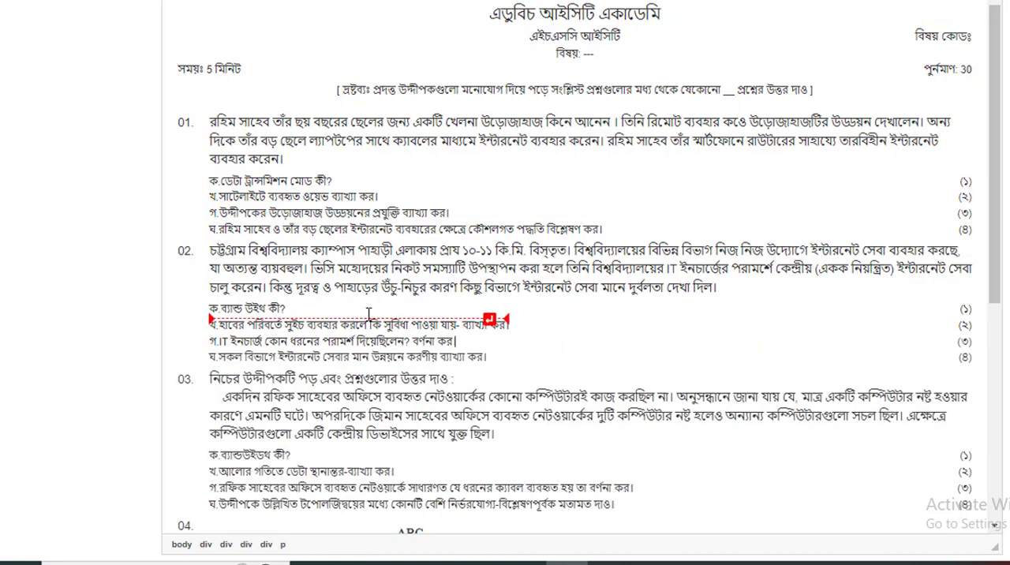
Examine the sub-questions of question 02 and the rest of the question paper through the start of question 05.
{"action": "left_click_drag", "start_coordinate": [292, 309], "coordinate": [218, 308]}
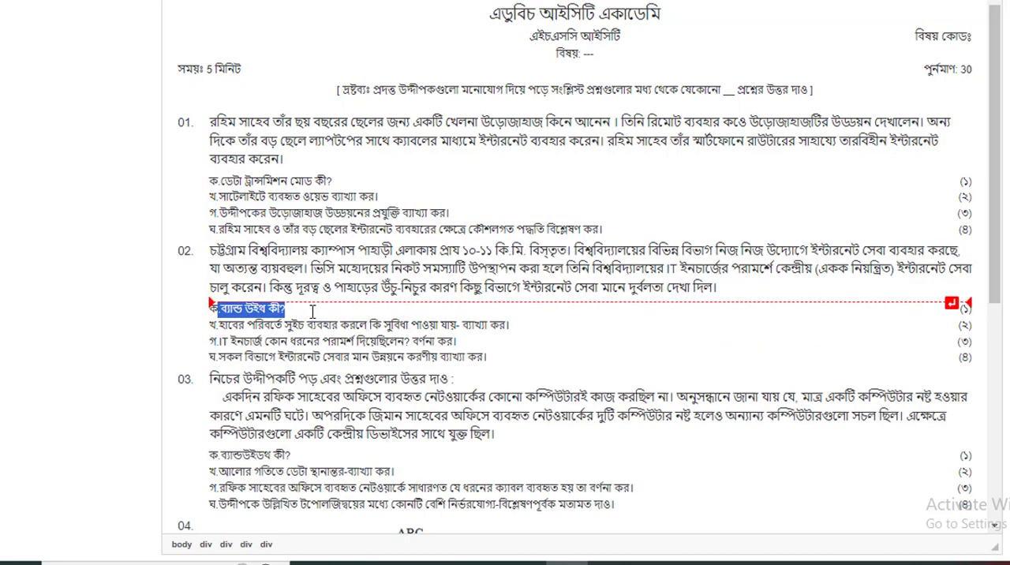
{"action": "left_click", "coordinate": [523, 342]}
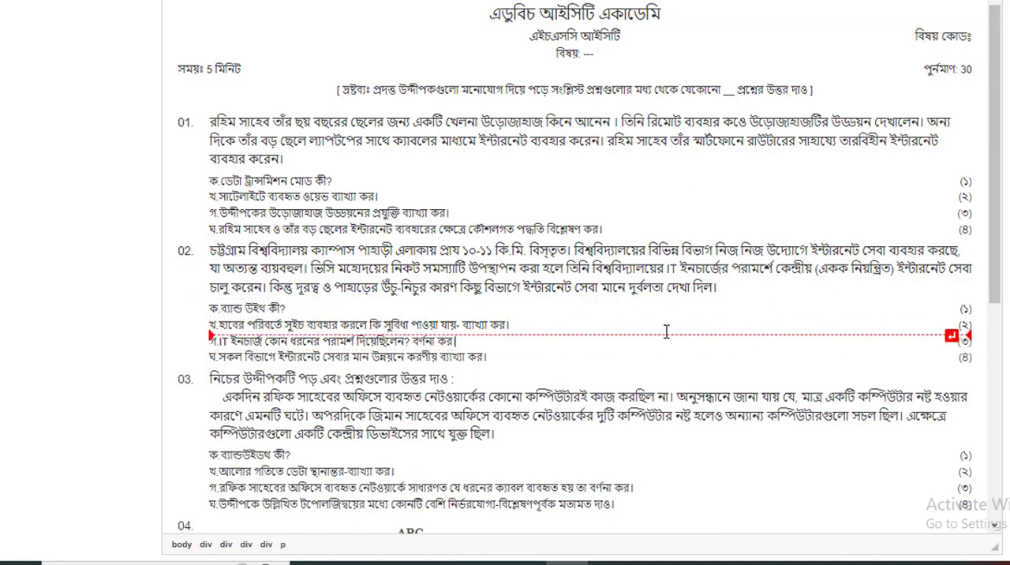
{"action": "scroll", "coordinate": [702, 327], "scroll_direction": "up", "scroll_amount": 2}
{"action": "scroll", "coordinate": [734, 316], "scroll_direction": "down", "scroll_amount": 2}
{"action": "scroll", "coordinate": [595, 401], "scroll_direction": "down", "scroll_amount": 3}
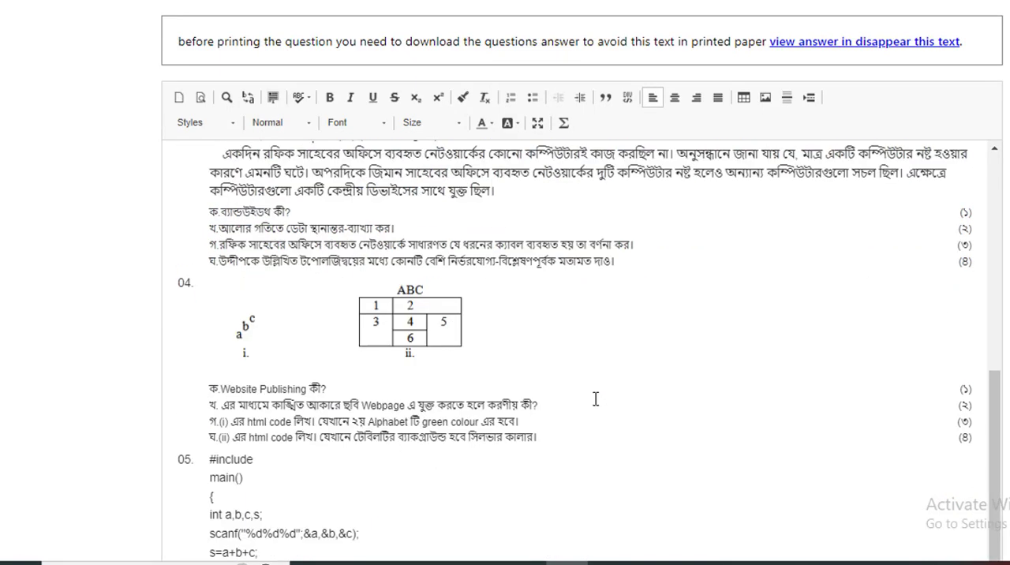
{"action": "scroll", "coordinate": [716, 392], "scroll_direction": "up", "scroll_amount": 5}
{"action": "scroll", "coordinate": [578, 378], "scroll_direction": "down", "scroll_amount": 3}
{"action": "scroll", "coordinate": [578, 378], "scroll_direction": "down", "scroll_amount": 2}
Open the print preview of the question paper and look through its pages.
{"action": "left_click", "coordinate": [608, 301]}
{"action": "key", "text": "ctrl+p"}
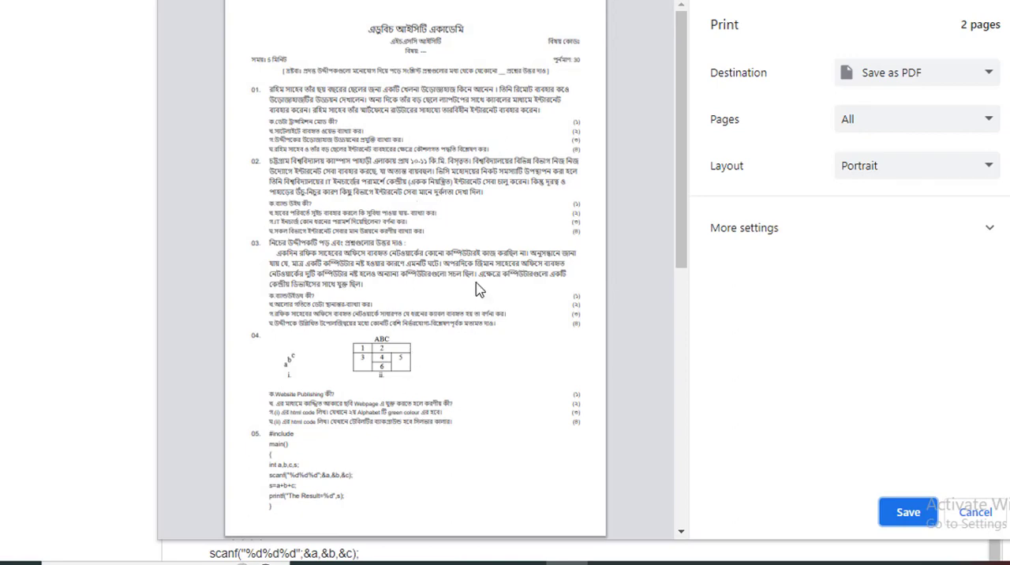
{"action": "scroll", "coordinate": [486, 326], "scroll_direction": "down", "scroll_amount": 3}
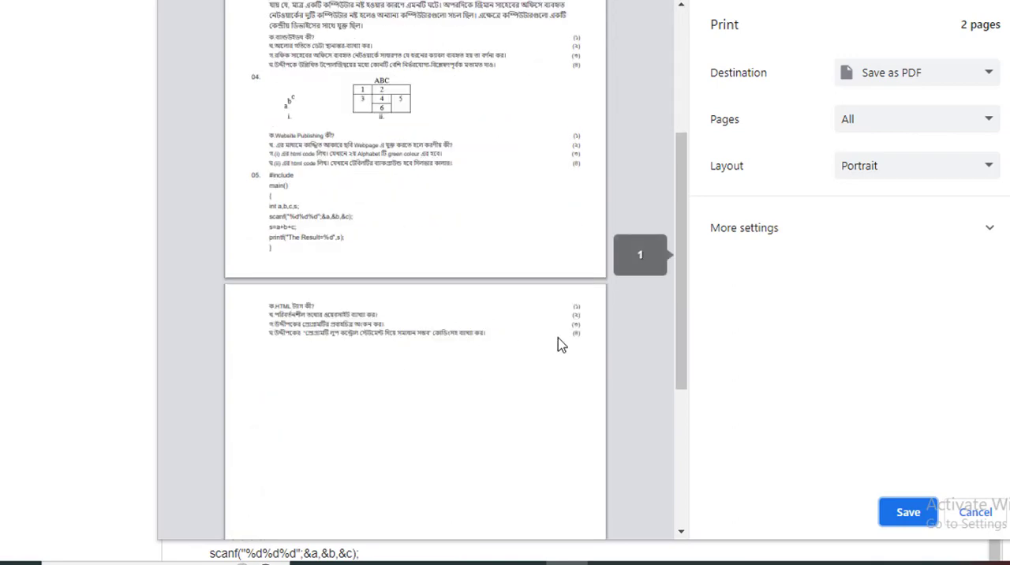
{"action": "scroll", "coordinate": [491, 219], "scroll_direction": "up", "scroll_amount": 3}
{"action": "scroll", "coordinate": [471, 335], "scroll_direction": "down", "scroll_amount": 2}
{"action": "scroll", "coordinate": [471, 335], "scroll_direction": "down", "scroll_amount": 1}
{"action": "scroll", "coordinate": [462, 299], "scroll_direction": "up", "scroll_amount": 3}
Expand the additional print settings and reduce the custom print scale to 84.
{"action": "left_click", "coordinate": [976, 228]}
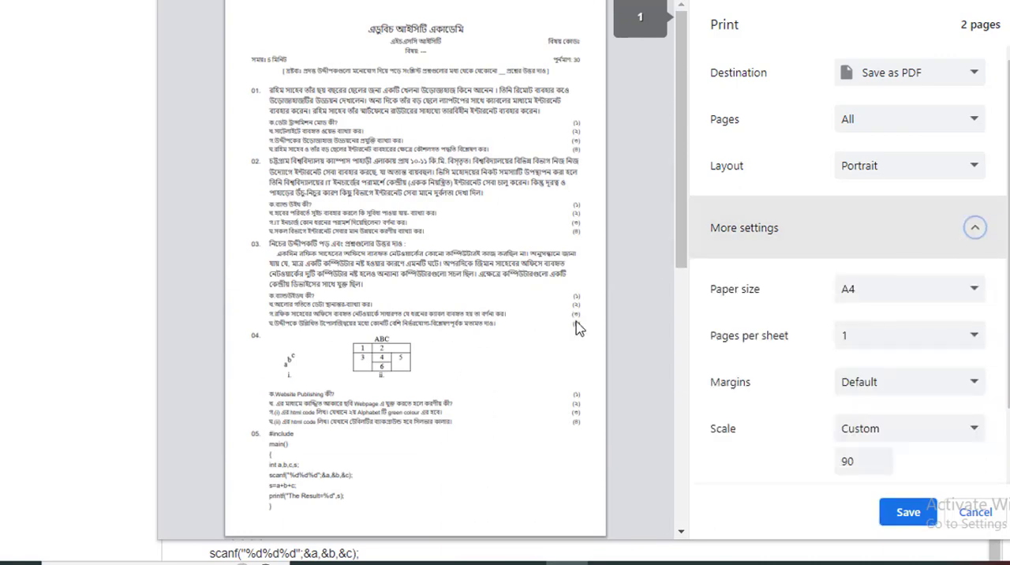
{"action": "scroll", "coordinate": [457, 342], "scroll_direction": "down", "scroll_amount": 3}
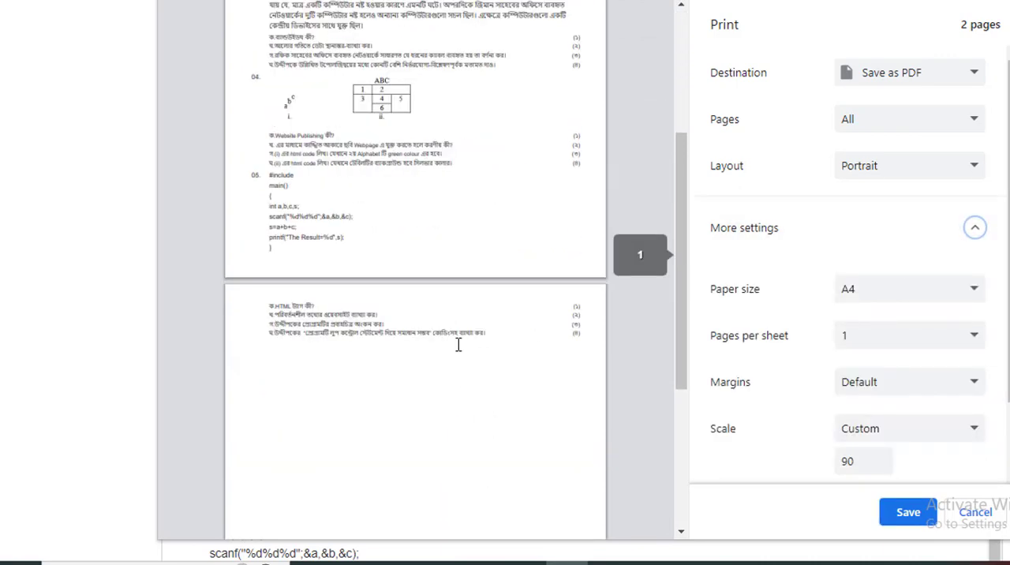
{"action": "left_click", "coordinate": [879, 466]}
{"action": "left_click", "coordinate": [880, 466]}
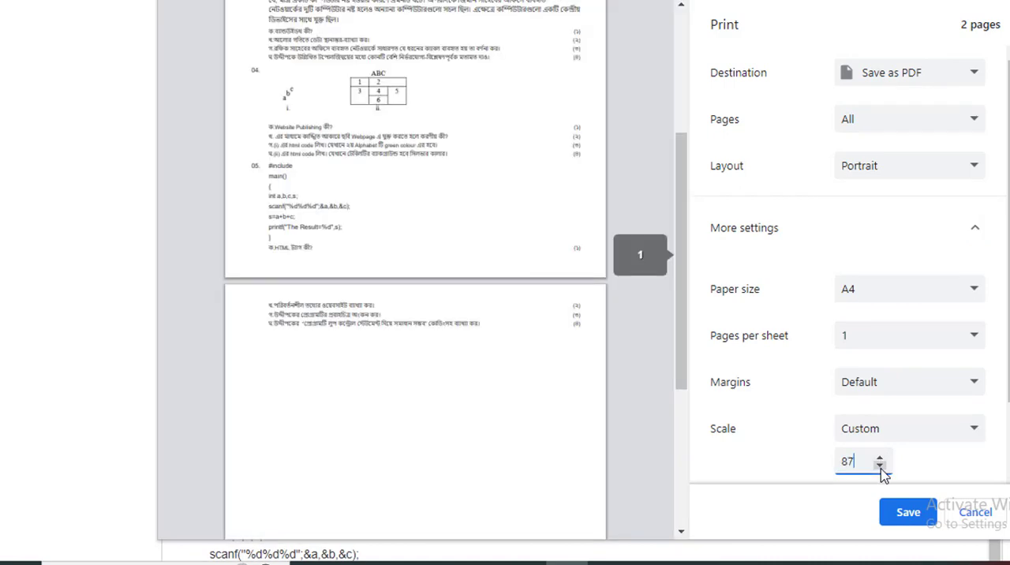
{"action": "left_click", "coordinate": [880, 466]}
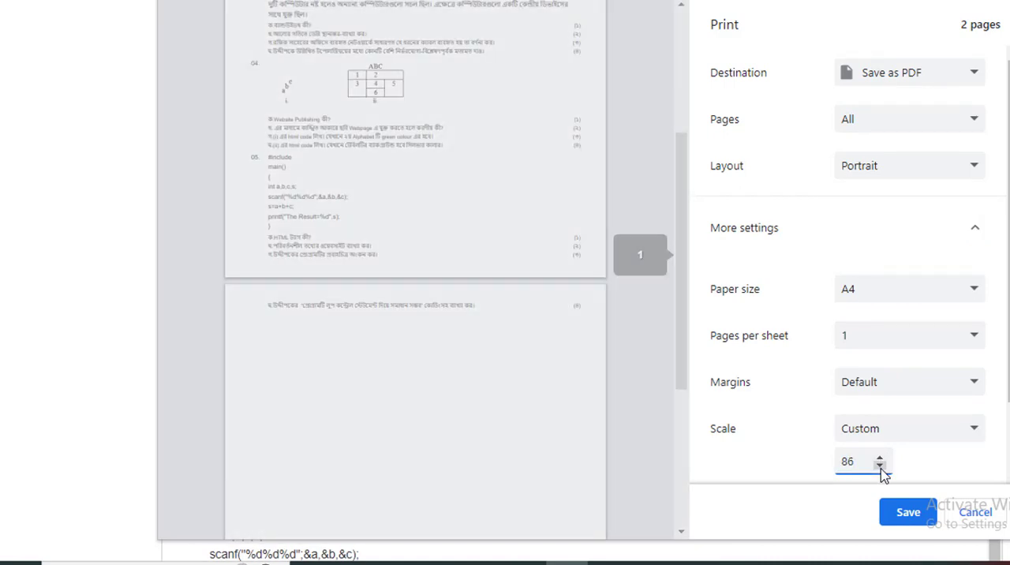
{"action": "left_click", "coordinate": [881, 466]}
{"action": "left_click", "coordinate": [880, 466]}
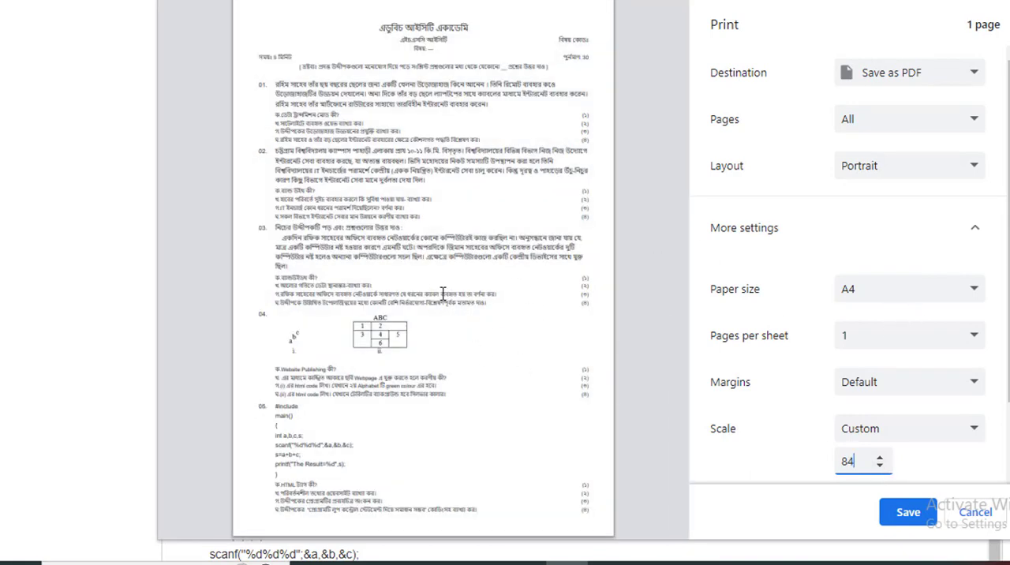
Check the available print destinations, keep Save as PDF, and open the PDF file saving dialog and cancel it.
{"action": "left_click", "coordinate": [929, 83]}
{"action": "left_click", "coordinate": [929, 82]}
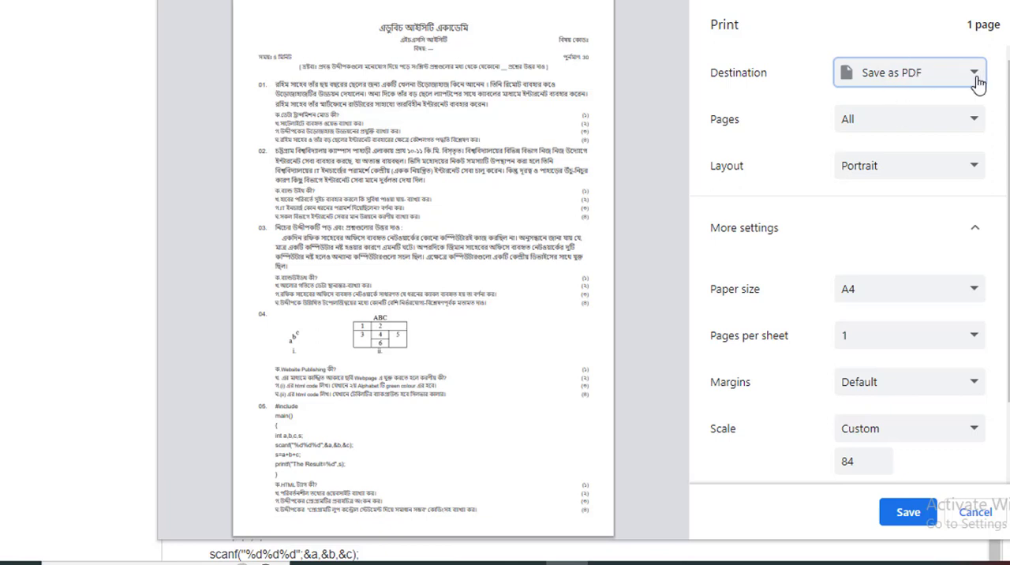
{"action": "left_click", "coordinate": [953, 82]}
{"action": "left_click", "coordinate": [951, 80]}
{"action": "left_click", "coordinate": [932, 82]}
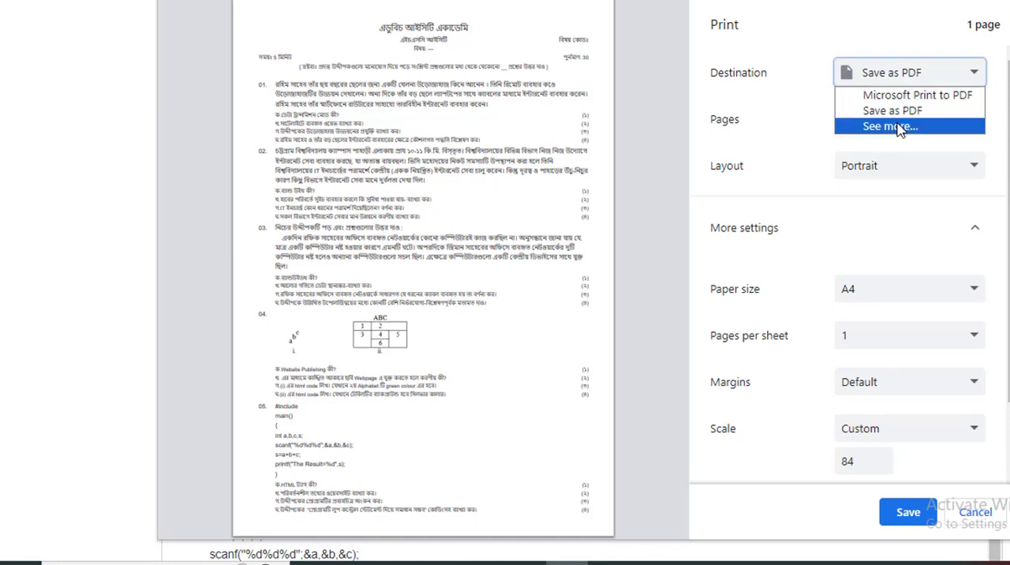
{"action": "left_click", "coordinate": [962, 78]}
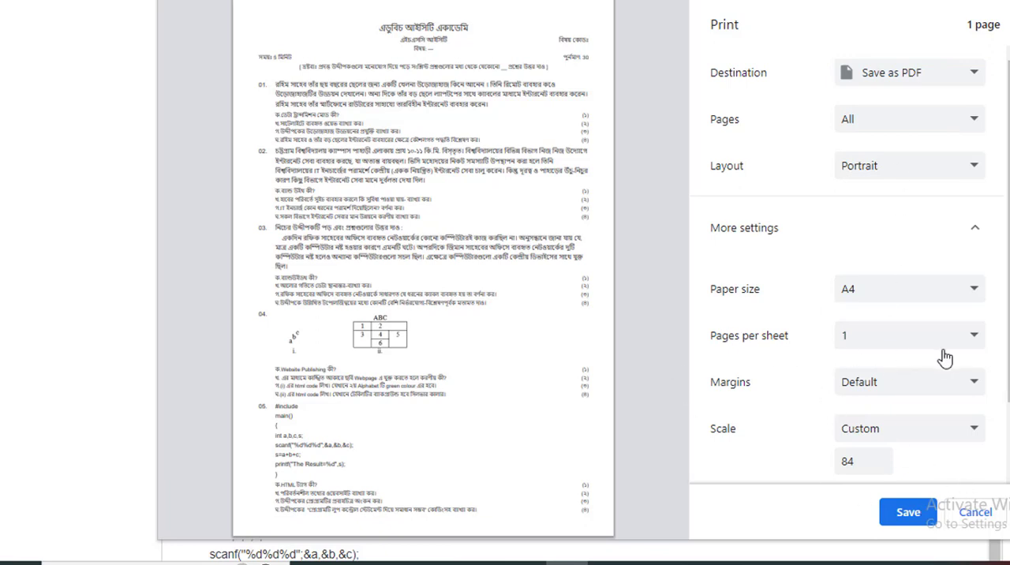
{"action": "left_click", "coordinate": [899, 524]}
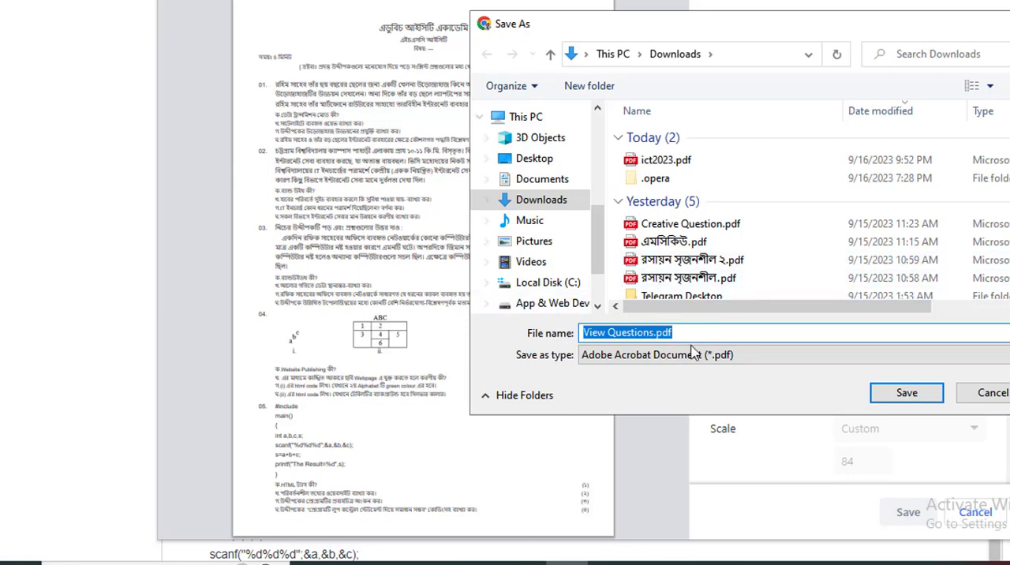
{"action": "key", "text": "Escape"}
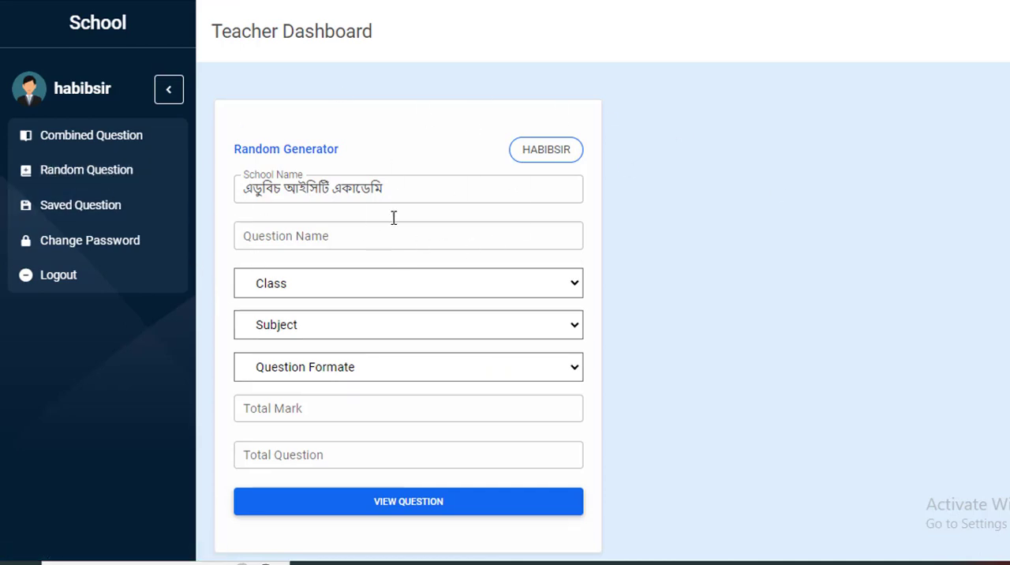
Open the Combined Question form and set the Question Name to the suggested entry "নির্বাচনী পরীক্ষা -২০২৩".
{"action": "left_click", "coordinate": [98, 139]}
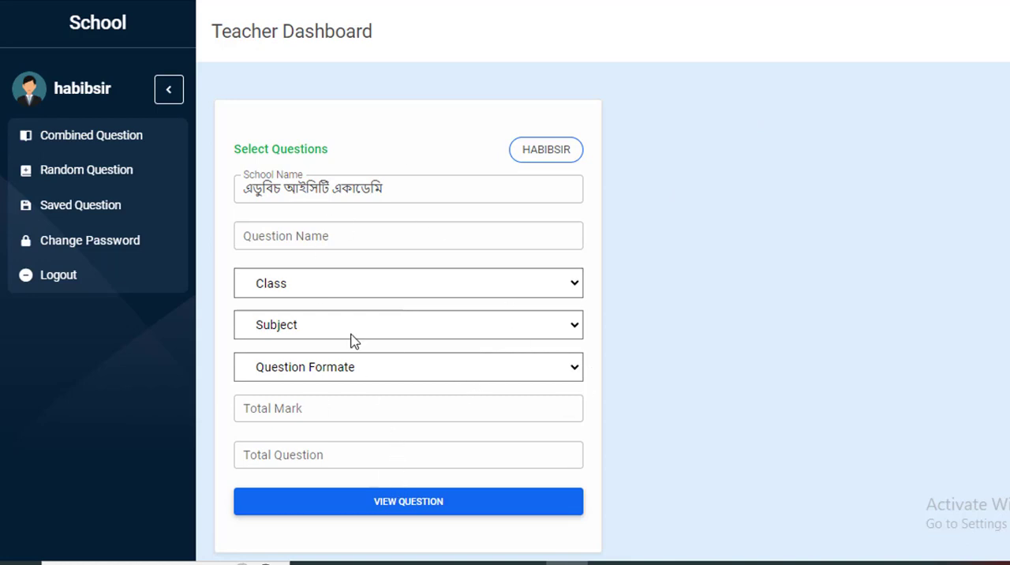
{"action": "left_click", "coordinate": [387, 194]}
{"action": "left_click_drag", "start_coordinate": [388, 194], "coordinate": [215, 195]}
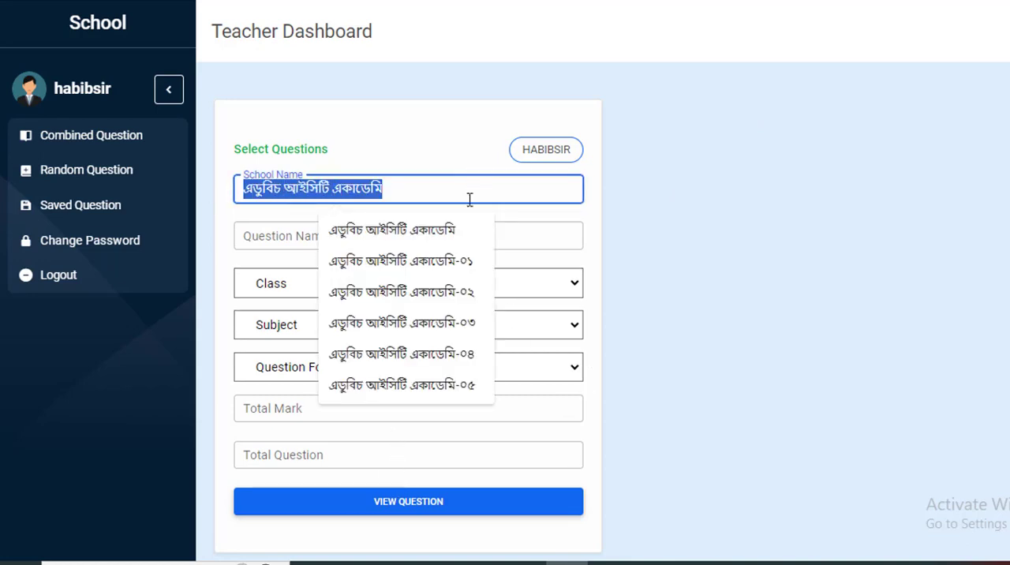
{"action": "left_click", "coordinate": [538, 237]}
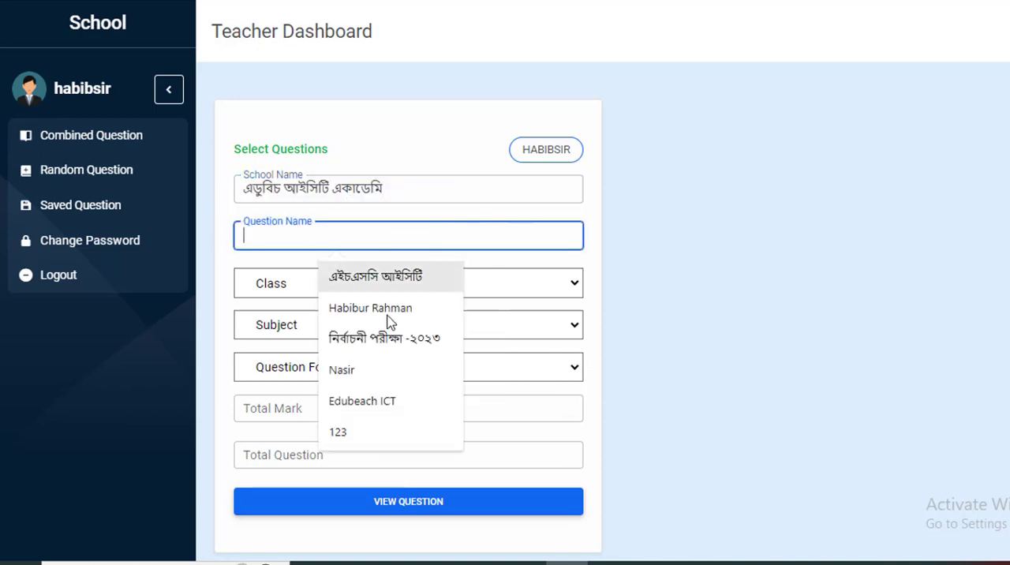
{"action": "left_click", "coordinate": [397, 339]}
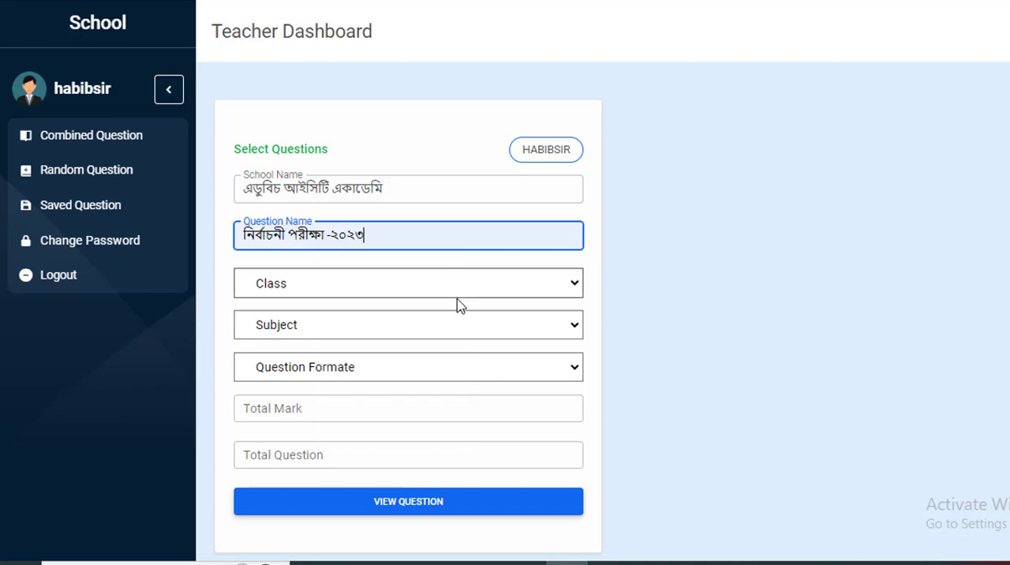
For the combined question, choose class "ক্লাস-১১, ১২", subject "তথ্য ও যোগাযোগ প্রযুক্তি" and the Creative question format.
{"action": "left_click", "coordinate": [392, 290]}
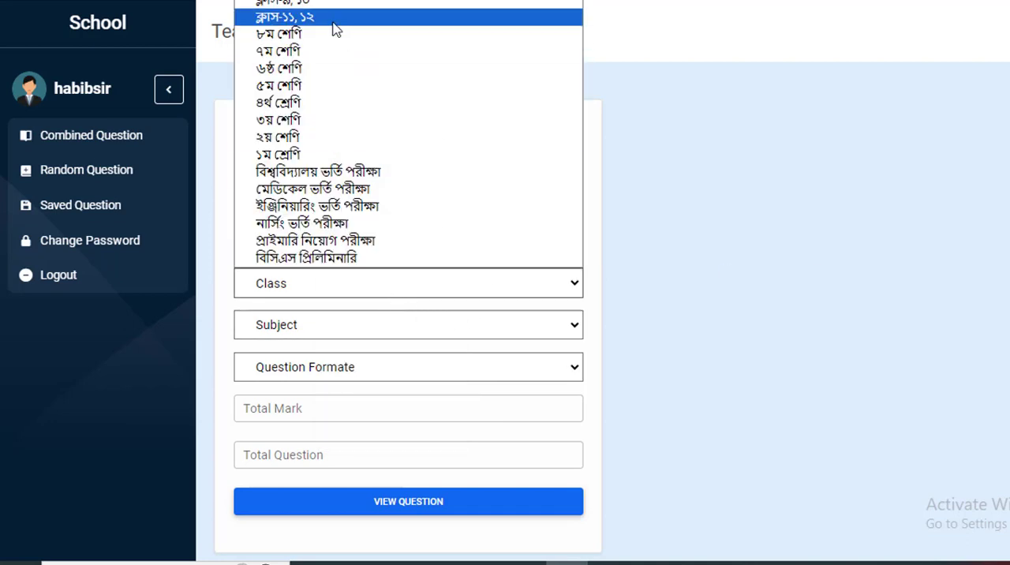
{"action": "left_click", "coordinate": [333, 17]}
{"action": "left_click", "coordinate": [397, 325]}
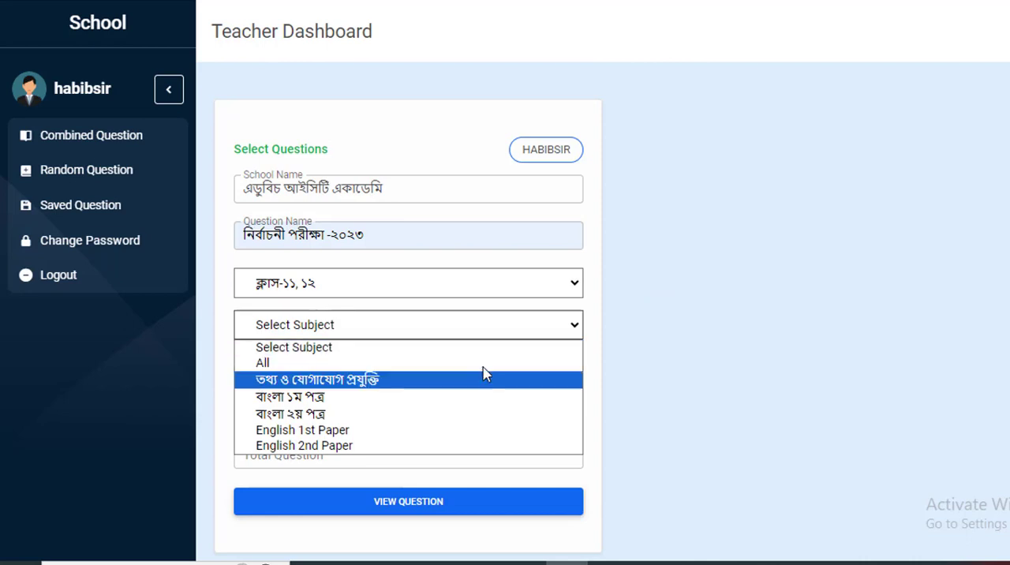
{"action": "left_click", "coordinate": [404, 384]}
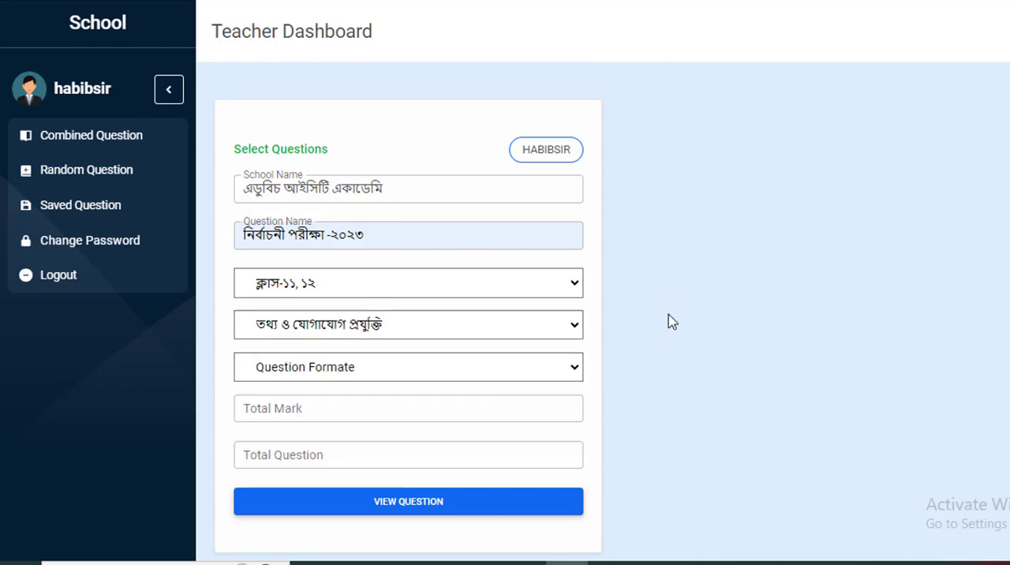
{"action": "scroll", "coordinate": [678, 324], "scroll_direction": "down", "scroll_amount": 1}
{"action": "left_click", "coordinate": [411, 312]}
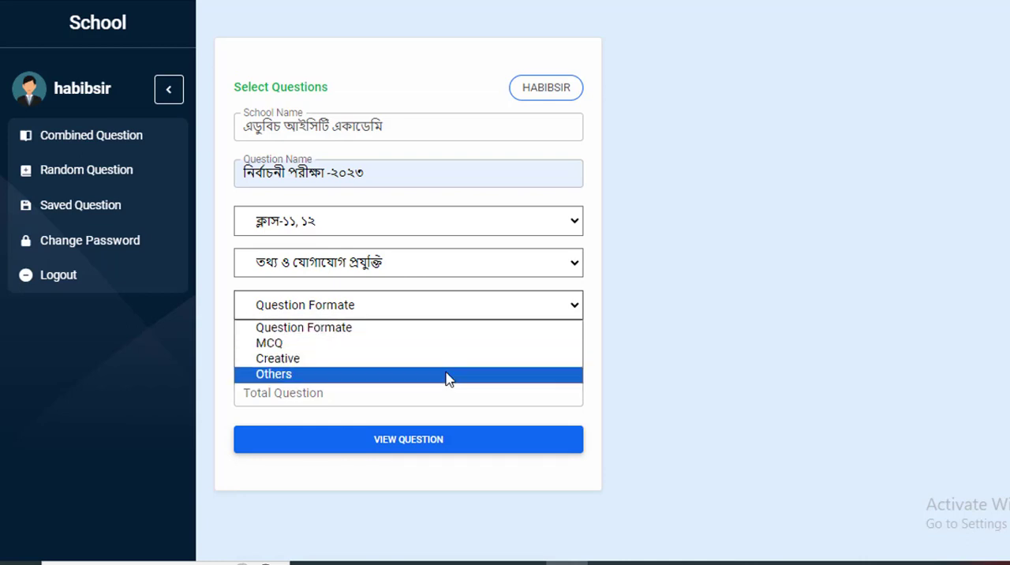
{"action": "left_click", "coordinate": [347, 362]}
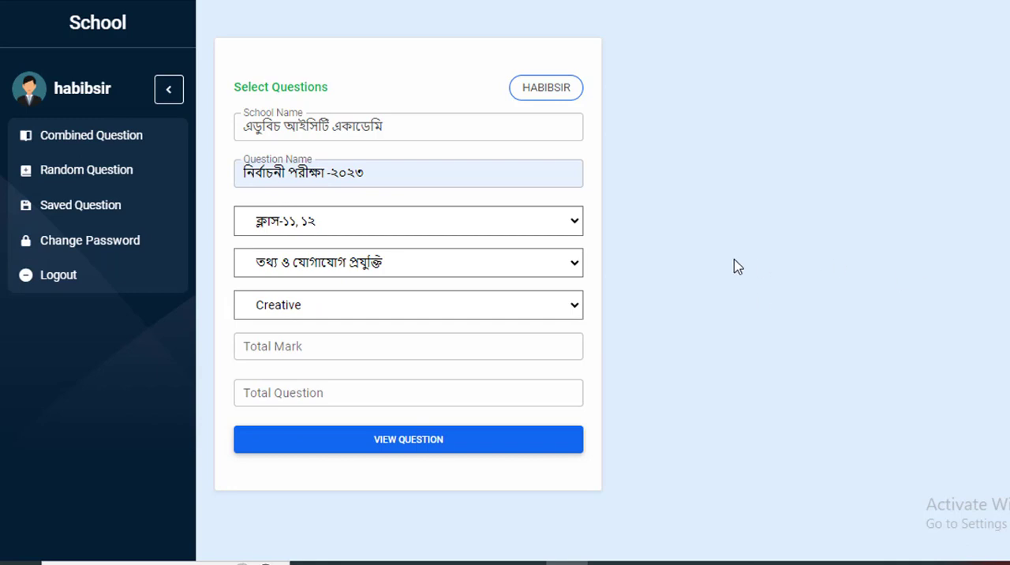
Submit the form with Total Mark 50 and Total Question 8, and open the first chapter's question list for the ICT subject.
{"action": "left_click", "coordinate": [377, 350]}
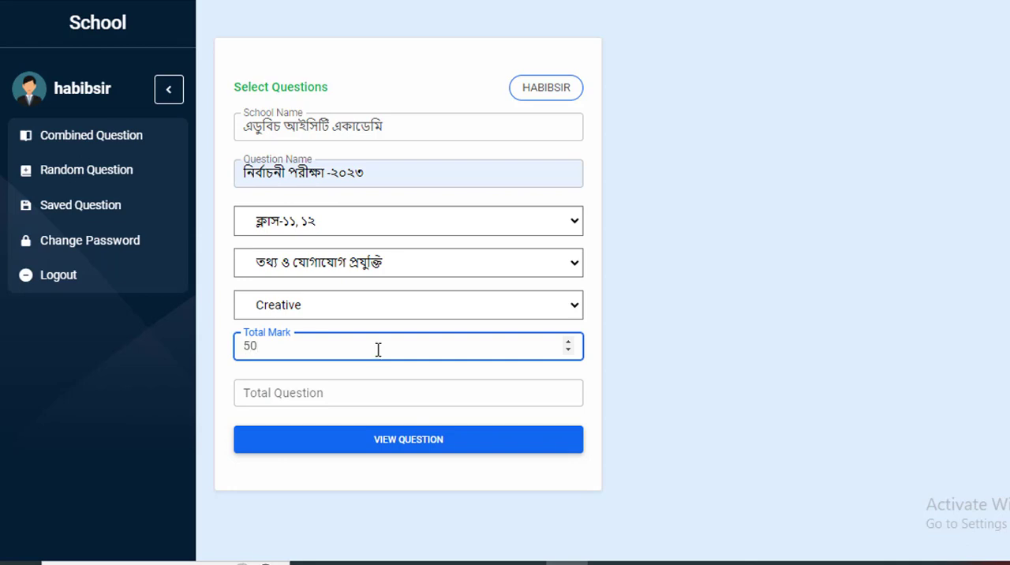
{"action": "left_click", "coordinate": [359, 397]}
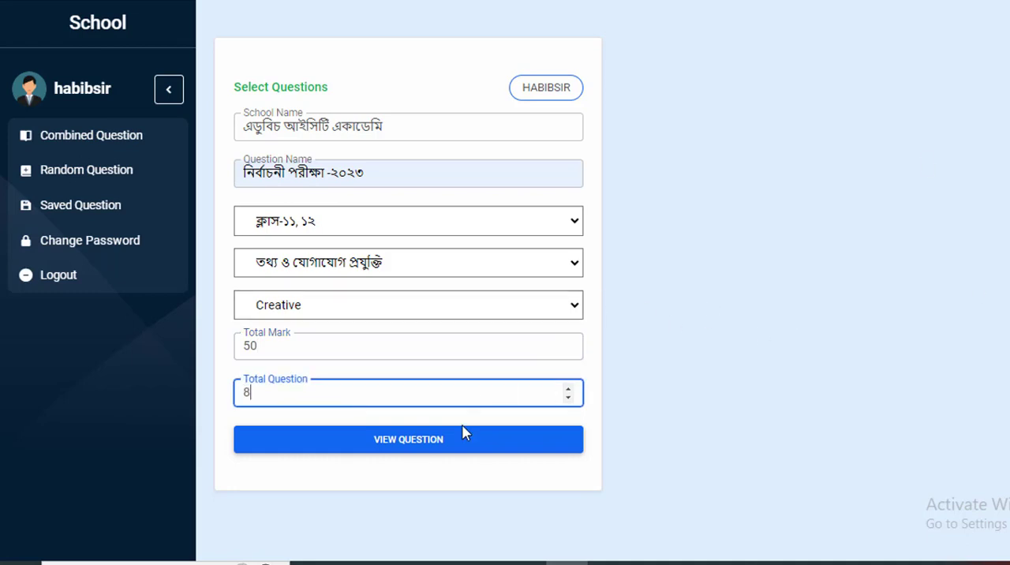
{"action": "left_click", "coordinate": [441, 442]}
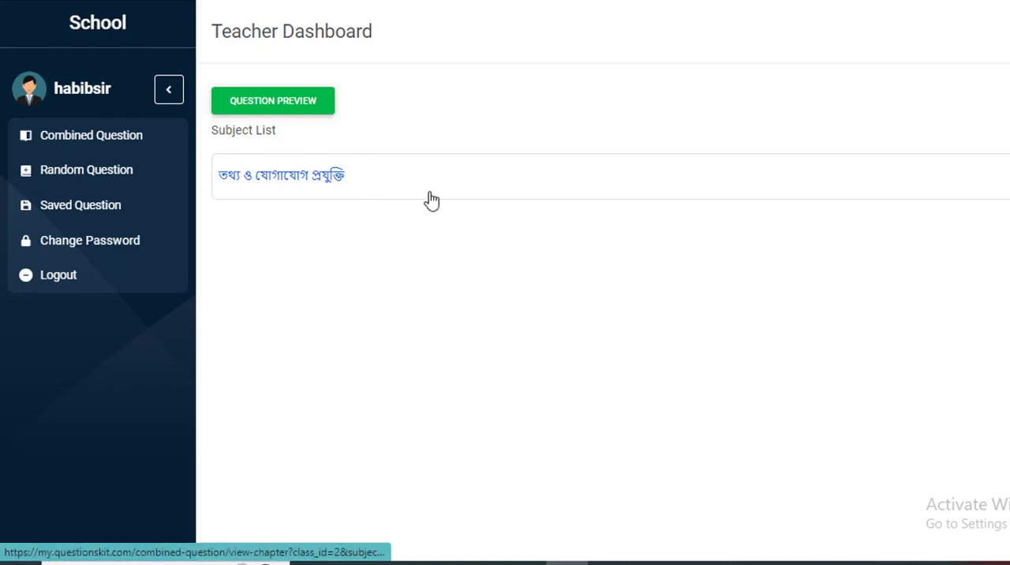
{"action": "left_click", "coordinate": [310, 181]}
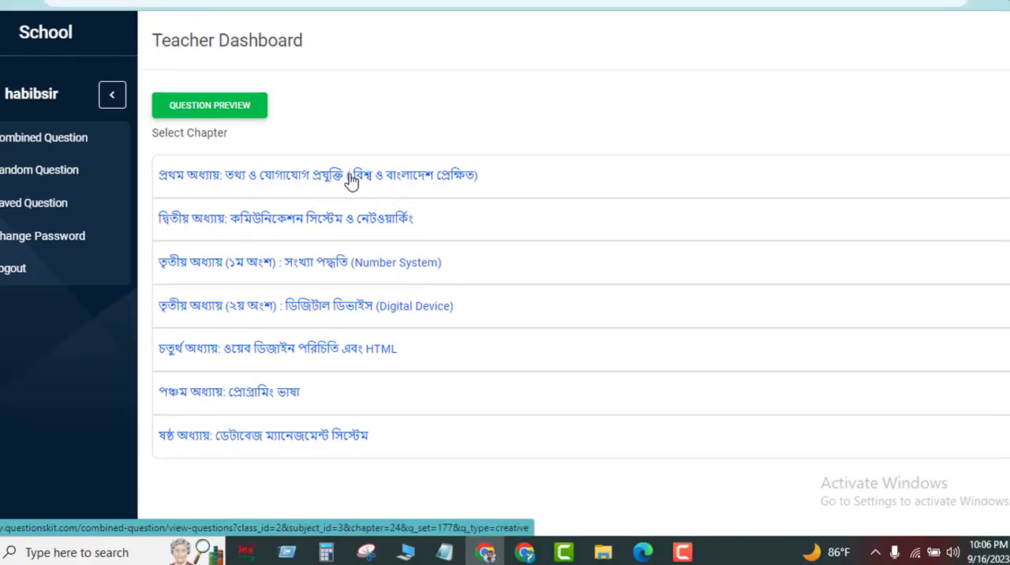
{"action": "left_click", "coordinate": [350, 180]}
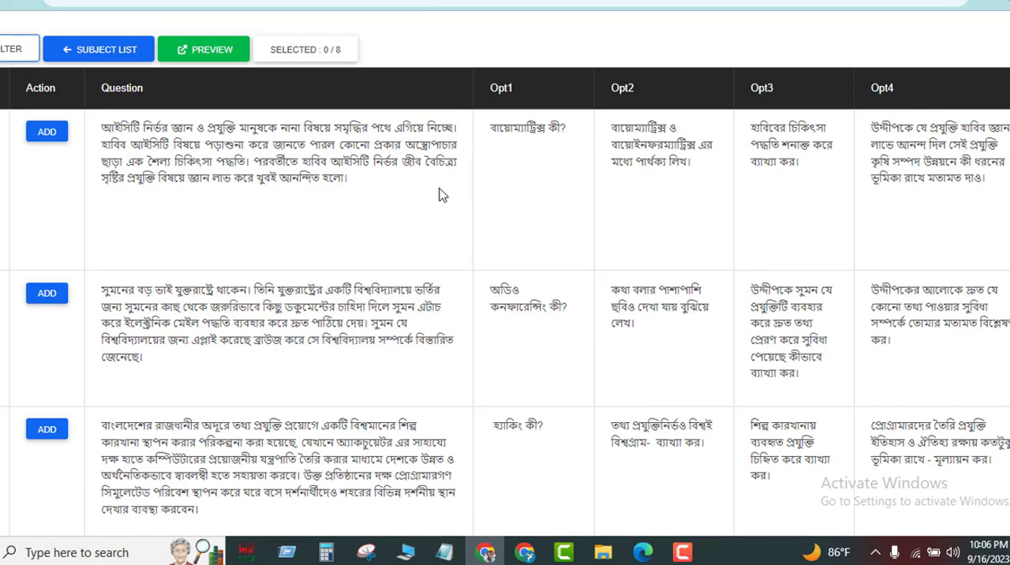
Examine the first question's stimulus and four sub-questions, and browse the other creative questions in the chapter.
{"action": "left_click_drag", "start_coordinate": [439, 195], "coordinate": [100, 124]}
{"action": "left_click_drag", "start_coordinate": [567, 130], "coordinate": [494, 128]}
{"action": "left_click_drag", "start_coordinate": [716, 180], "coordinate": [612, 128]}
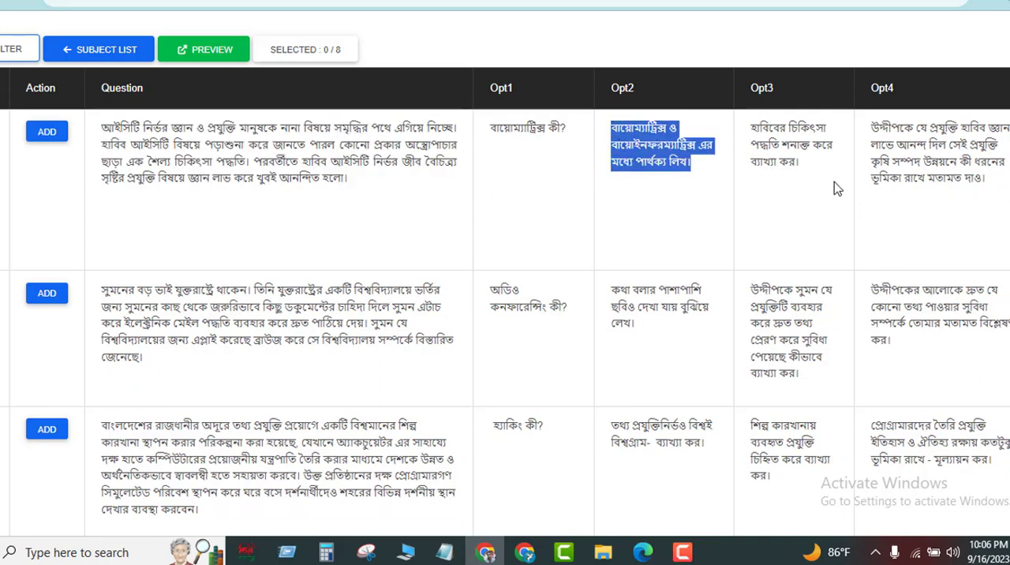
{"action": "left_click_drag", "start_coordinate": [834, 187], "coordinate": [745, 129]}
{"action": "left_click_drag", "start_coordinate": [980, 226], "coordinate": [865, 146]}
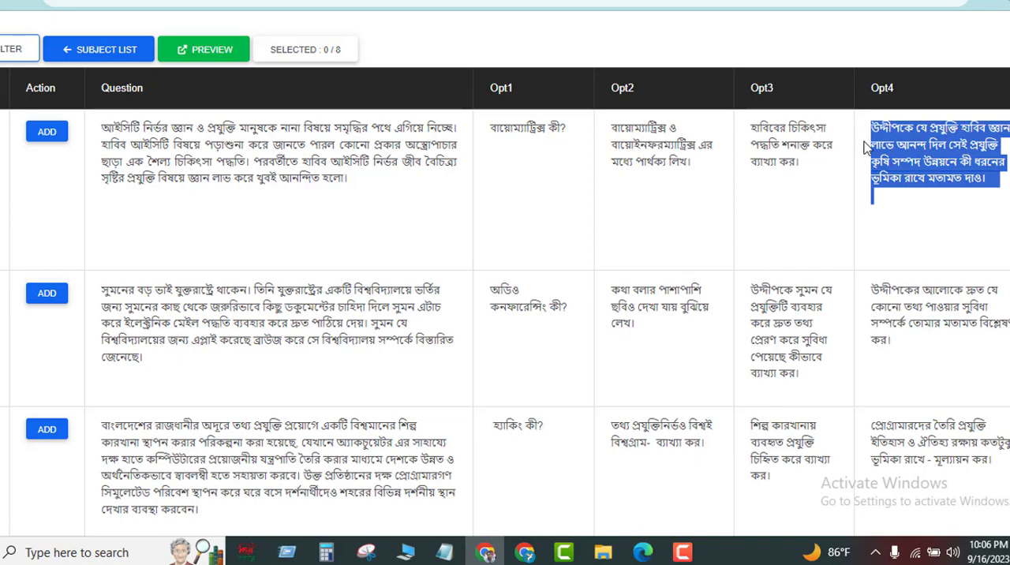
{"action": "left_click", "coordinate": [252, 205]}
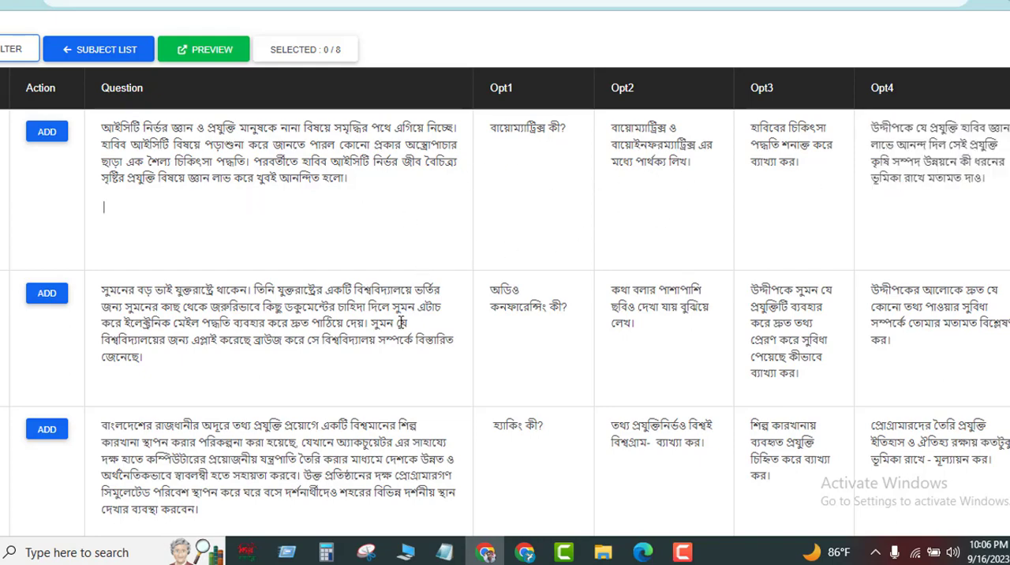
{"action": "scroll", "coordinate": [400, 341], "scroll_direction": "down", "scroll_amount": 4}
{"action": "scroll", "coordinate": [400, 341], "scroll_direction": "down", "scroll_amount": 10}
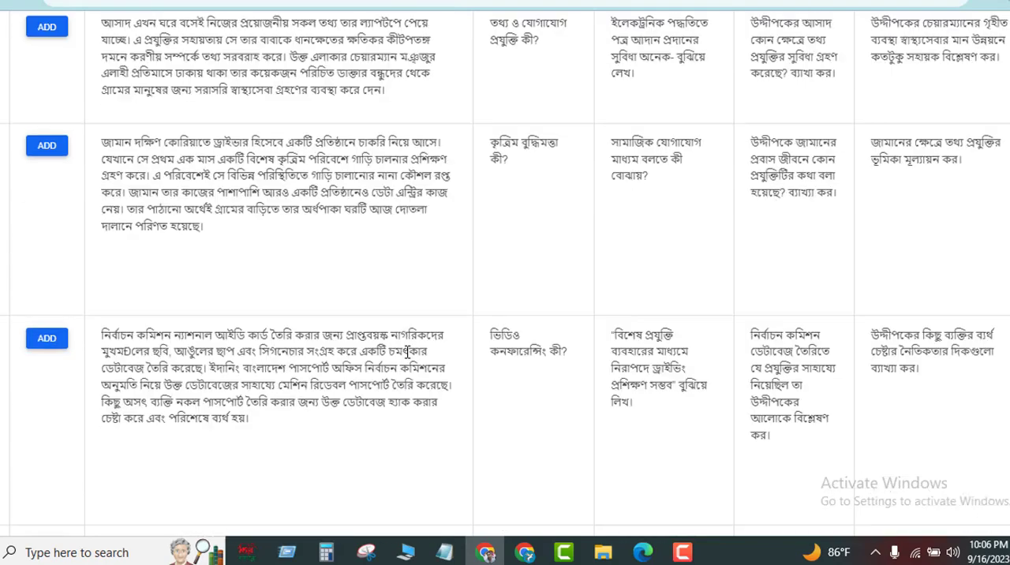
{"action": "scroll", "coordinate": [426, 370], "scroll_direction": "up", "scroll_amount": 14}
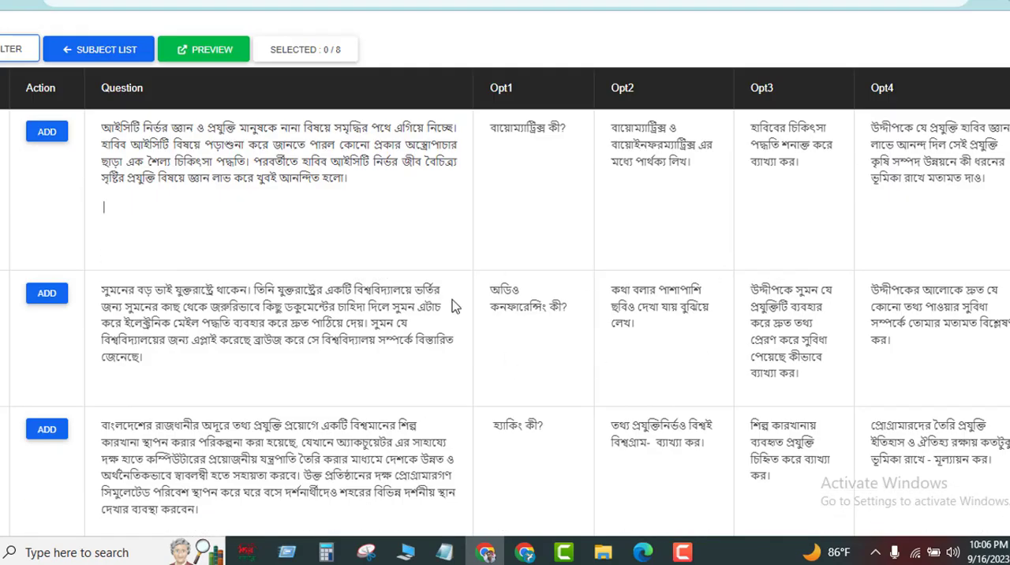
{"action": "scroll", "coordinate": [457, 315], "scroll_direction": "down", "scroll_amount": 2}
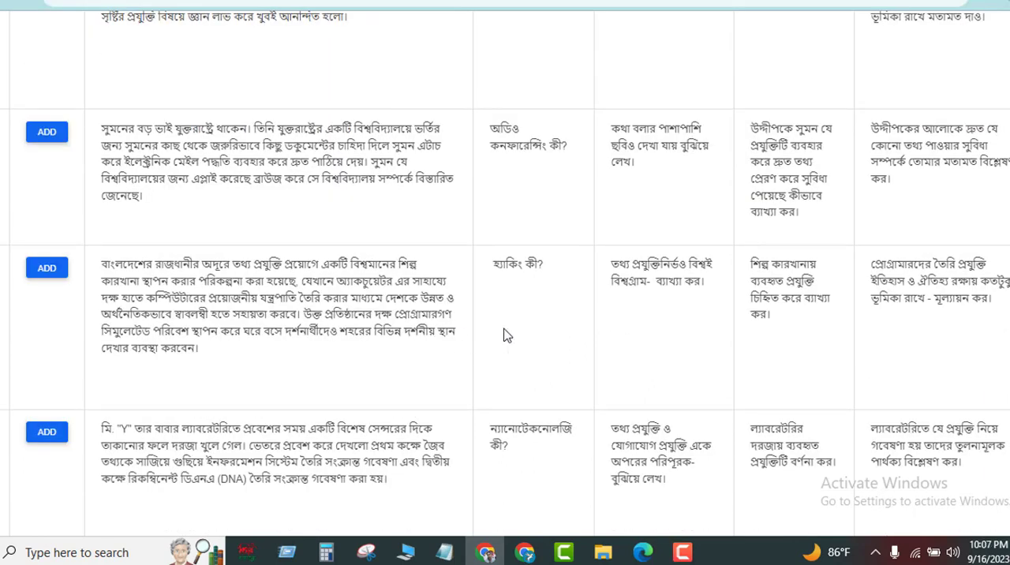
Open the question filter for the first chapter and filter by year 2019, then by 2018.
{"action": "scroll", "coordinate": [508, 335], "scroll_direction": "up", "scroll_amount": 2}
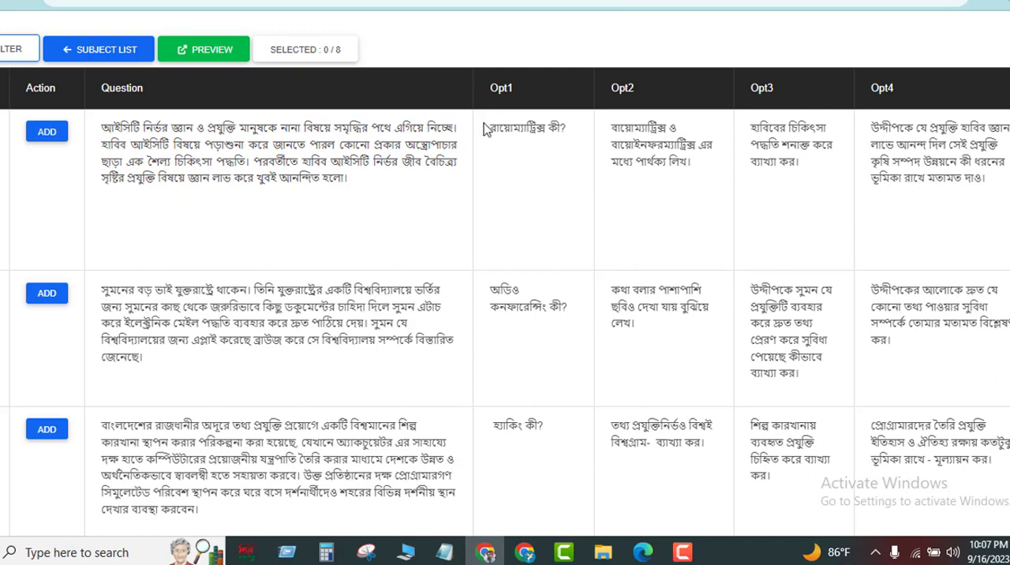
{"action": "left_click", "coordinate": [3, 55]}
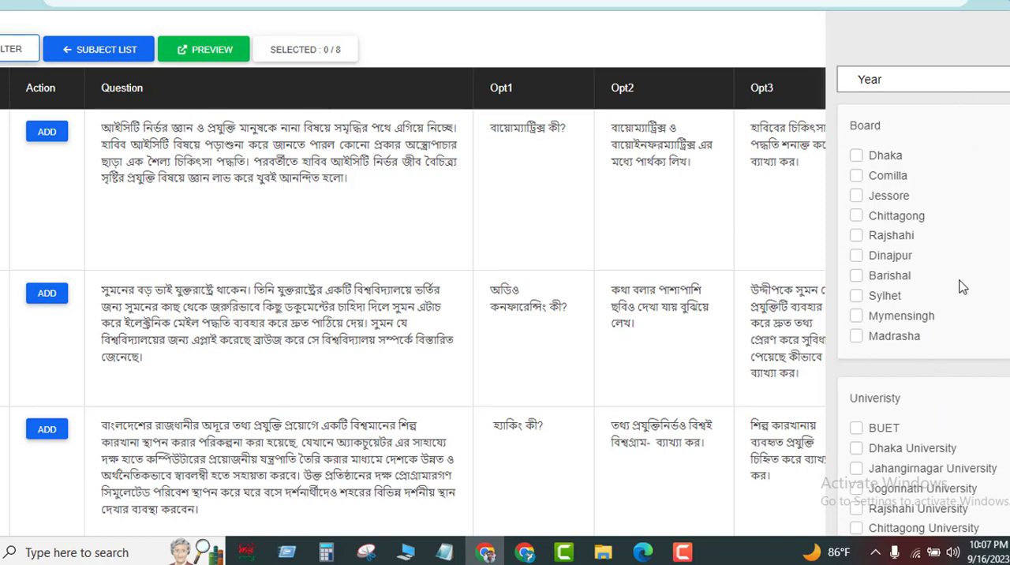
{"action": "left_click", "coordinate": [968, 90]}
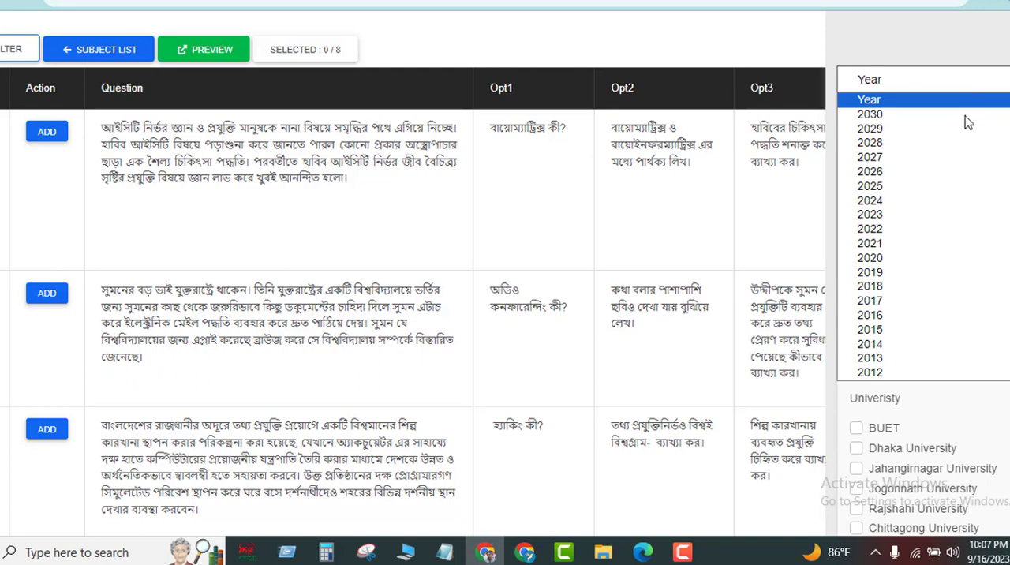
{"action": "left_click", "coordinate": [884, 274]}
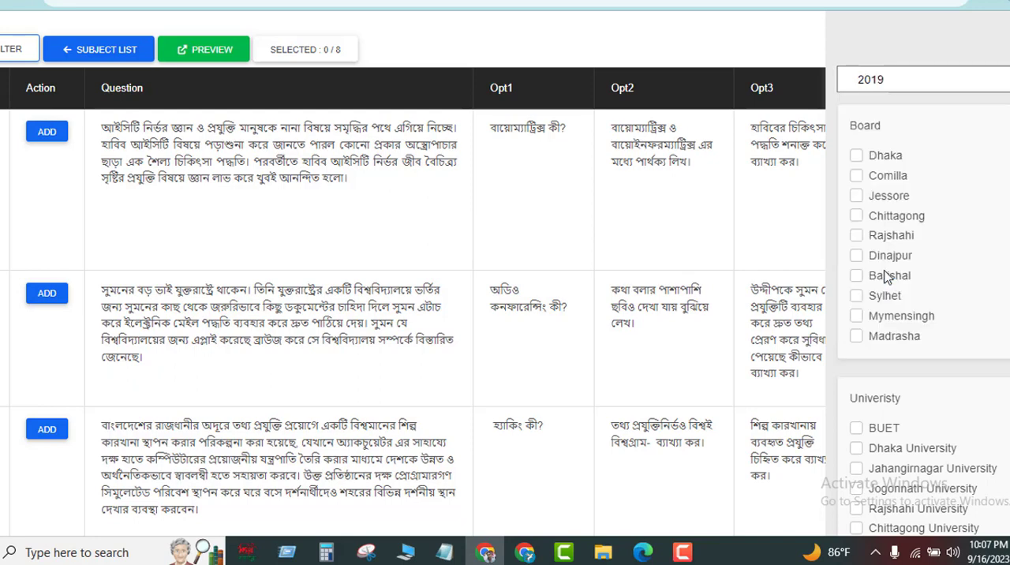
{"action": "left_click", "coordinate": [997, 82]}
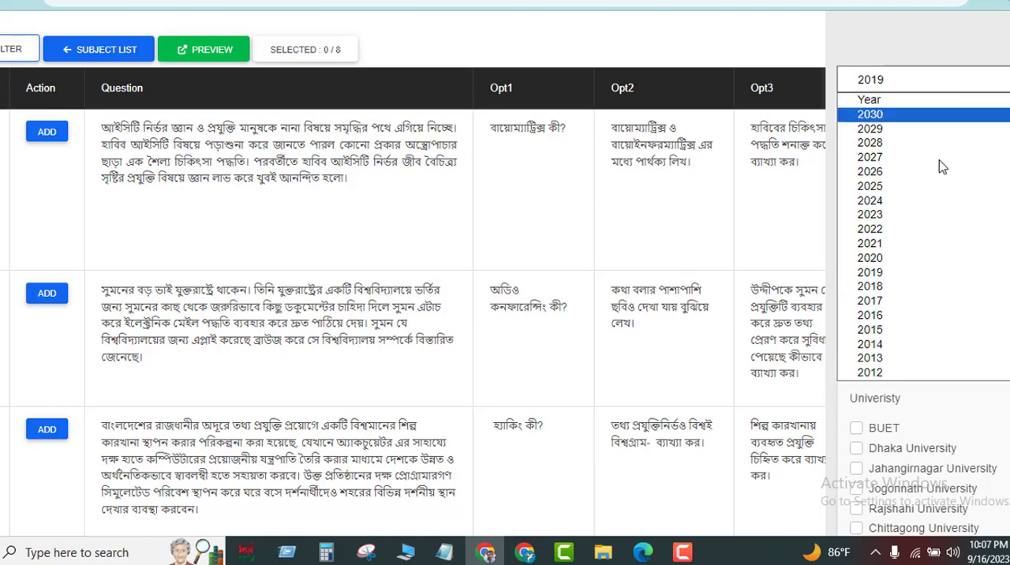
{"action": "left_click", "coordinate": [887, 286]}
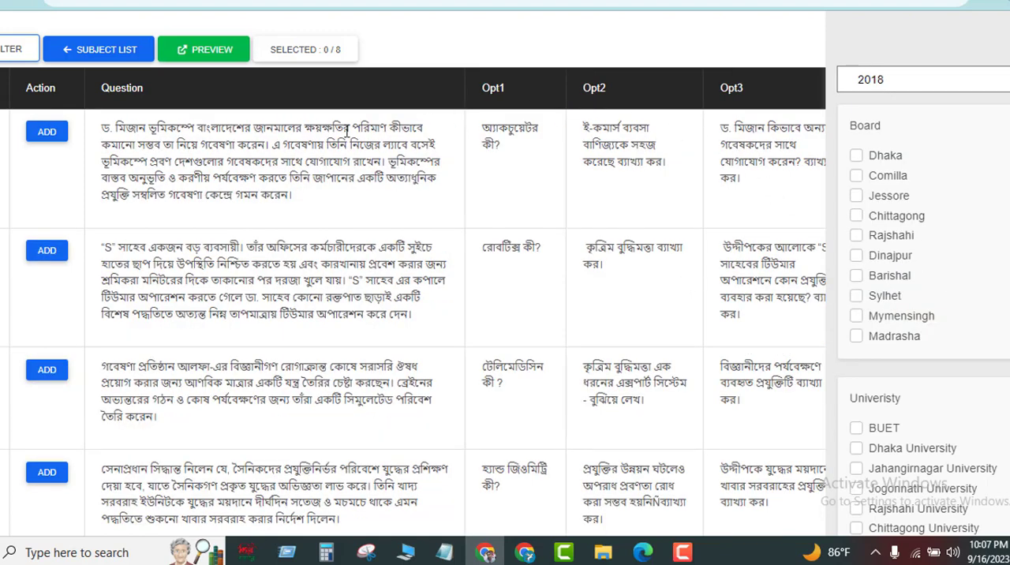
Review the chapter's 2018 questions and reset the year filter to show every year.
{"action": "scroll", "coordinate": [510, 373], "scroll_direction": "down", "scroll_amount": 2}
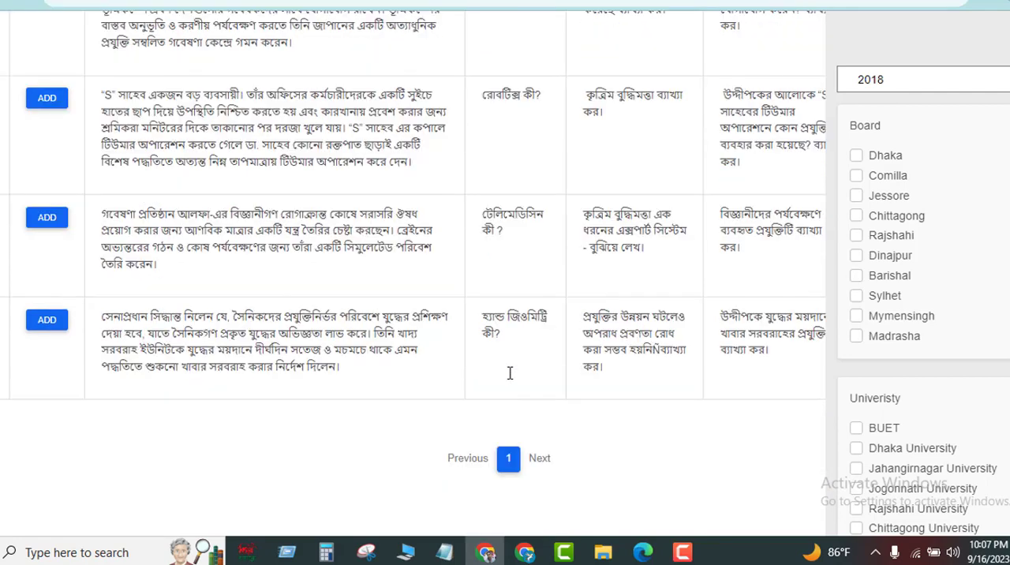
{"action": "scroll", "coordinate": [564, 353], "scroll_direction": "up", "scroll_amount": 2}
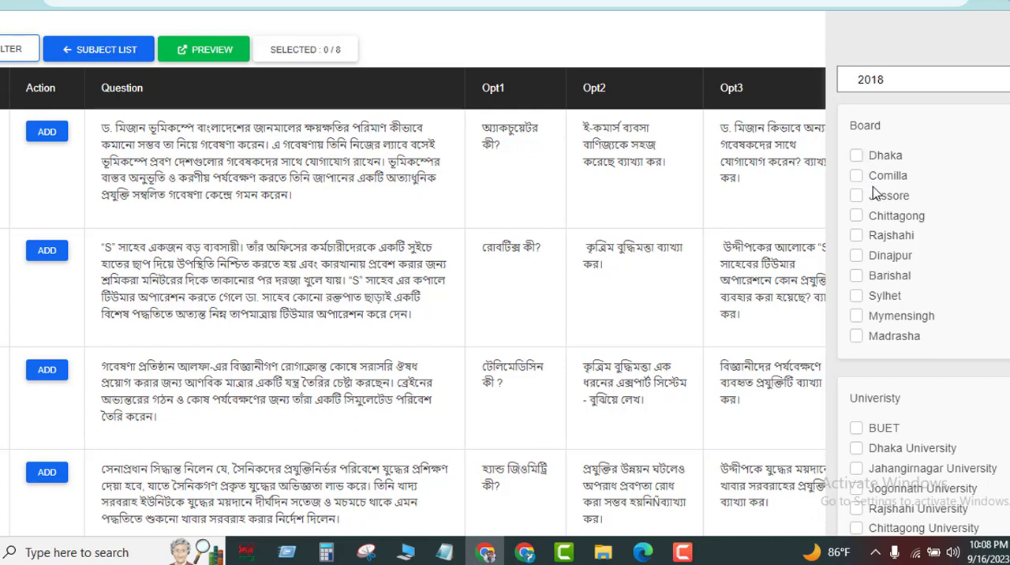
{"action": "left_click", "coordinate": [976, 90]}
{"action": "left_click", "coordinate": [875, 100]}
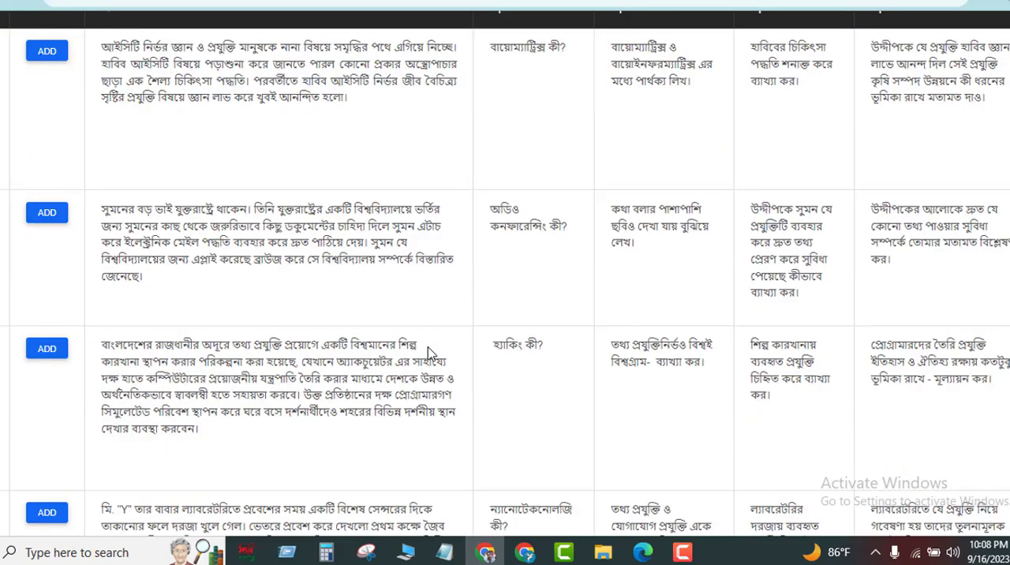
Add the first chapter's question about Mr. "Y" entering his father's laboratory, with sub-question "ন্যানোটেকনোলজি কী?".
{"action": "scroll", "coordinate": [433, 354], "scroll_direction": "down", "scroll_amount": 2}
{"action": "scroll", "coordinate": [802, 229], "scroll_direction": "up", "scroll_amount": 2}
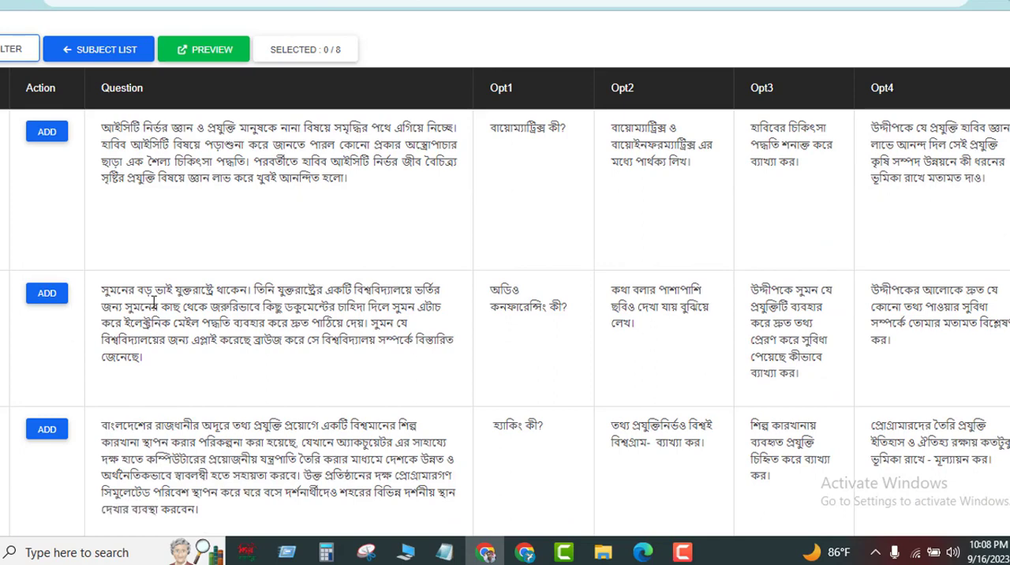
{"action": "scroll", "coordinate": [67, 328], "scroll_direction": "down", "scroll_amount": 1}
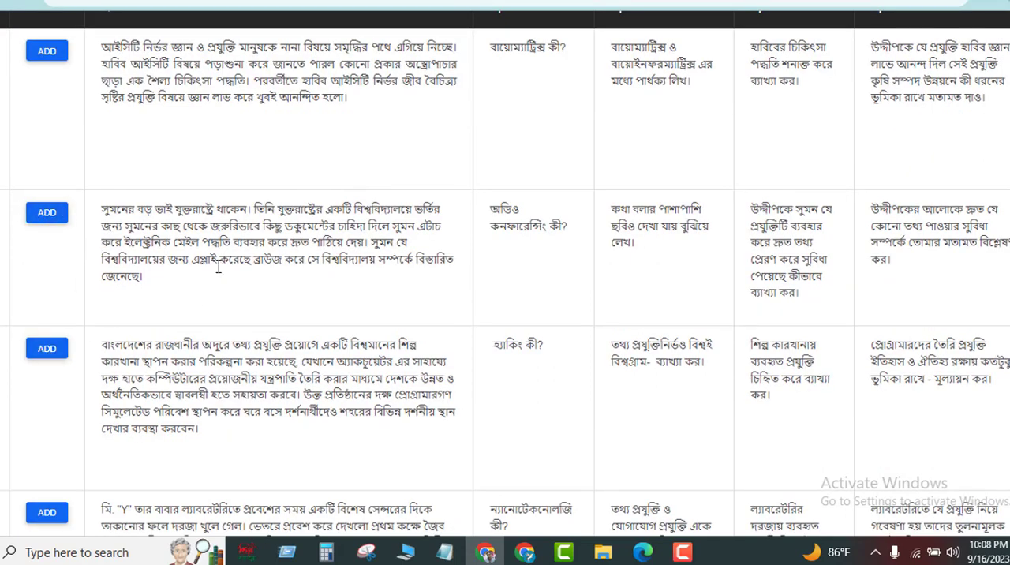
{"action": "scroll", "coordinate": [206, 314], "scroll_direction": "up", "scroll_amount": 1}
{"action": "scroll", "coordinate": [209, 316], "scroll_direction": "down", "scroll_amount": 2}
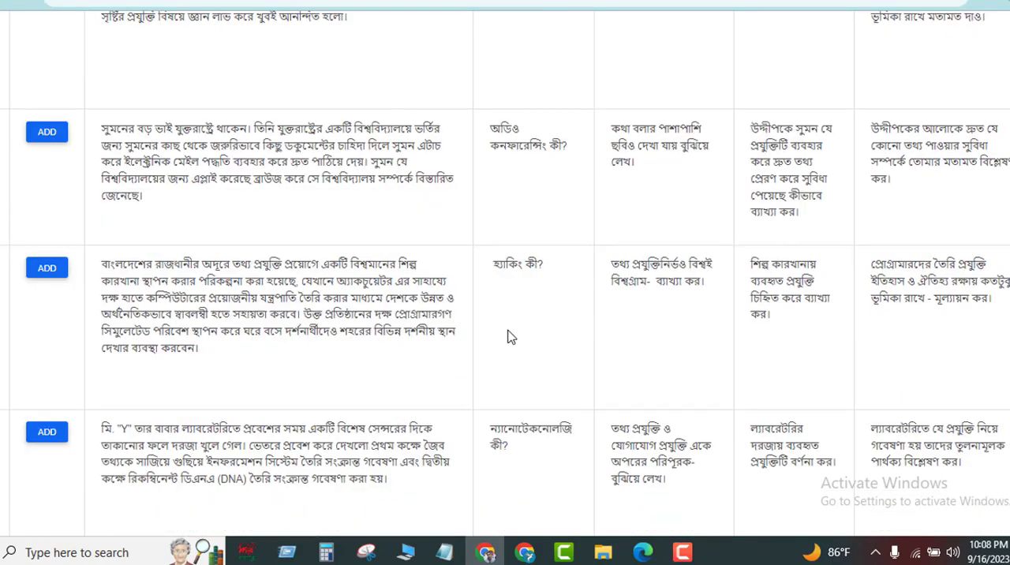
{"action": "scroll", "coordinate": [509, 337], "scroll_direction": "down", "scroll_amount": 1}
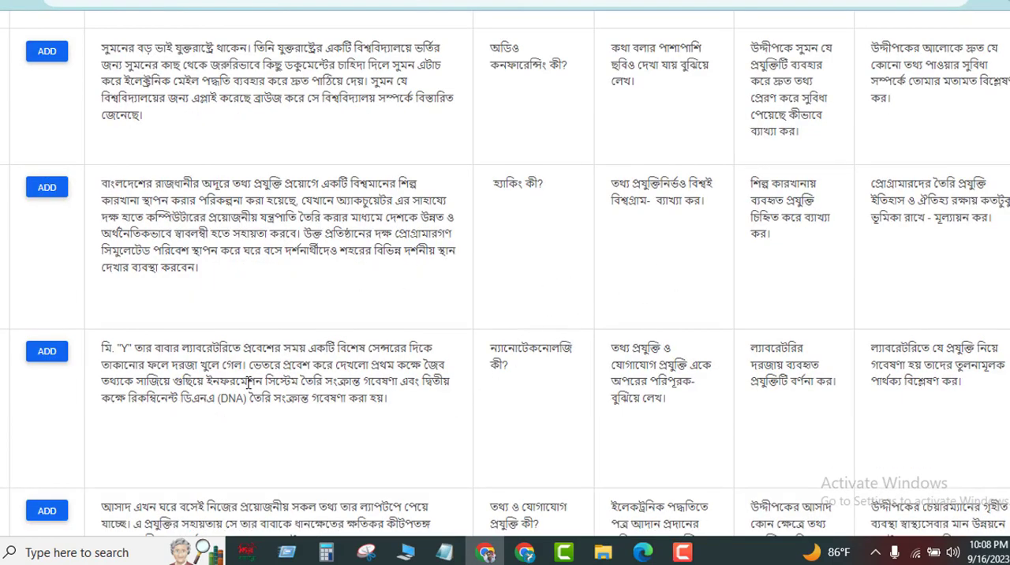
{"action": "left_click", "coordinate": [43, 352]}
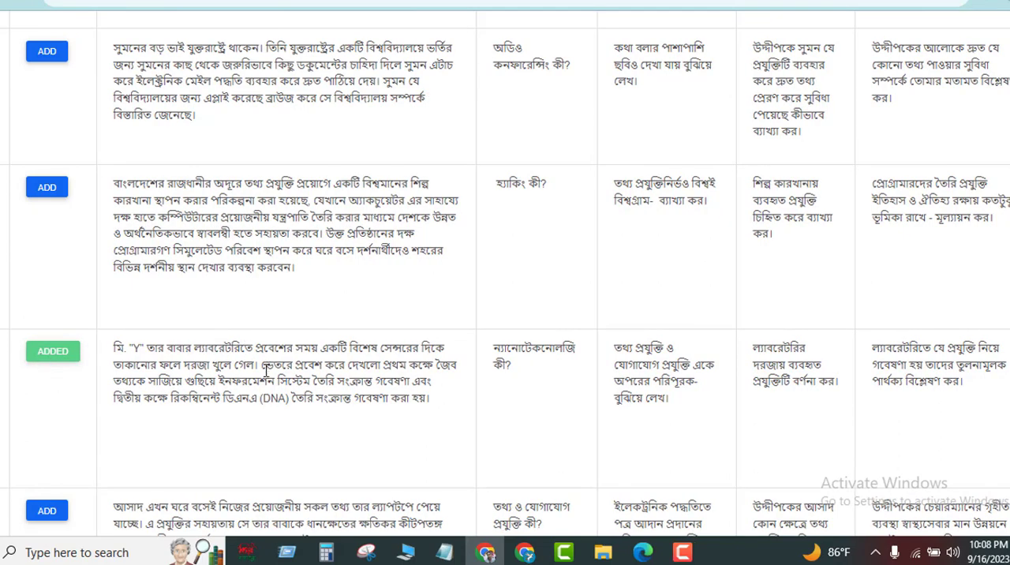
Return to the chapter list and open the second chapter, "কমিউনিকেশন সিস্টেম ও নেটওয়ার্কিং".
{"action": "scroll", "coordinate": [266, 381], "scroll_direction": "up", "scroll_amount": 3}
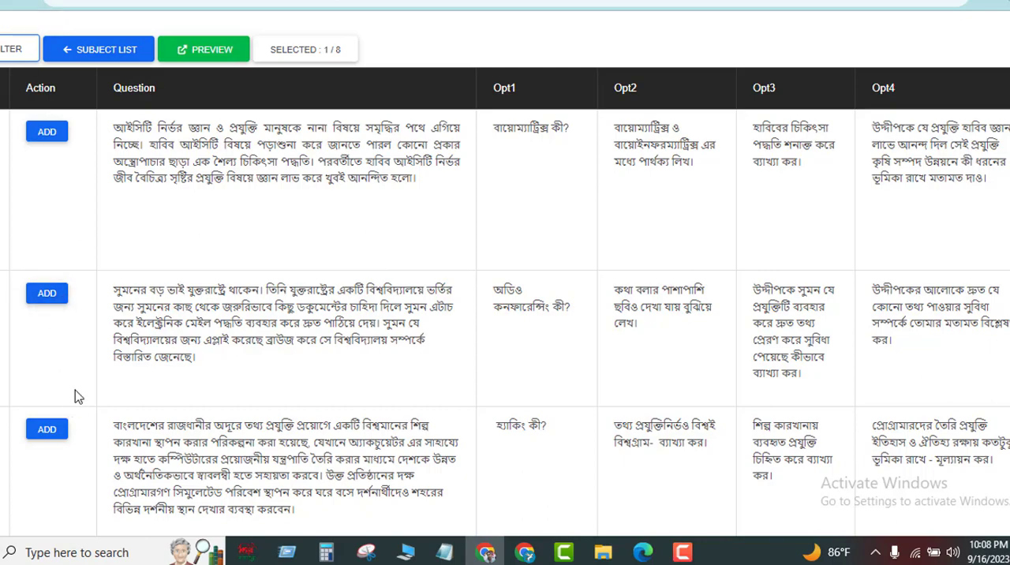
{"action": "scroll", "coordinate": [77, 408], "scroll_direction": "down", "scroll_amount": 2}
{"action": "scroll", "coordinate": [87, 302], "scroll_direction": "up", "scroll_amount": 2}
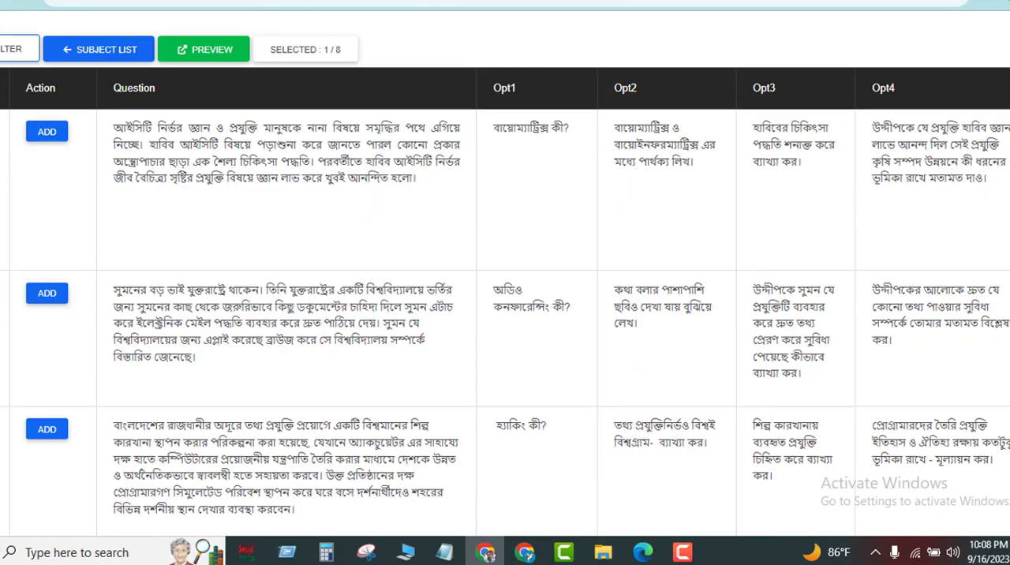
{"action": "left_click", "coordinate": [2, 2]}
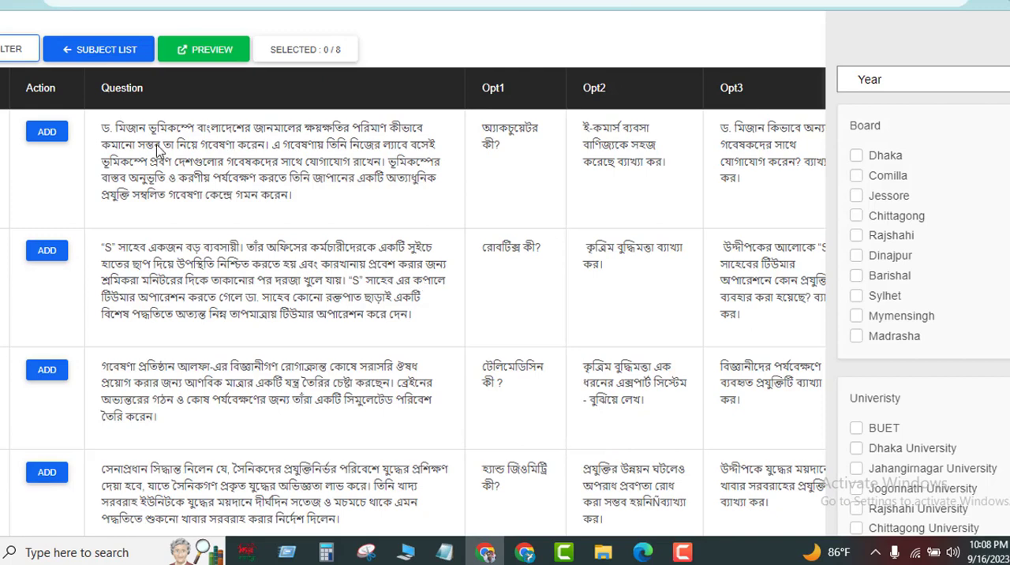
{"action": "left_click", "coordinate": [2, 2]}
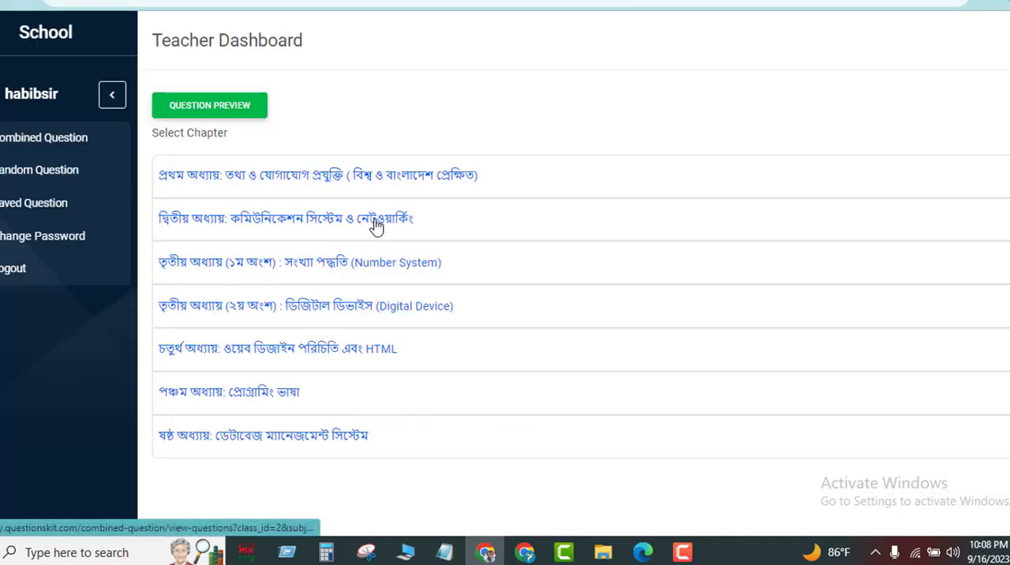
{"action": "left_click", "coordinate": [346, 221]}
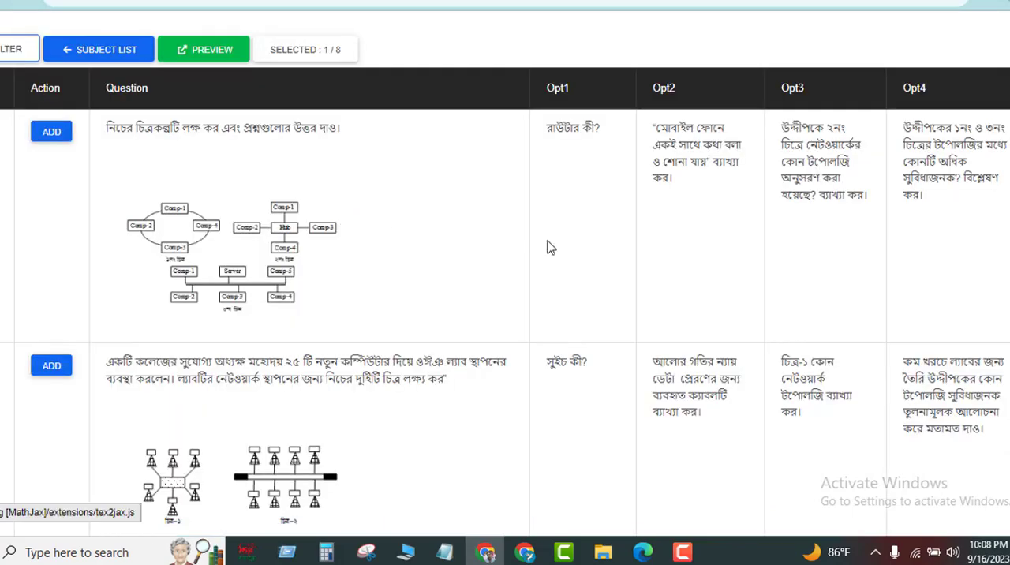
Browse the second chapter's questions and add the college lab question with two network diagrams and sub-question "সুইচ কী?".
{"action": "scroll", "coordinate": [483, 298], "scroll_direction": "down", "scroll_amount": 2}
{"action": "scroll", "coordinate": [484, 298], "scroll_direction": "down", "scroll_amount": 5}
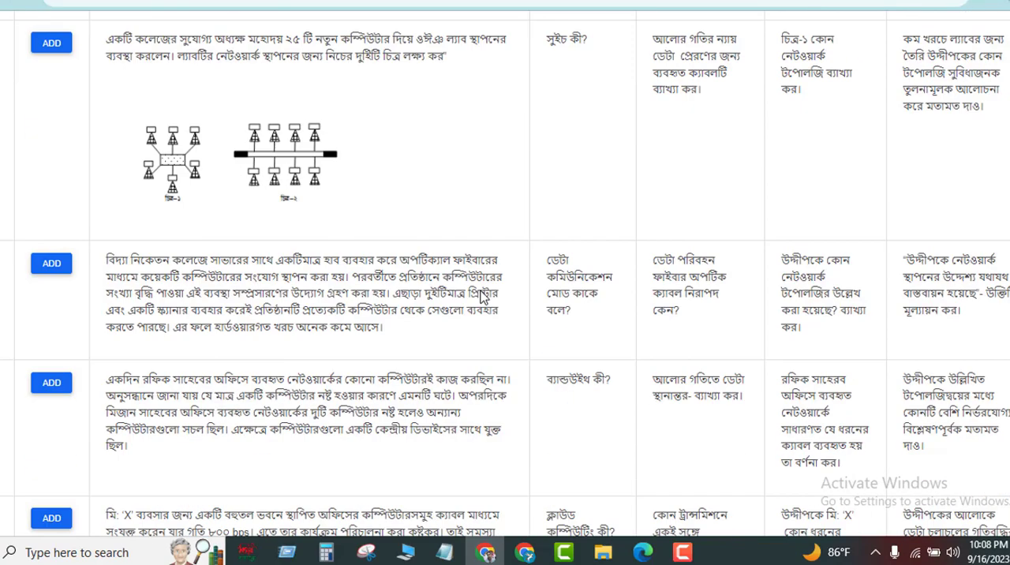
{"action": "scroll", "coordinate": [473, 296], "scroll_direction": "up", "scroll_amount": 7}
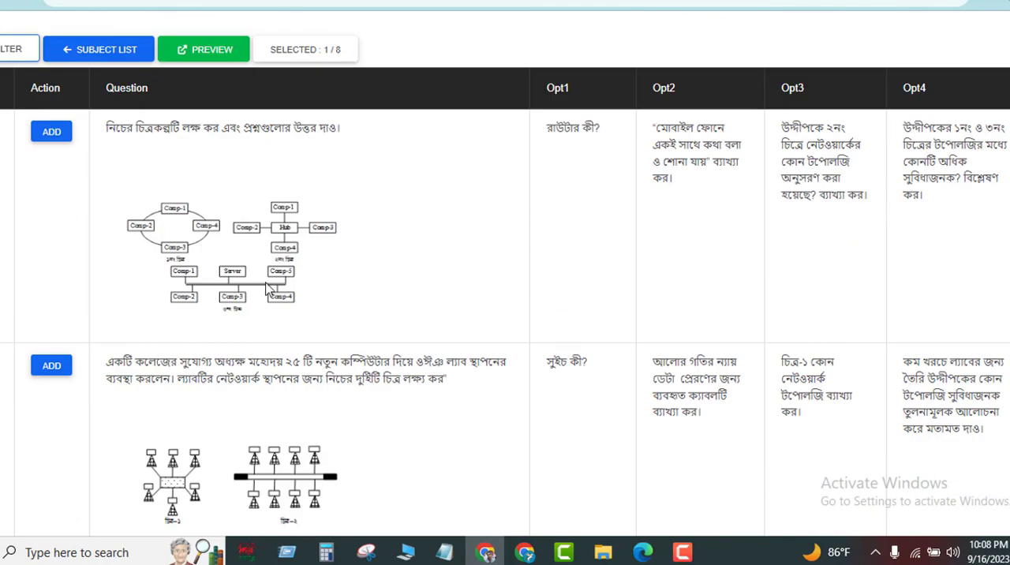
{"action": "scroll", "coordinate": [286, 310], "scroll_direction": "down", "scroll_amount": 1}
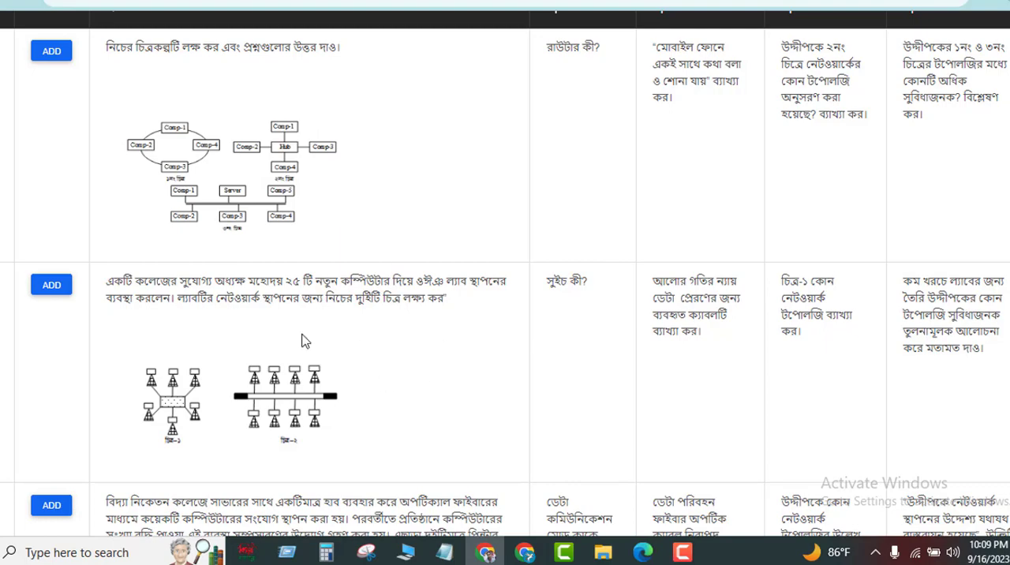
{"action": "scroll", "coordinate": [305, 341], "scroll_direction": "down", "scroll_amount": 4}
{"action": "scroll", "coordinate": [394, 315], "scroll_direction": "up", "scroll_amount": 2}
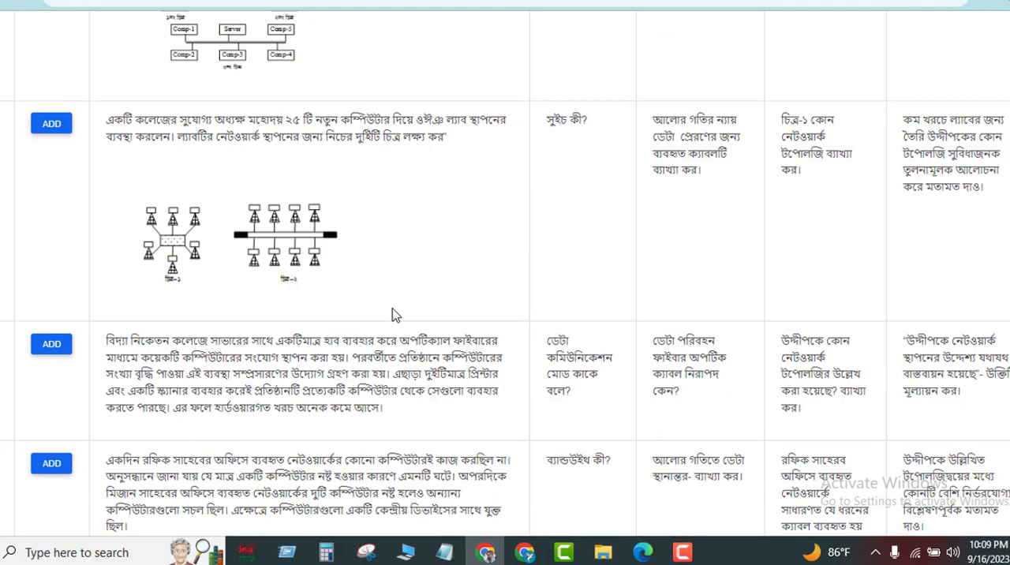
{"action": "scroll", "coordinate": [341, 316], "scroll_direction": "up", "scroll_amount": 1}
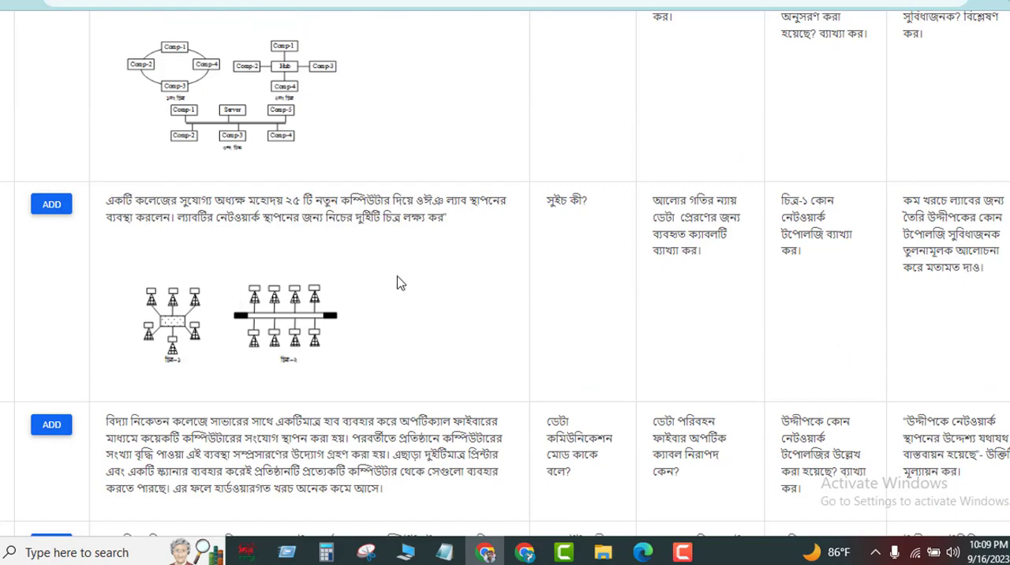
{"action": "left_click", "coordinate": [51, 206]}
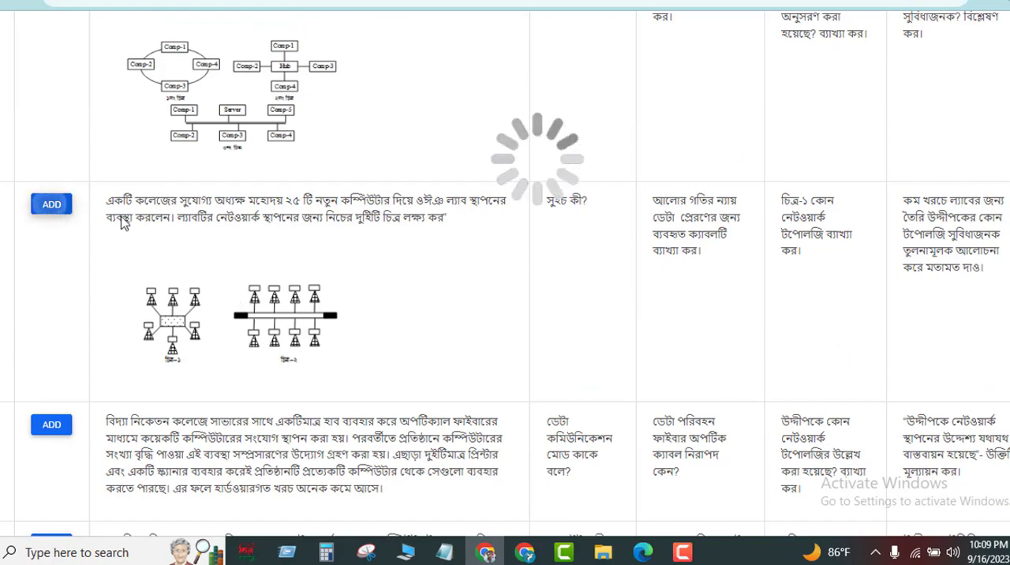
Add the second chapter's question with topology diagrams A, B and C and sub-question "হটস্পট কী?".
{"action": "scroll", "coordinate": [347, 406], "scroll_direction": "down", "scroll_amount": 7}
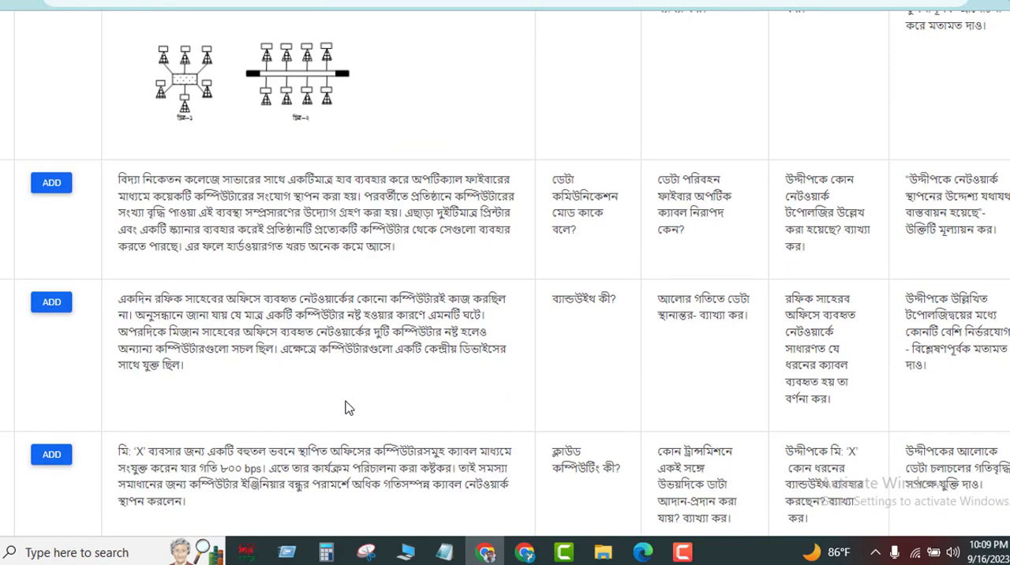
{"action": "scroll", "coordinate": [288, 410], "scroll_direction": "down", "scroll_amount": 3}
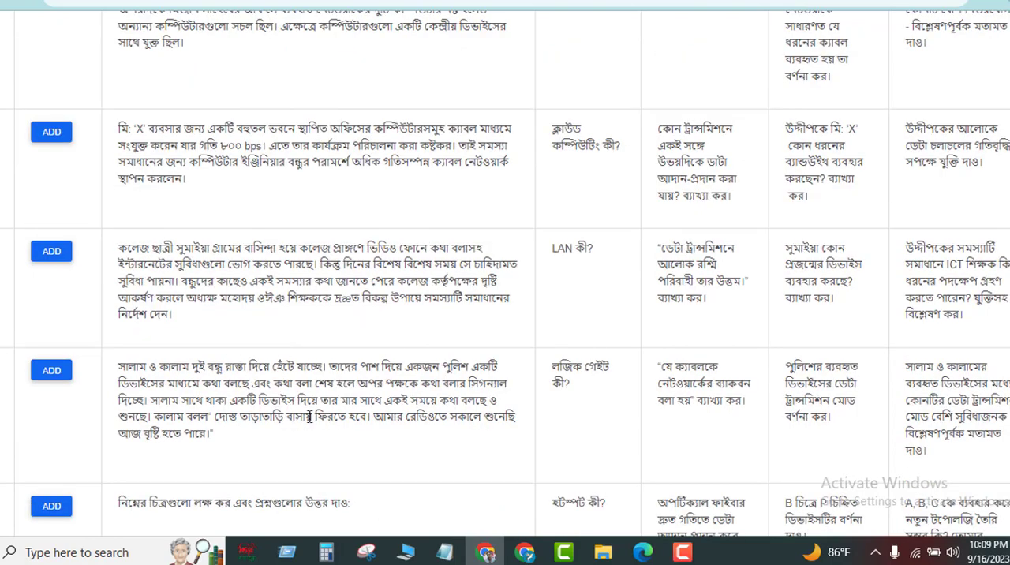
{"action": "scroll", "coordinate": [353, 377], "scroll_direction": "down", "scroll_amount": 1}
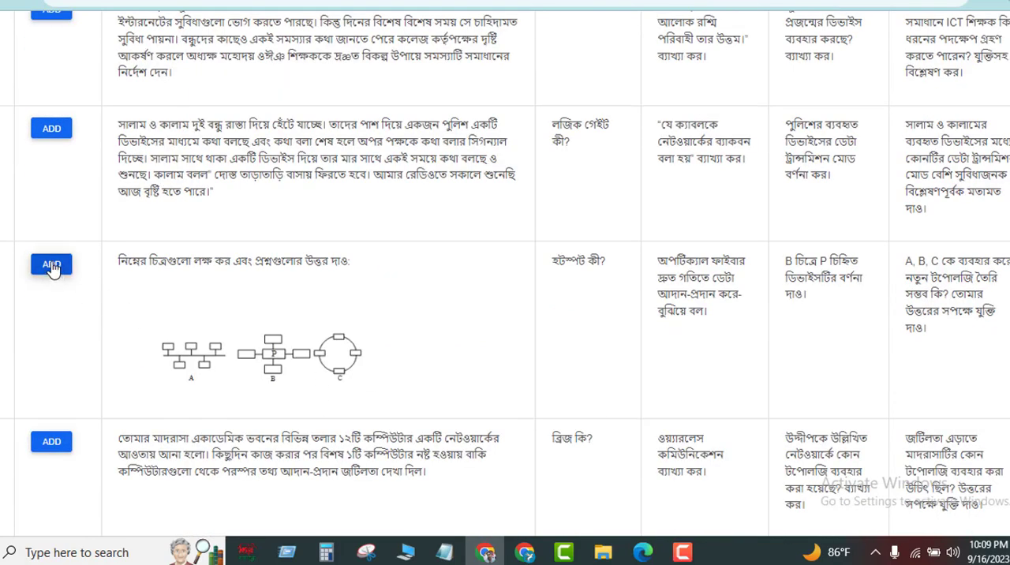
{"action": "scroll", "coordinate": [126, 309], "scroll_direction": "down", "scroll_amount": 3}
{"action": "scroll", "coordinate": [116, 225], "scroll_direction": "up", "scroll_amount": 1}
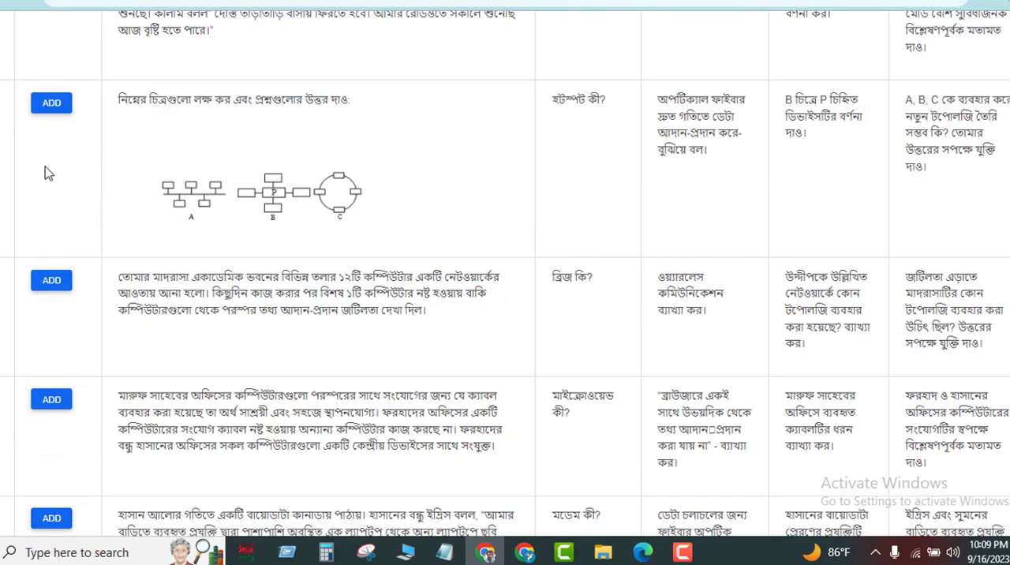
{"action": "left_click", "coordinate": [47, 110]}
Return to the chapter list and open the first part of the third chapter, "সংখ্যা পদ্ধতি (Number System)".
{"action": "scroll", "coordinate": [254, 294], "scroll_direction": "up", "scroll_amount": 2}
{"action": "scroll", "coordinate": [254, 294], "scroll_direction": "up", "scroll_amount": 10}
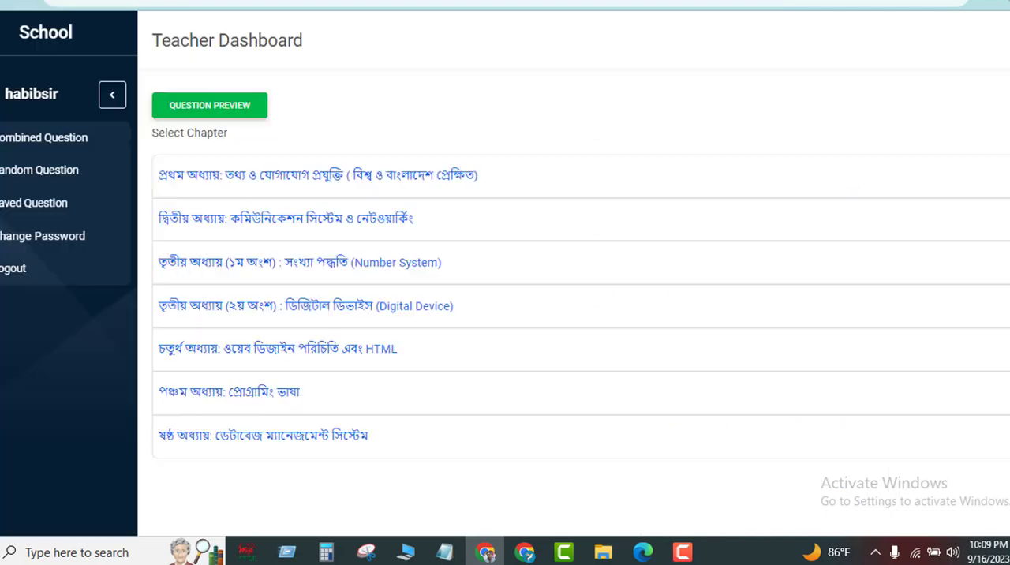
{"action": "left_click", "coordinate": [389, 272]}
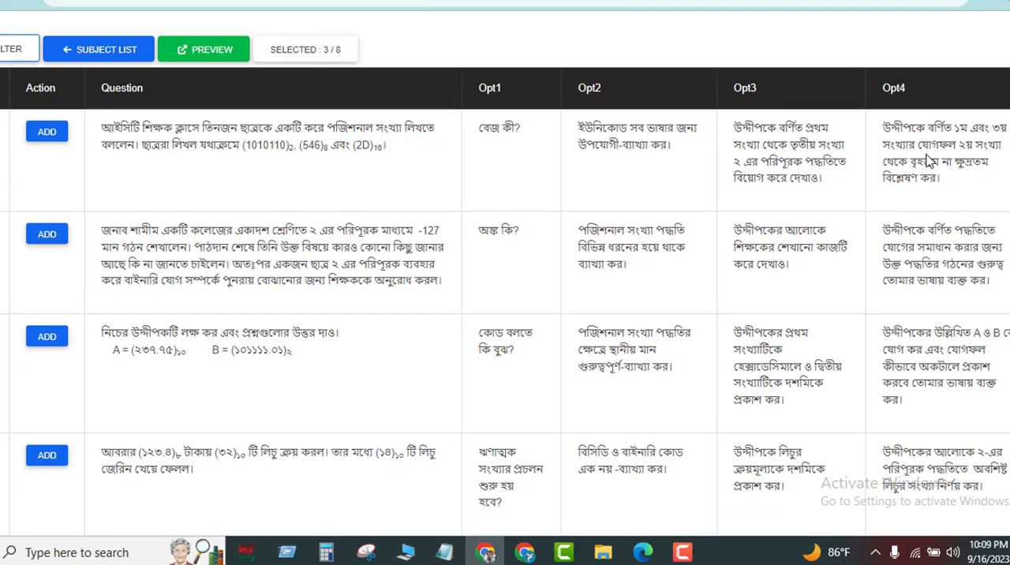
Browse the Number System questions and add the first one, with sub-question "বেজ কী?".
{"action": "scroll", "coordinate": [408, 321], "scroll_direction": "down", "scroll_amount": 15}
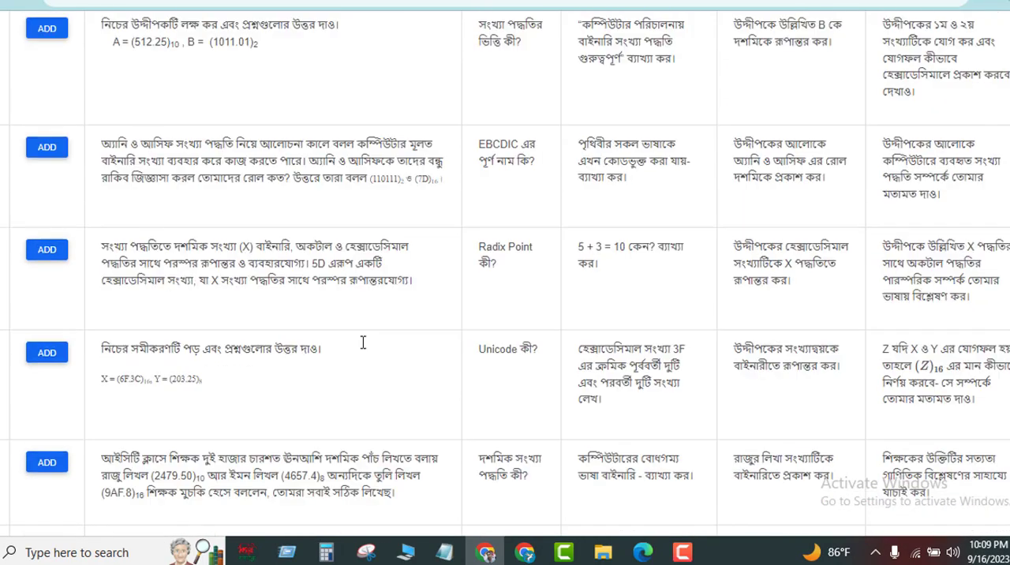
{"action": "scroll", "coordinate": [362, 341], "scroll_direction": "down", "scroll_amount": 4}
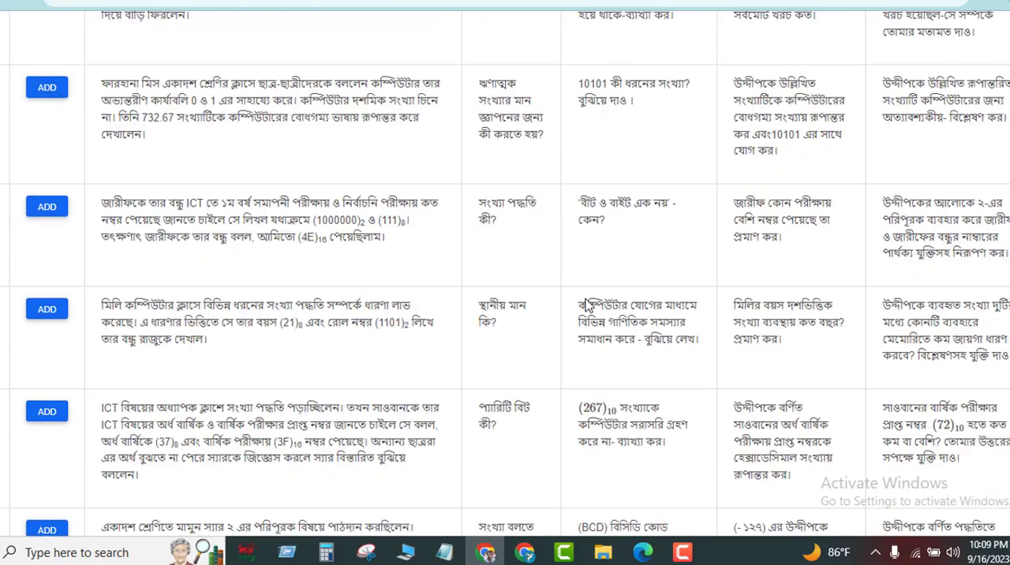
{"action": "scroll", "coordinate": [438, 337], "scroll_direction": "up", "scroll_amount": 15}
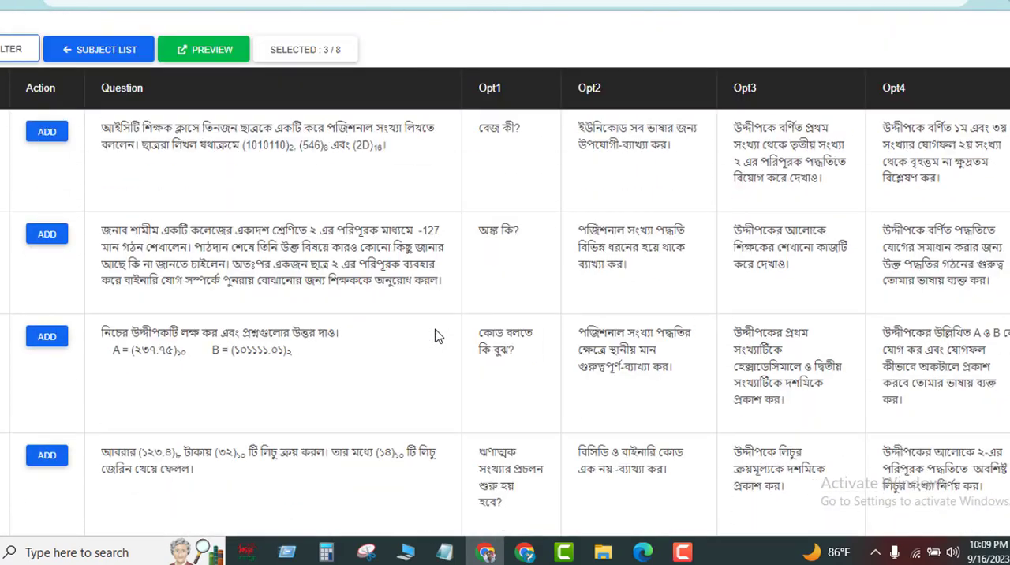
{"action": "left_click", "coordinate": [47, 132]}
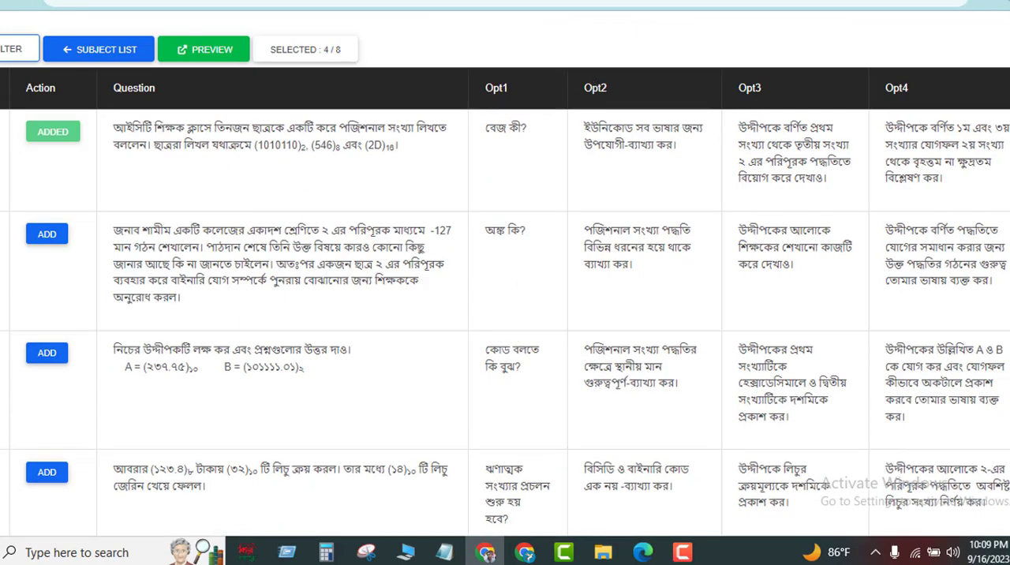
Open the second part of the third chapter, "ডিজিটাল ডিভাইস (Digital Device)", and look through its logic gate and truth table questions.
{"action": "left_click", "coordinate": [0, 2]}
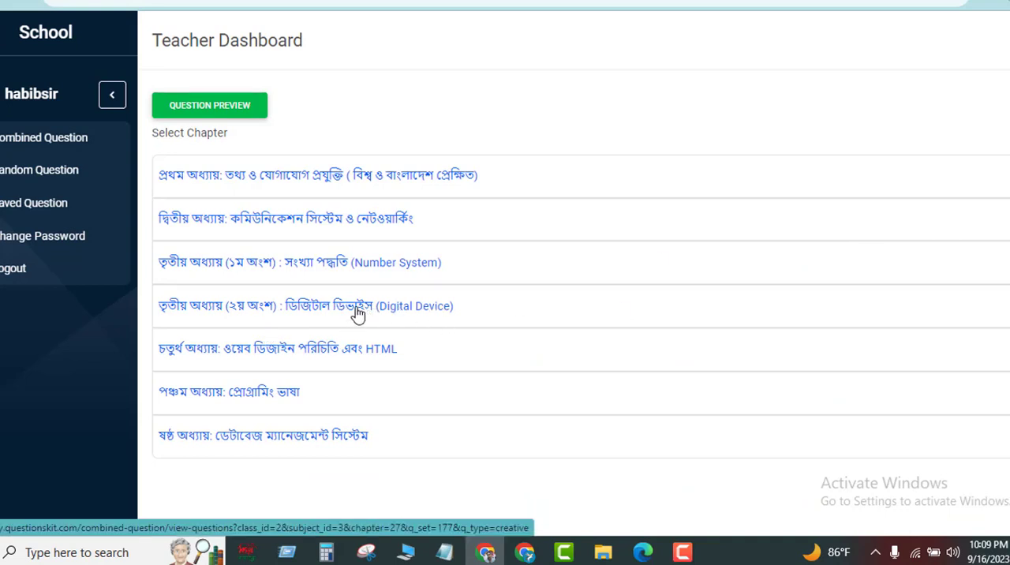
{"action": "left_click", "coordinate": [358, 309]}
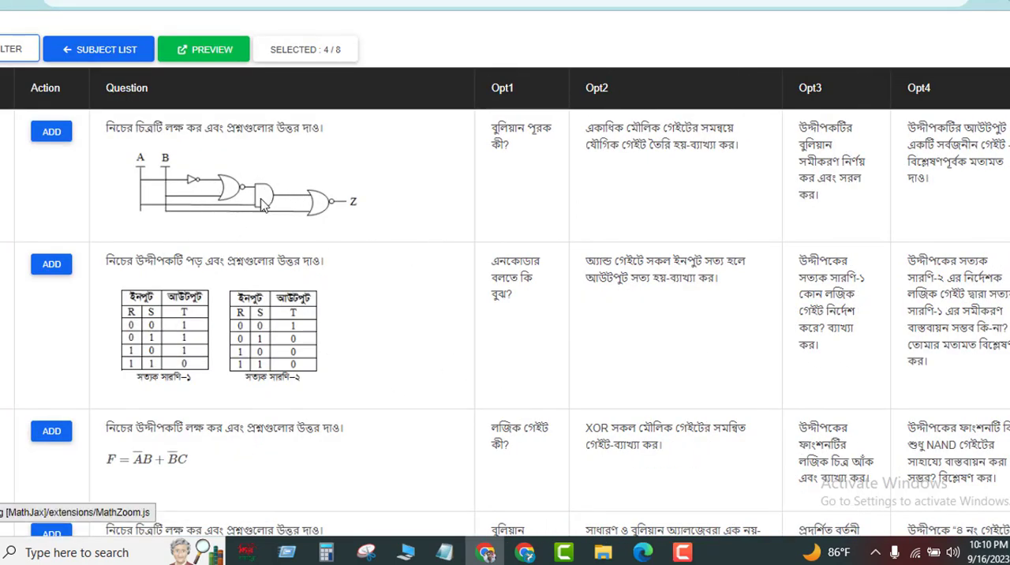
{"action": "scroll", "coordinate": [284, 360], "scroll_direction": "down", "scroll_amount": 1}
{"action": "scroll", "coordinate": [284, 360], "scroll_direction": "down", "scroll_amount": 1}
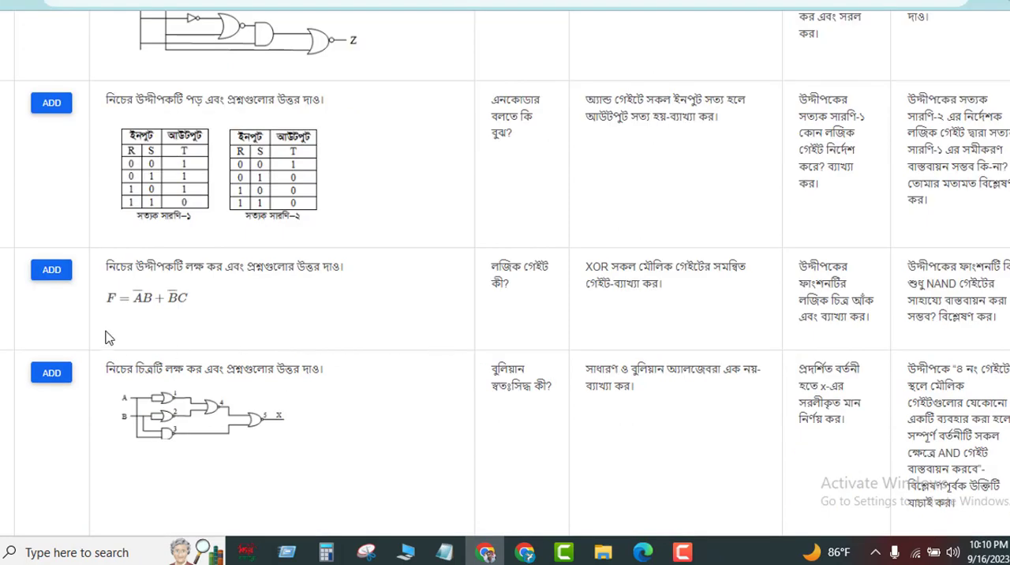
{"action": "scroll", "coordinate": [248, 418], "scroll_direction": "down", "scroll_amount": 1}
{"action": "scroll", "coordinate": [247, 422], "scroll_direction": "down", "scroll_amount": 2}
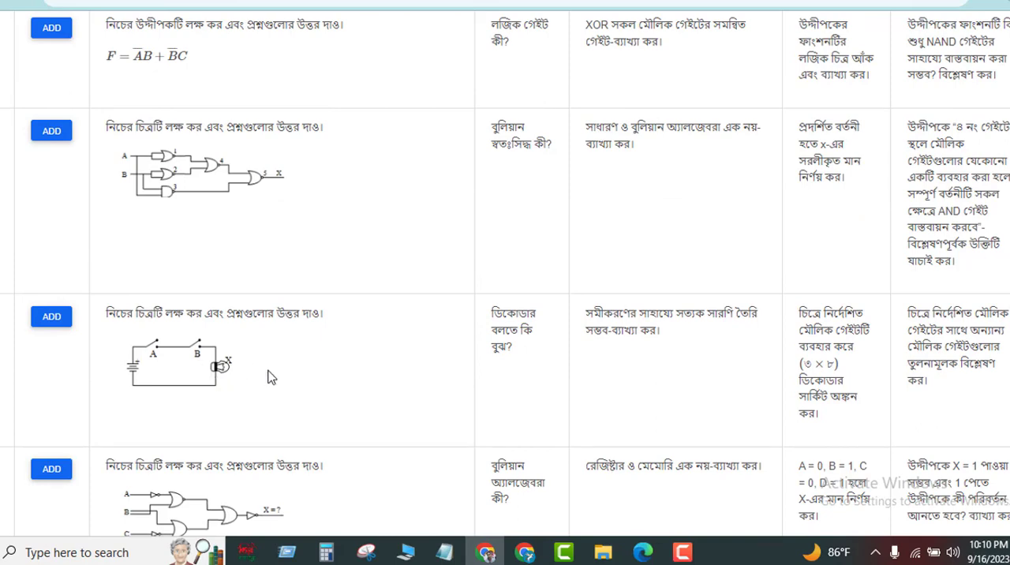
{"action": "scroll", "coordinate": [254, 394], "scroll_direction": "down", "scroll_amount": 5}
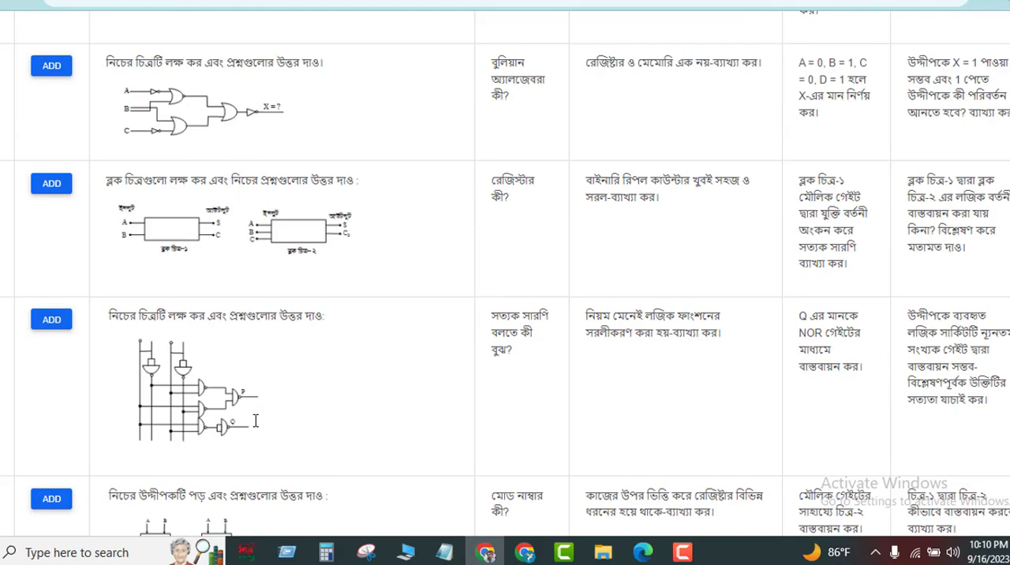
{"action": "scroll", "coordinate": [305, 348], "scroll_direction": "down", "scroll_amount": 4}
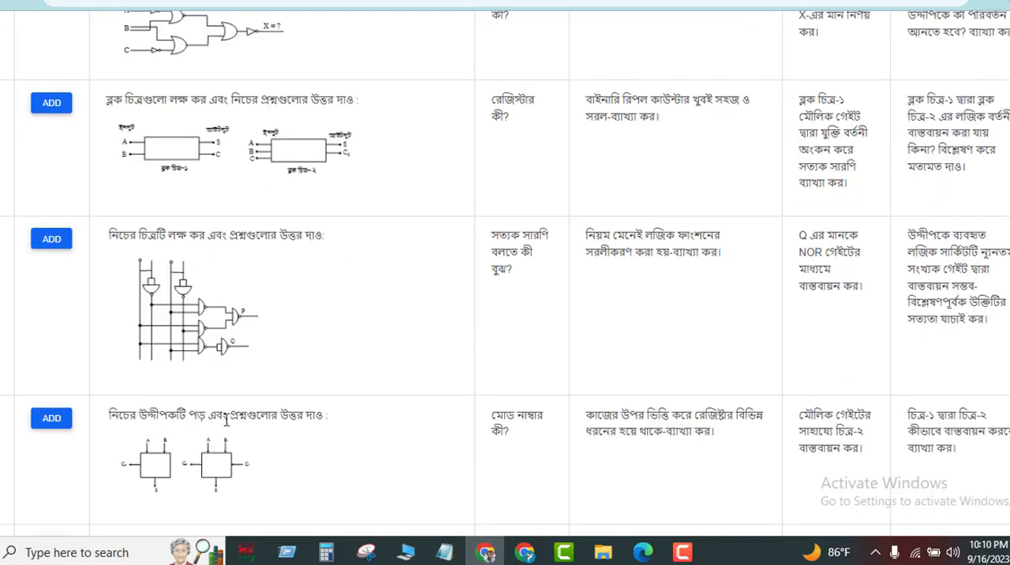
{"action": "scroll", "coordinate": [309, 403], "scroll_direction": "down", "scroll_amount": 2}
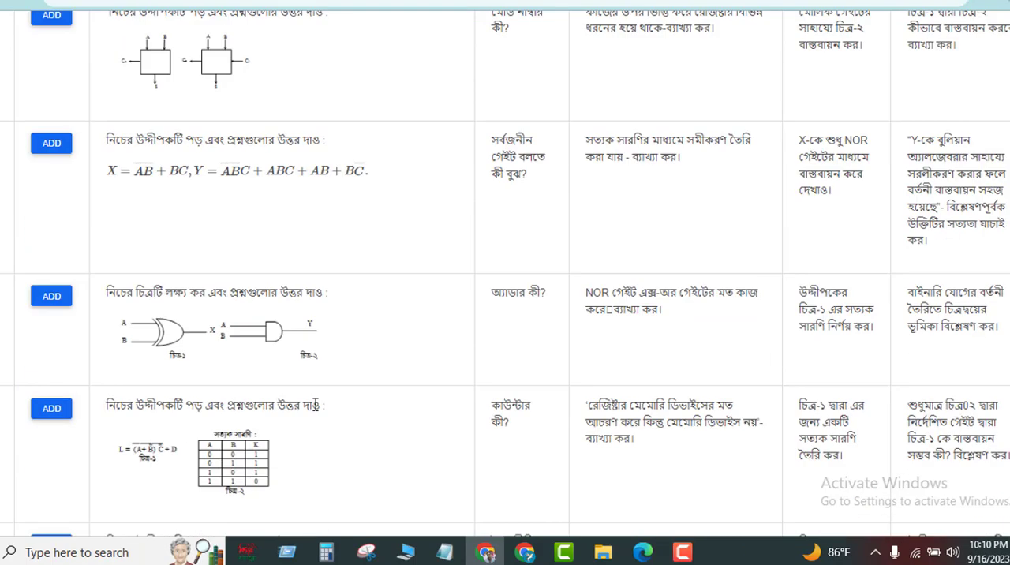
{"action": "scroll", "coordinate": [314, 403], "scroll_direction": "up", "scroll_amount": 6}
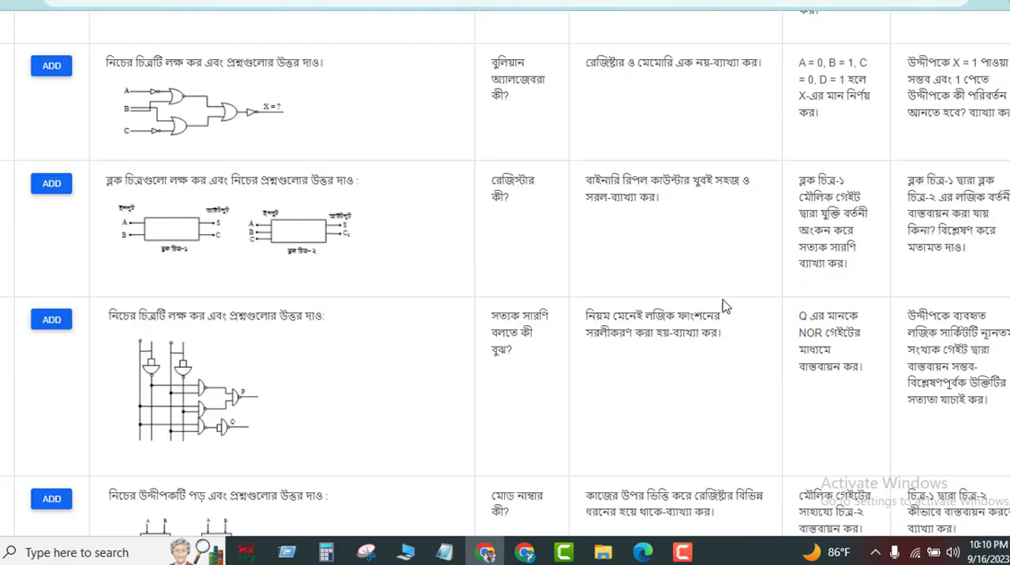
{"action": "scroll", "coordinate": [411, 341], "scroll_direction": "up", "scroll_amount": 6}
{"action": "scroll", "coordinate": [410, 340], "scroll_direction": "up", "scroll_amount": 3}
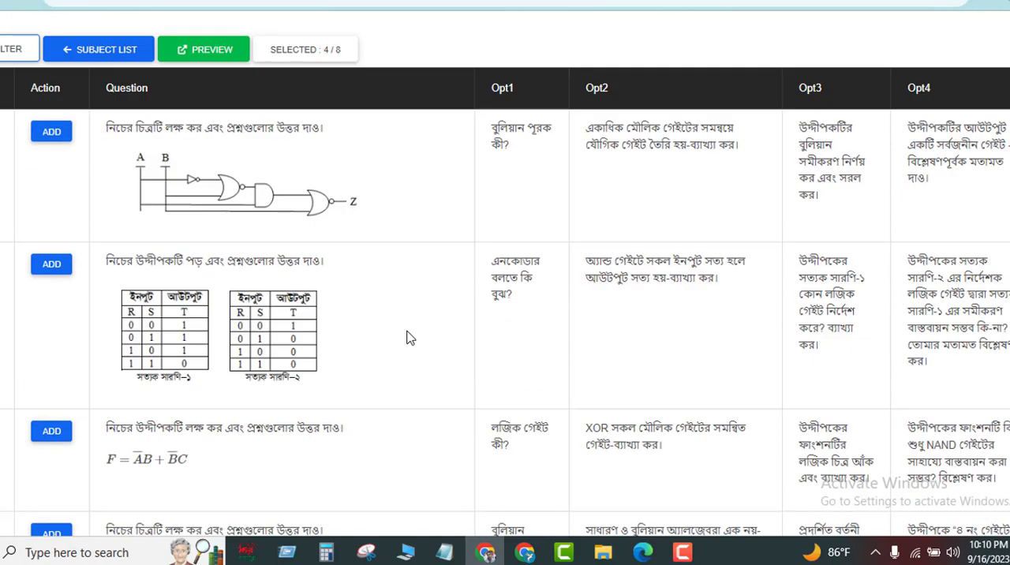
Add the Digital Device question with two block diagrams and sub-question "রেজিস্টার কী?".
{"action": "scroll", "coordinate": [408, 338], "scroll_direction": "down", "scroll_amount": 9}
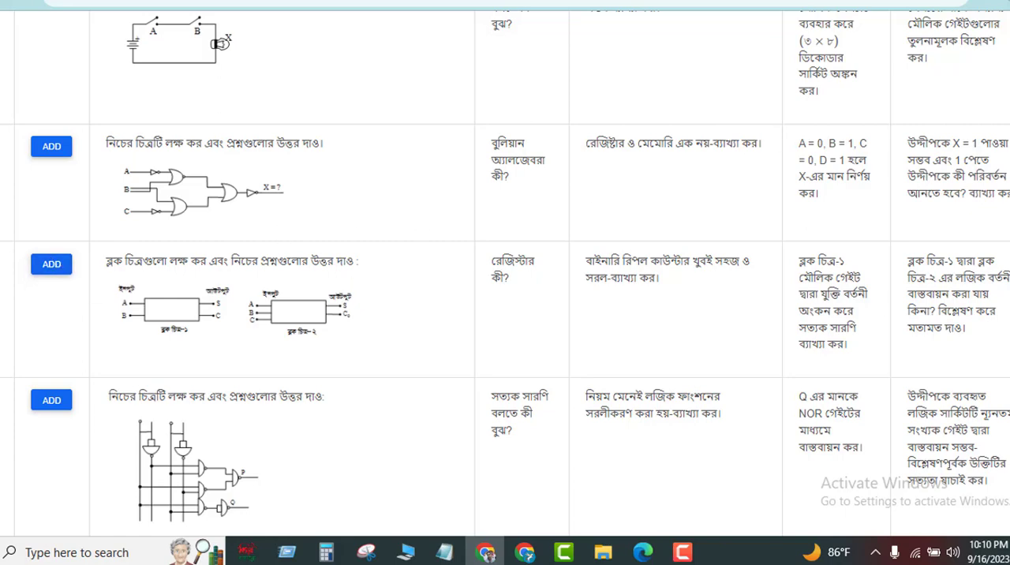
{"action": "left_click", "coordinate": [51, 264]}
{"action": "scroll", "coordinate": [343, 318], "scroll_direction": "up", "scroll_amount": 10}
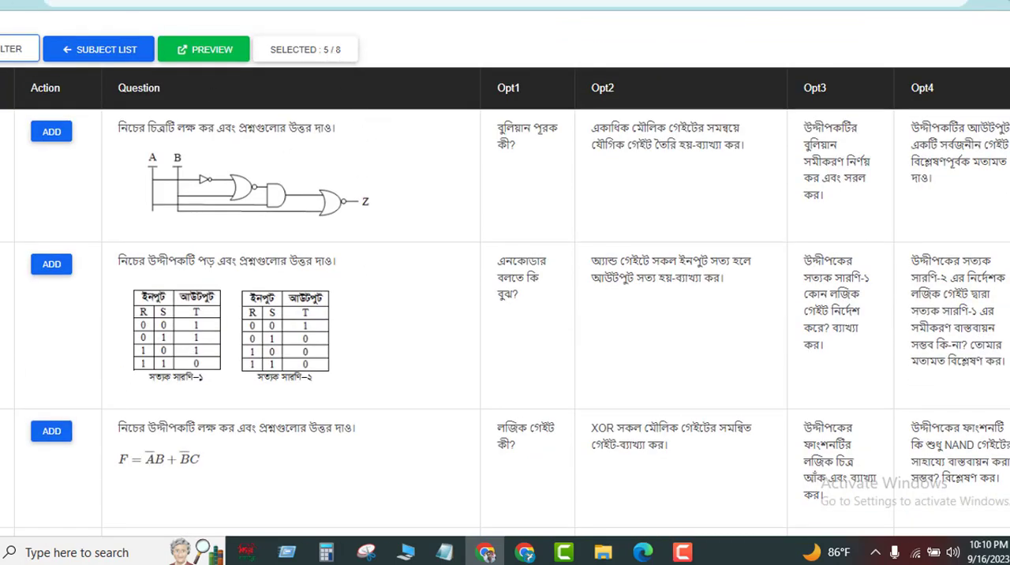
Open the fourth chapter, on web design and HTML, and add the simple-website question with sub-question "সার্চ ইঞ্জিন কী?".
{"action": "key", "text": "alt+Left"}
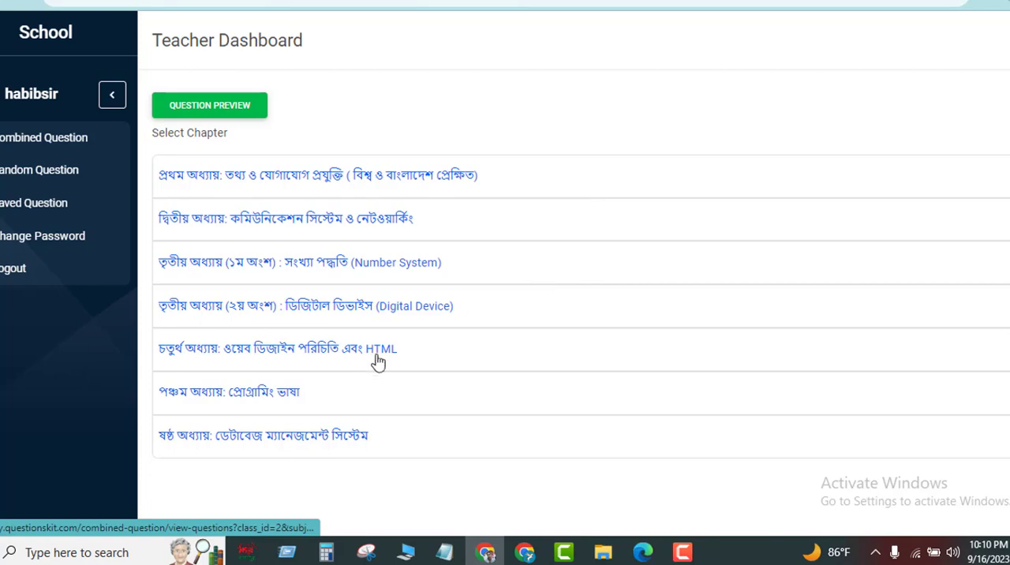
{"action": "left_click", "coordinate": [329, 357]}
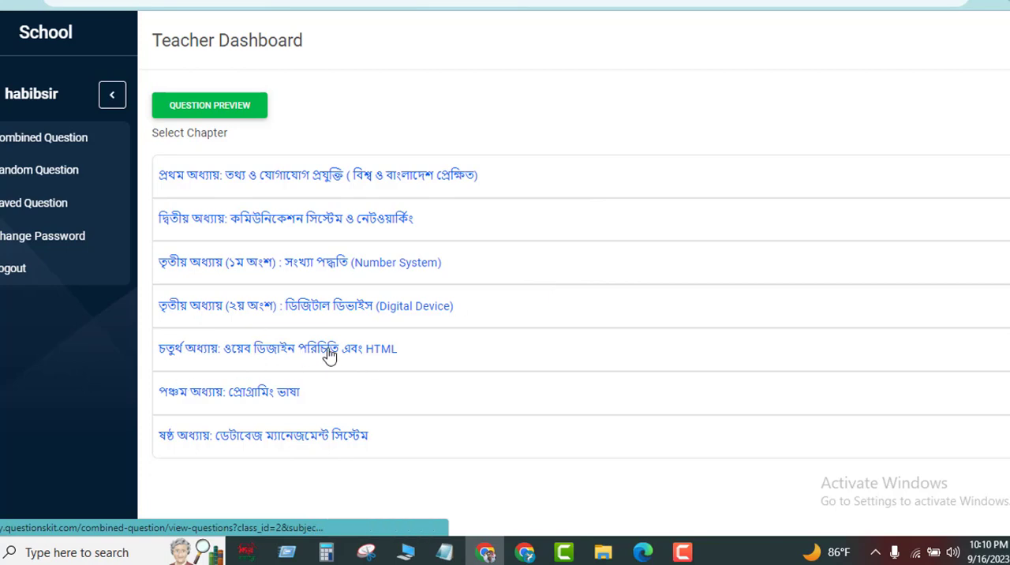
{"action": "scroll", "coordinate": [357, 368], "scroll_direction": "down", "scroll_amount": 3}
{"action": "scroll", "coordinate": [357, 368], "scroll_direction": "down", "scroll_amount": 2}
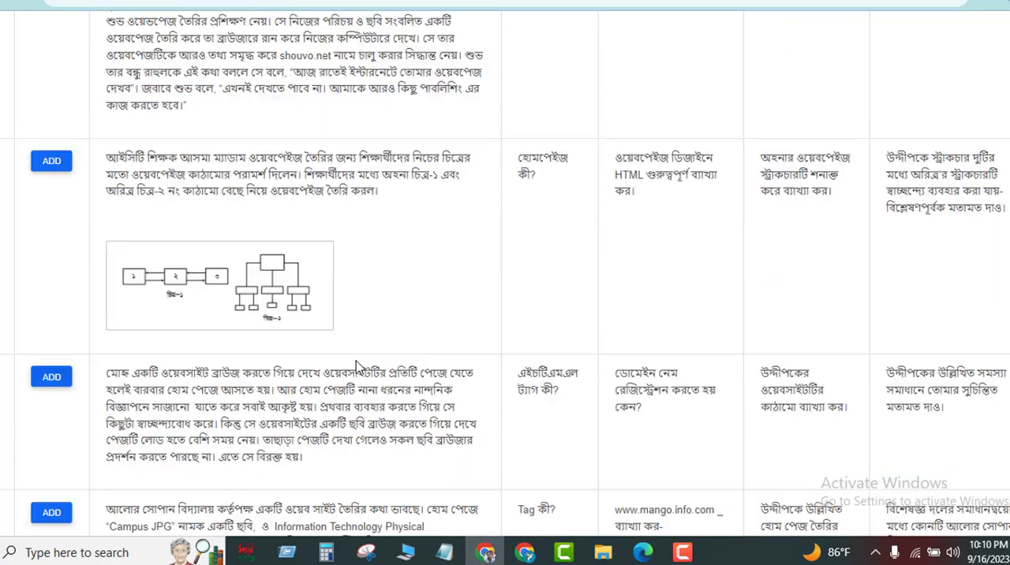
{"action": "scroll", "coordinate": [343, 353], "scroll_direction": "down", "scroll_amount": 2}
{"action": "scroll", "coordinate": [343, 353], "scroll_direction": "down", "scroll_amount": 9}
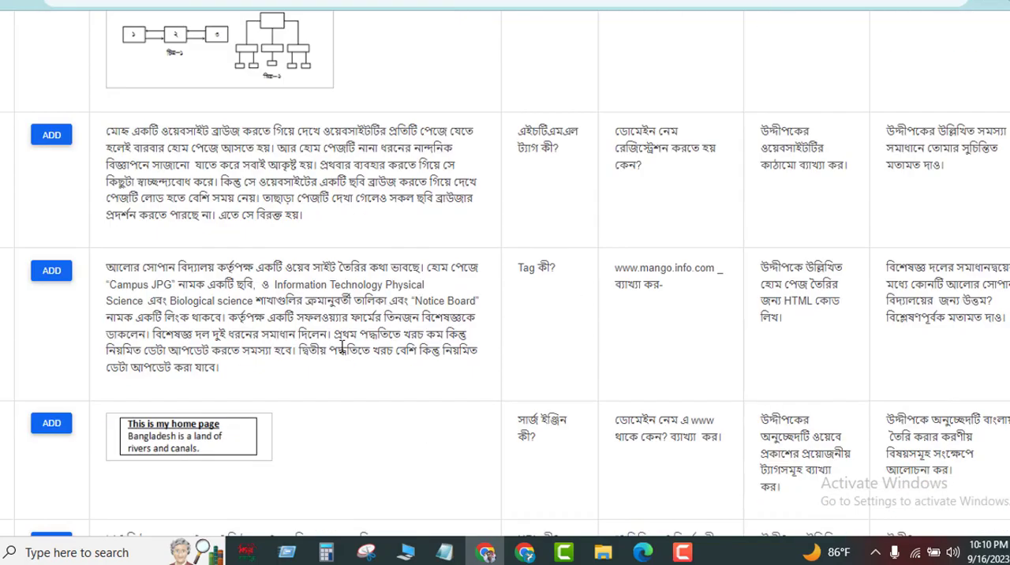
{"action": "scroll", "coordinate": [280, 272], "scroll_direction": "down", "scroll_amount": 4}
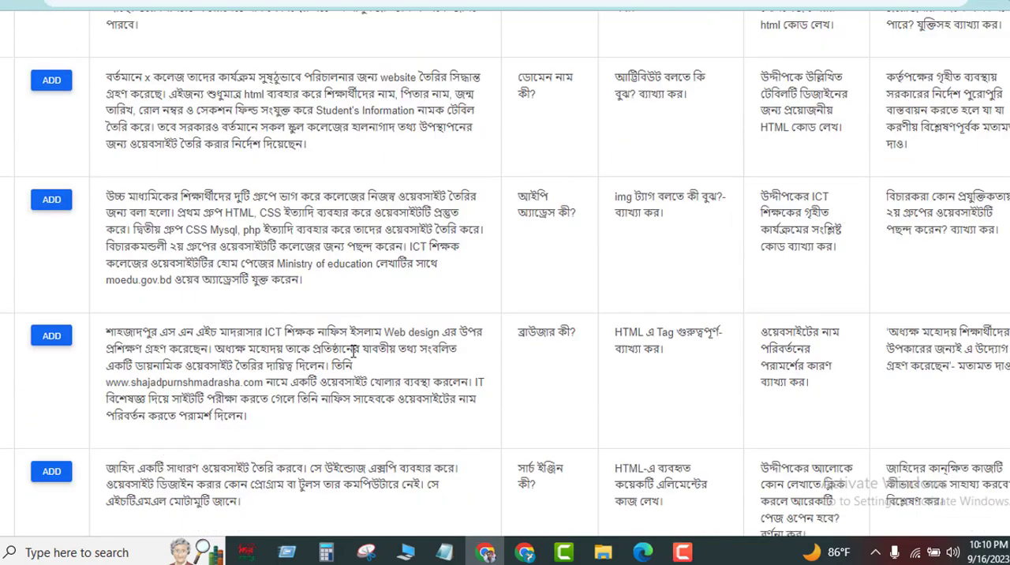
{"action": "left_click", "coordinate": [51, 309]}
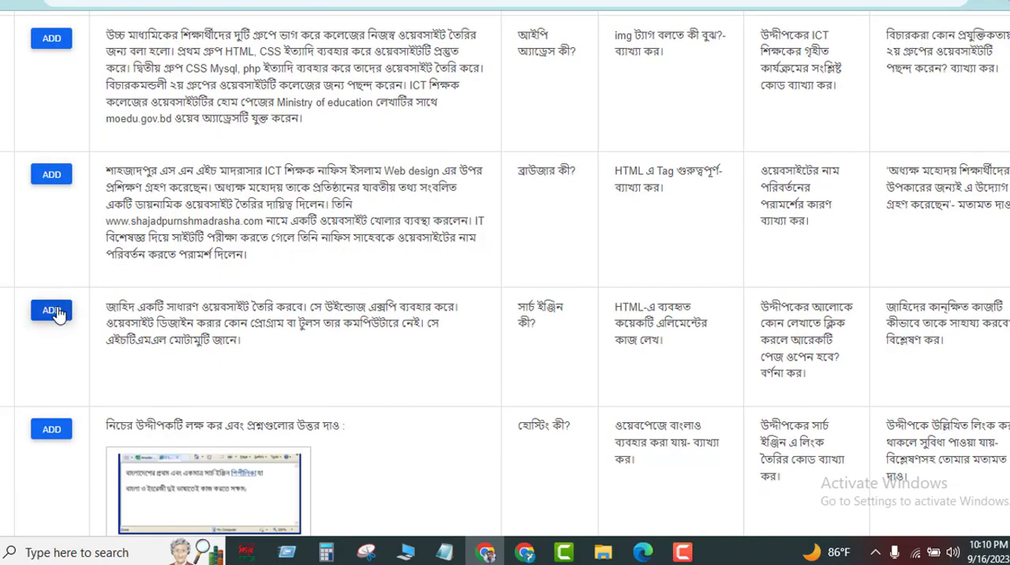
Browse further HTML questions and add the one with the Compulsory/Optional subject table and sub-question "ওয়েবসাইট কী?".
{"action": "scroll", "coordinate": [316, 331], "scroll_direction": "down", "scroll_amount": 5}
{"action": "scroll", "coordinate": [317, 327], "scroll_direction": "up", "scroll_amount": 11}
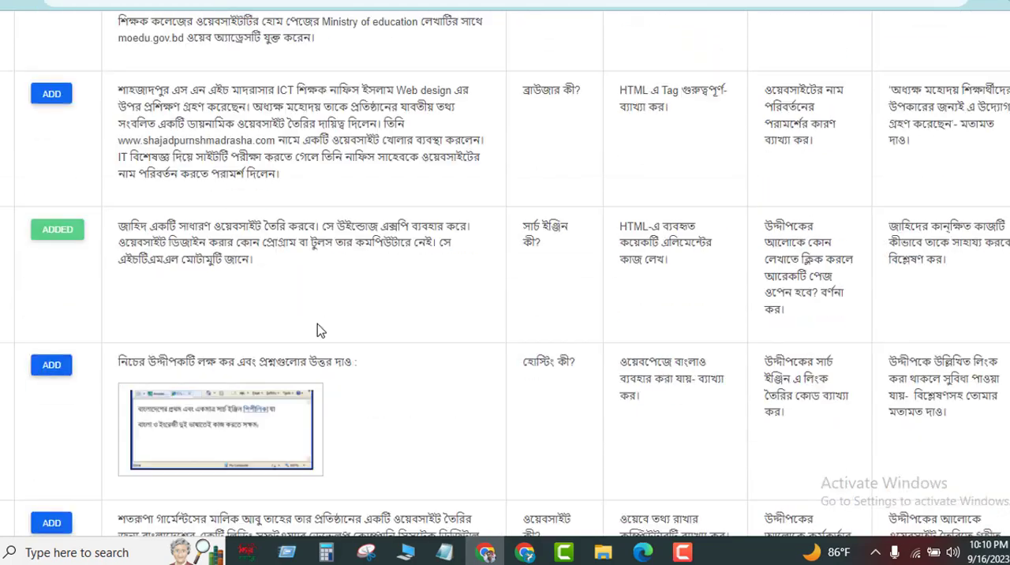
{"action": "scroll", "coordinate": [319, 326], "scroll_direction": "down", "scroll_amount": 14}
{"action": "scroll", "coordinate": [320, 326], "scroll_direction": "down", "scroll_amount": 3}
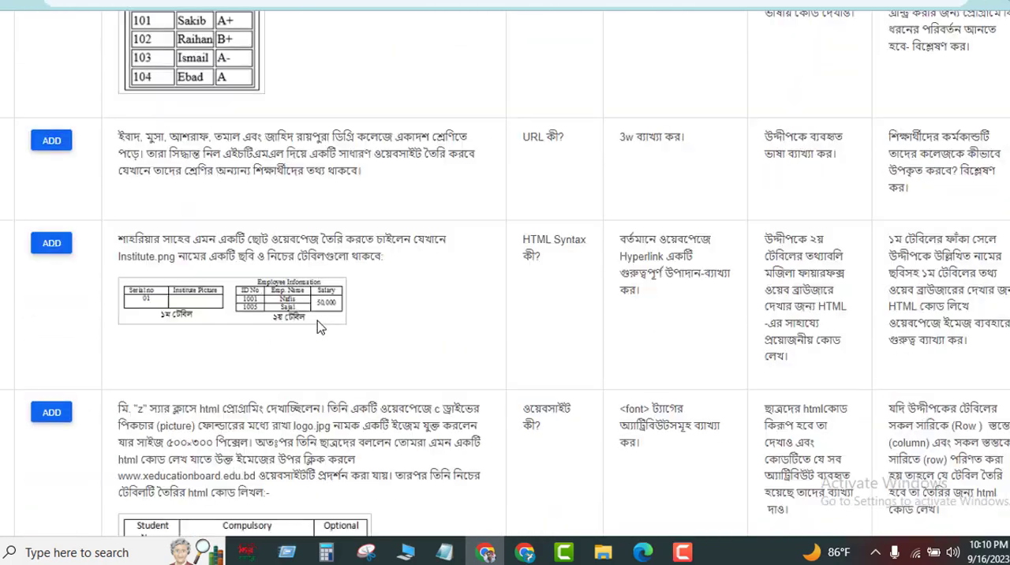
{"action": "scroll", "coordinate": [320, 327], "scroll_direction": "down", "scroll_amount": 3}
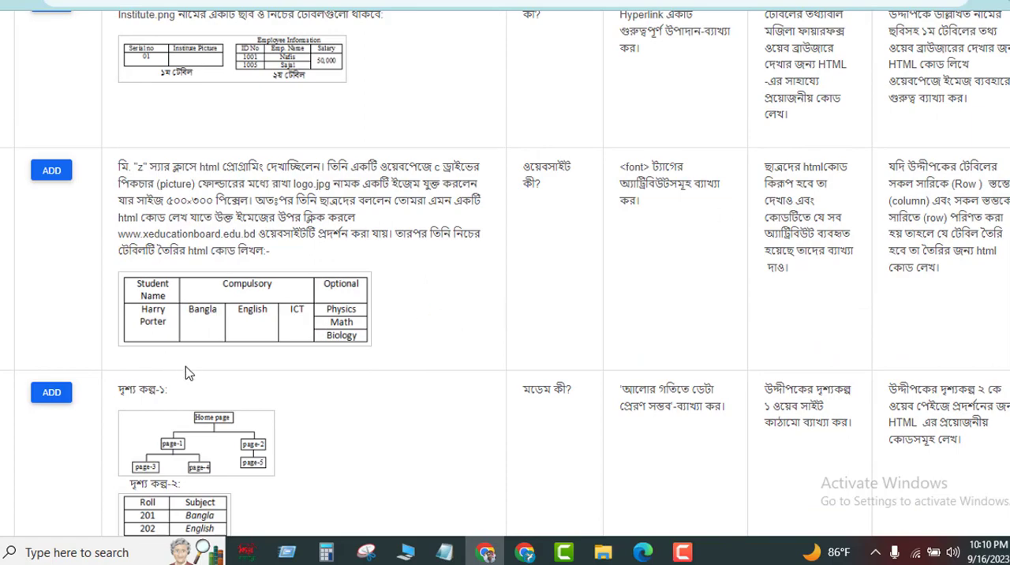
{"action": "scroll", "coordinate": [189, 373], "scroll_direction": "down", "scroll_amount": 3}
{"action": "scroll", "coordinate": [207, 251], "scroll_direction": "up", "scroll_amount": 3}
{"action": "scroll", "coordinate": [160, 186], "scroll_direction": "up", "scroll_amount": 2}
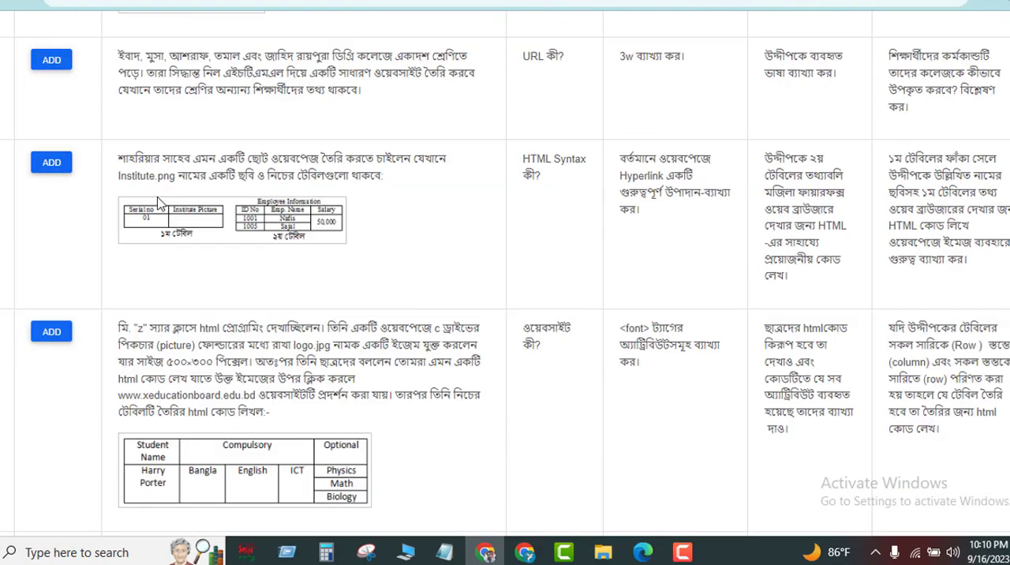
{"action": "left_click", "coordinate": [51, 331]}
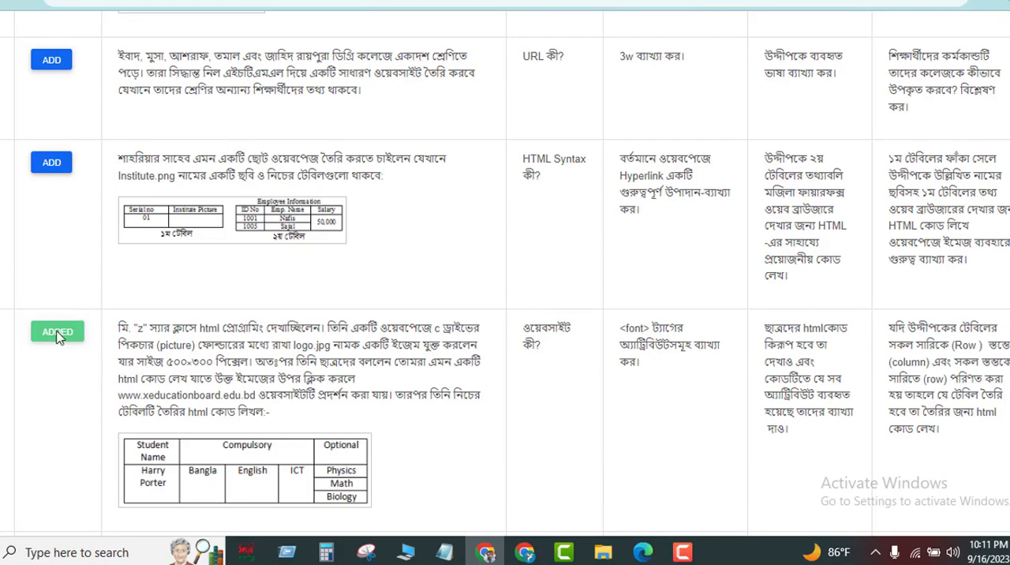
Return to the chapter list and open the fifth chapter, "প্রোগ্রামিং ভাষা".
{"action": "scroll", "coordinate": [146, 324], "scroll_direction": "down", "scroll_amount": 1}
{"action": "scroll", "coordinate": [308, 334], "scroll_direction": "up", "scroll_amount": 15}
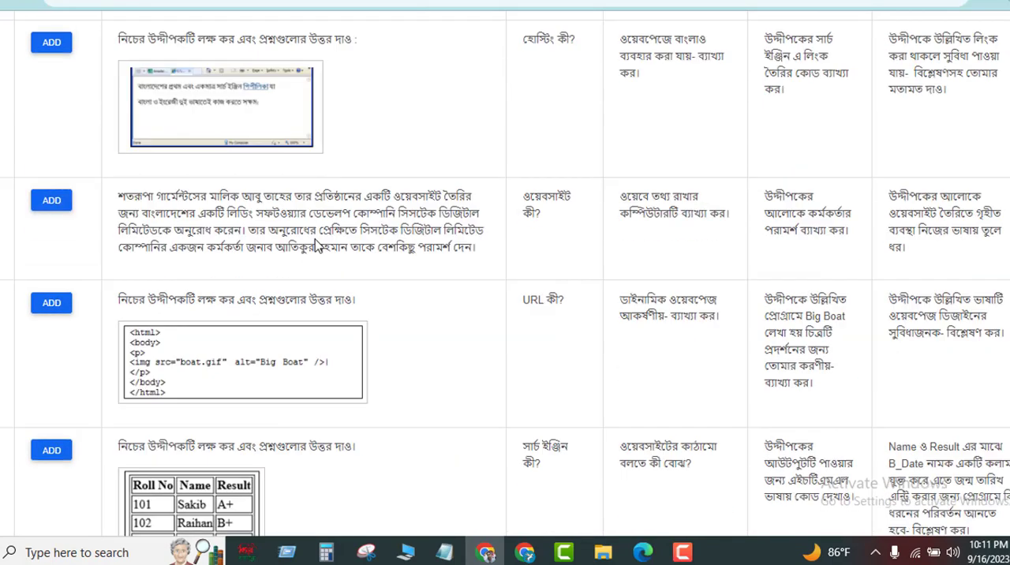
{"action": "scroll", "coordinate": [235, 249], "scroll_direction": "up", "scroll_amount": 14}
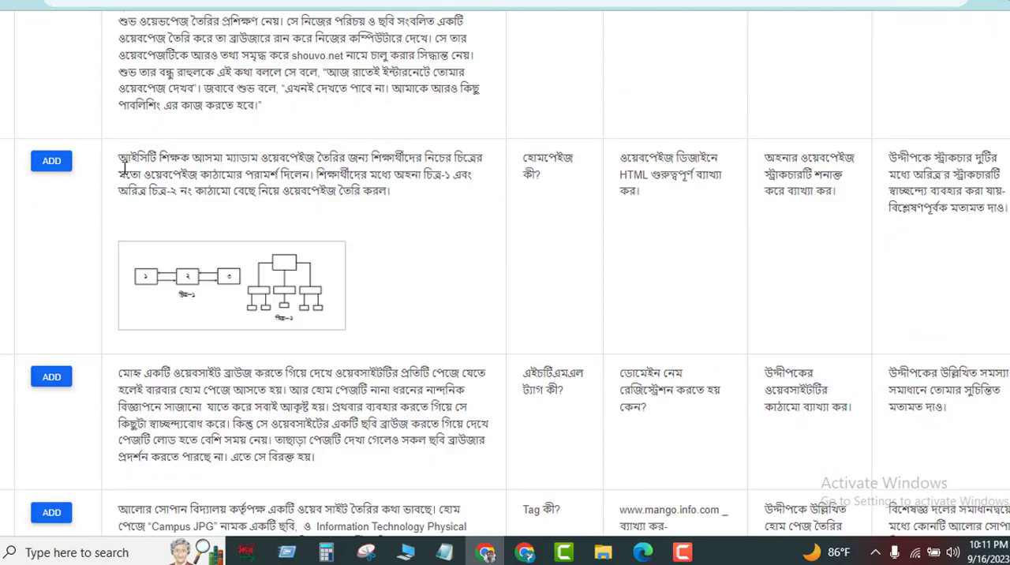
{"action": "left_click", "coordinate": [2, 3]}
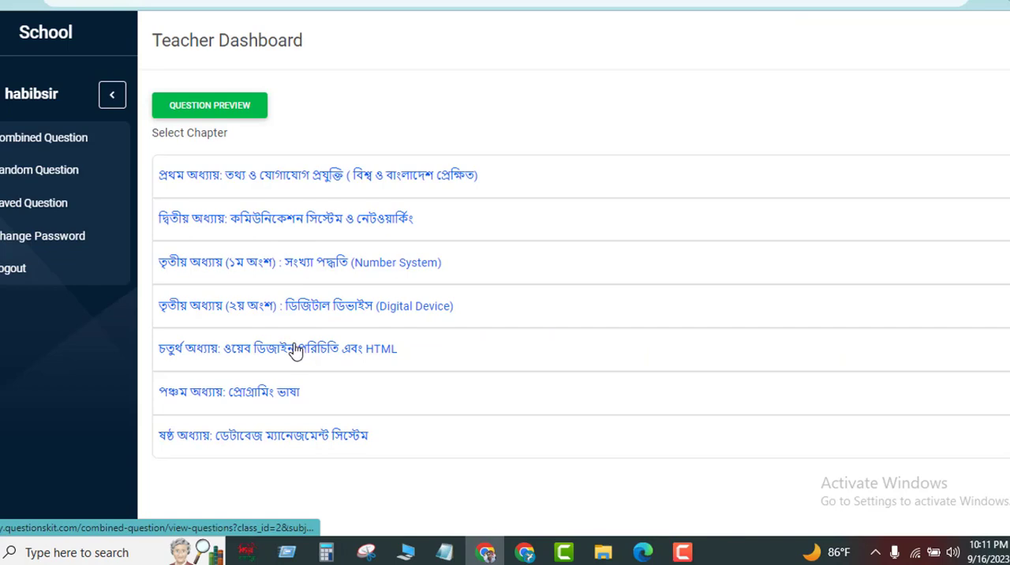
{"action": "left_click", "coordinate": [256, 391]}
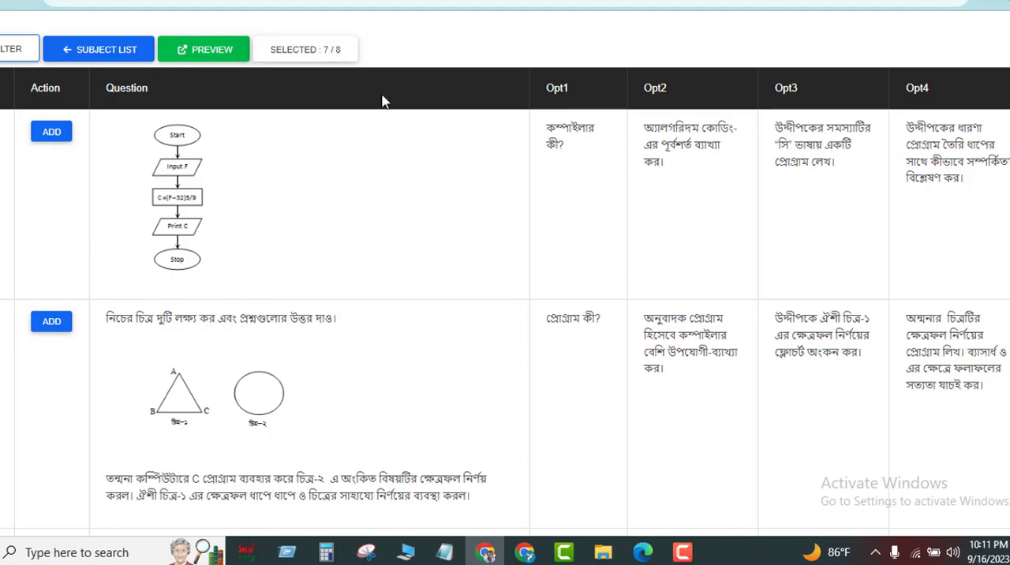
Browse the programming language questions and add the series question 2²+4²+6²+…+80² with sub-question "অনুবাদক প্রোগ্রাম কী?".
{"action": "scroll", "coordinate": [500, 381], "scroll_direction": "down", "scroll_amount": 6}
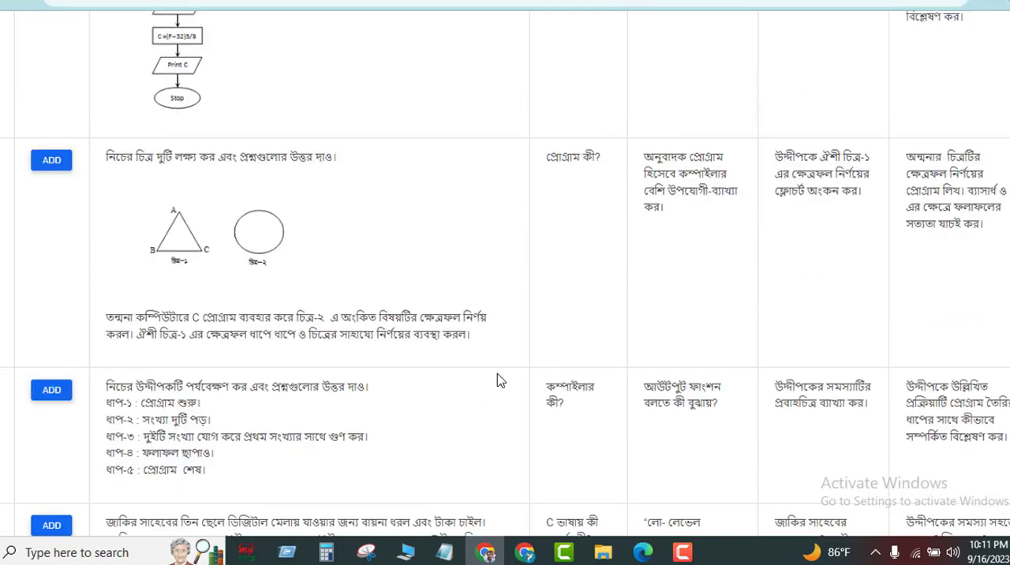
{"action": "scroll", "coordinate": [291, 338], "scroll_direction": "down", "scroll_amount": 2}
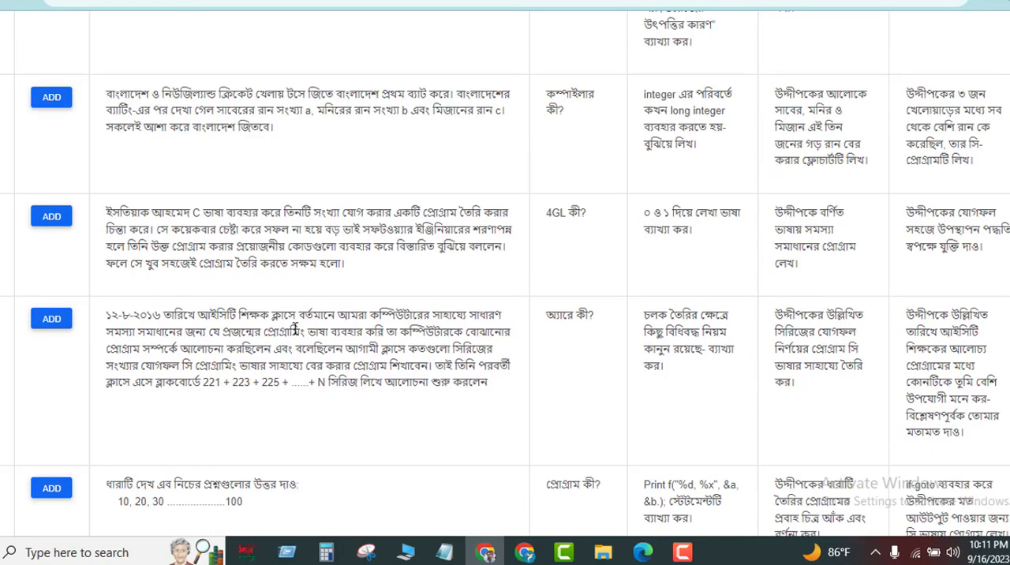
{"action": "scroll", "coordinate": [495, 314], "scroll_direction": "down", "scroll_amount": 2}
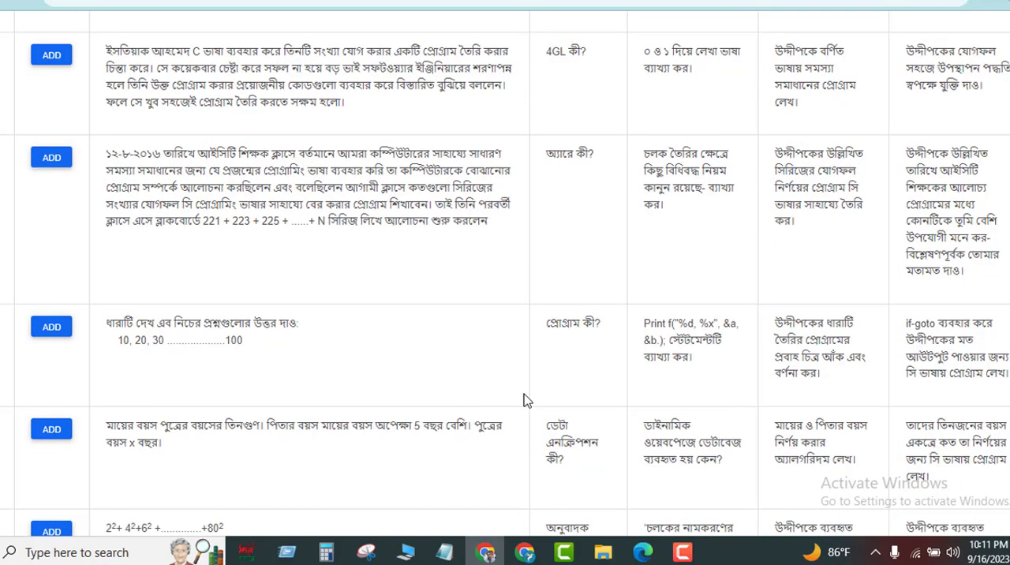
{"action": "scroll", "coordinate": [527, 401], "scroll_direction": "down", "scroll_amount": 2}
{"action": "scroll", "coordinate": [425, 387], "scroll_direction": "down", "scroll_amount": 2}
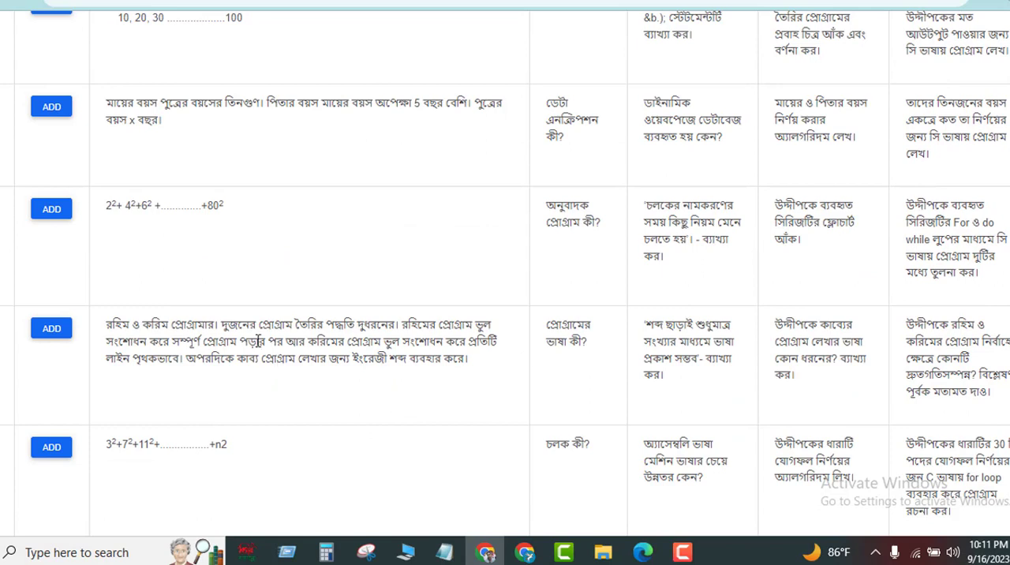
{"action": "left_click", "coordinate": [50, 209]}
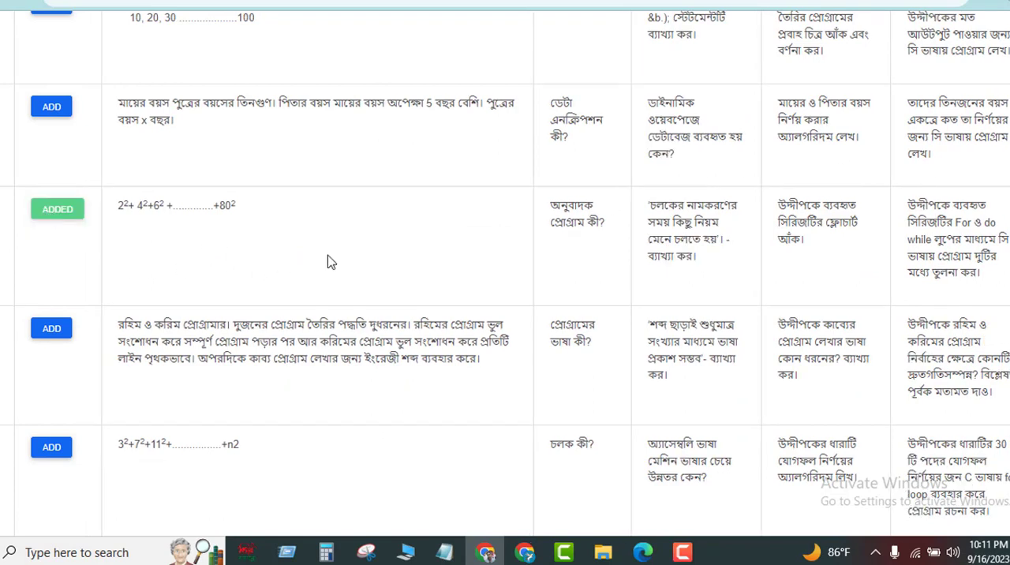
Open the preview of the selected questions and tighten the spacing around question 01's sub-questions in the editor.
{"action": "scroll", "coordinate": [329, 262], "scroll_direction": "up", "scroll_amount": 10}
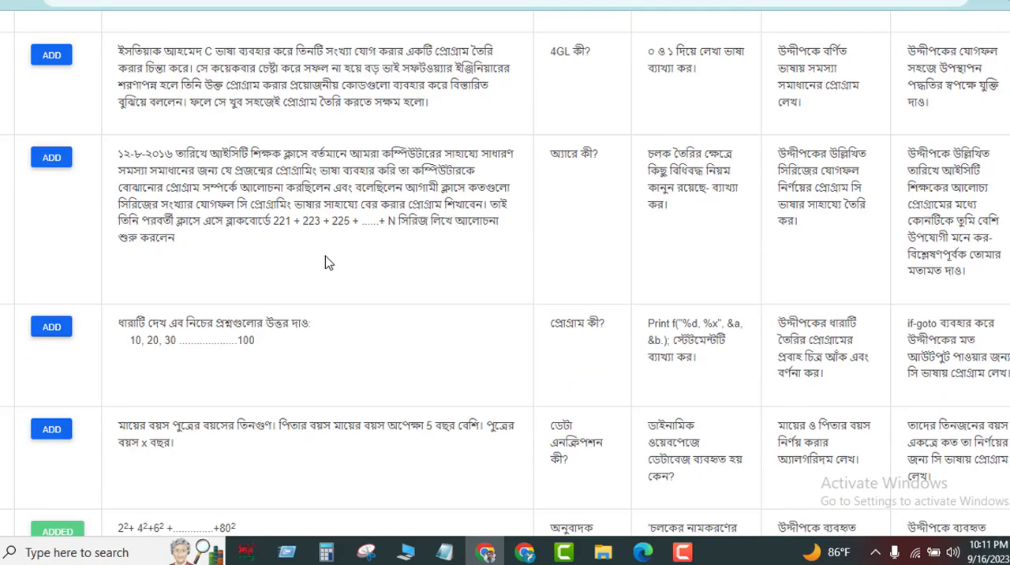
{"action": "scroll", "coordinate": [329, 257], "scroll_direction": "up", "scroll_amount": 1}
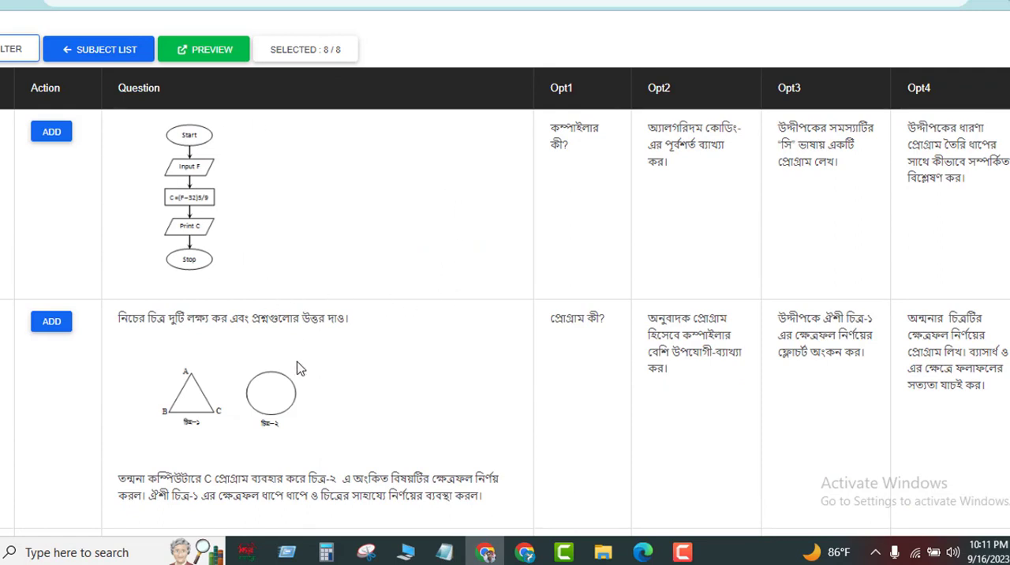
{"action": "left_click", "coordinate": [211, 50]}
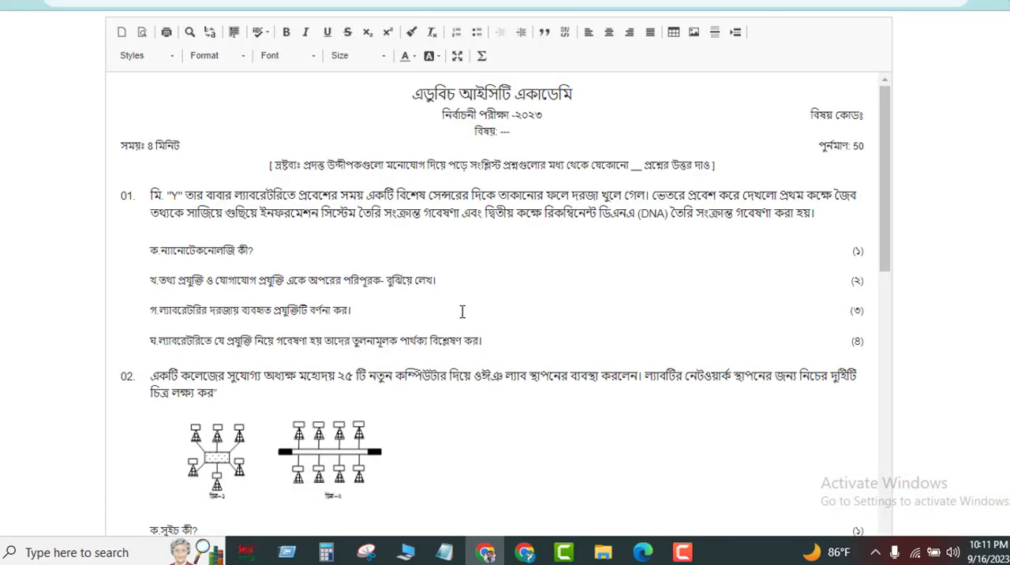
{"action": "left_click", "coordinate": [160, 257]}
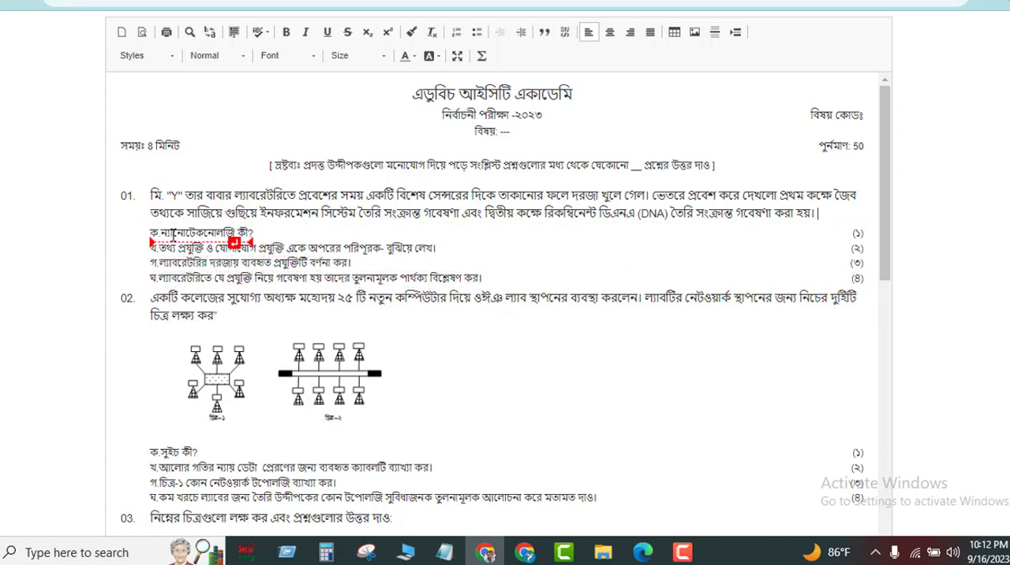
{"action": "left_click_drag", "start_coordinate": [172, 232], "coordinate": [239, 232]}
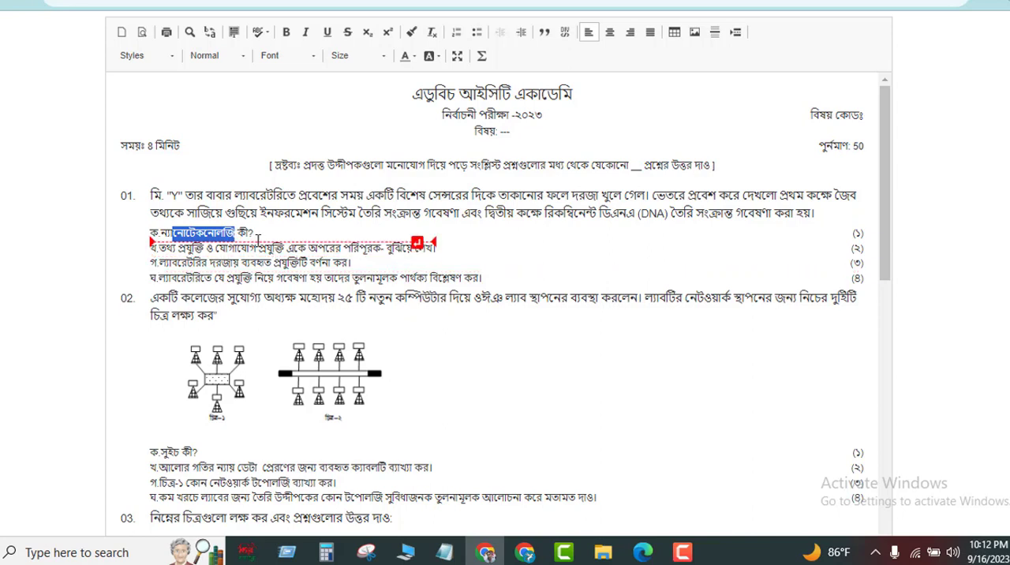
{"action": "left_click_drag", "start_coordinate": [237, 237], "coordinate": [182, 232]}
{"action": "left_click", "coordinate": [194, 253]}
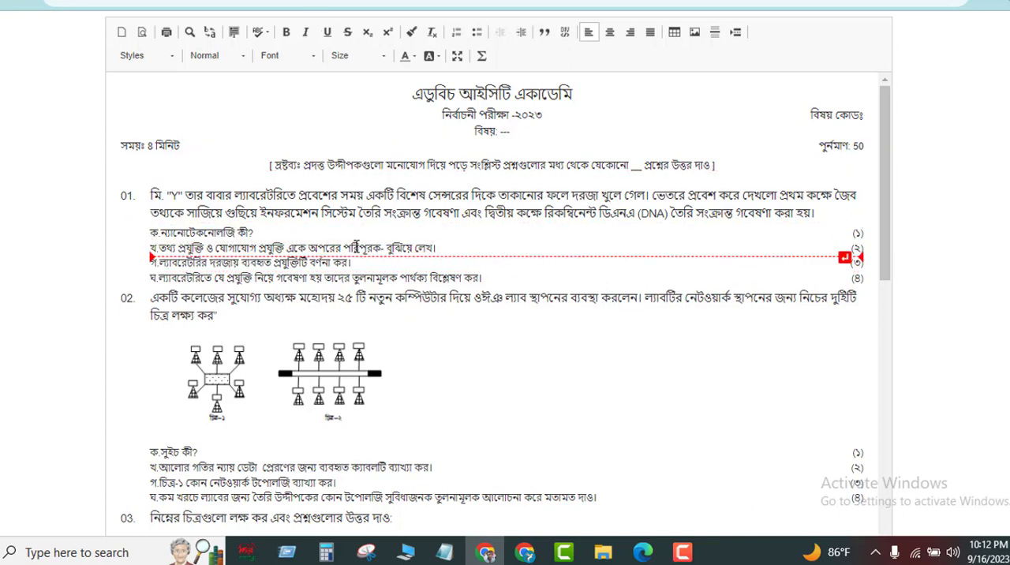
Replace the subject placeholder in the question paper header with "তথ্য ও যোগাযোগ প্রযুক্তি".
{"action": "double_click", "coordinate": [503, 132]}
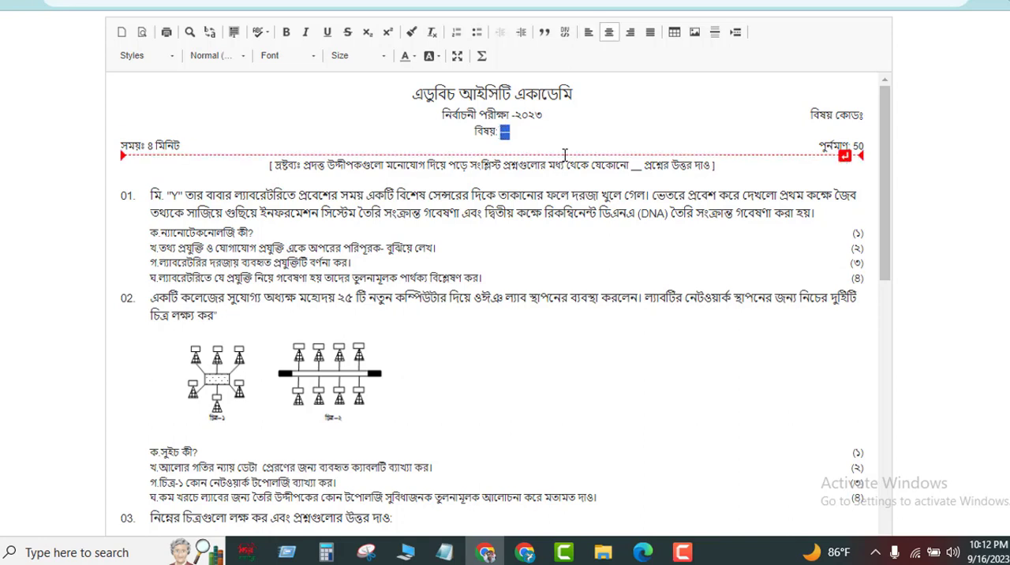
{"action": "type", "text": "তথ্য"}
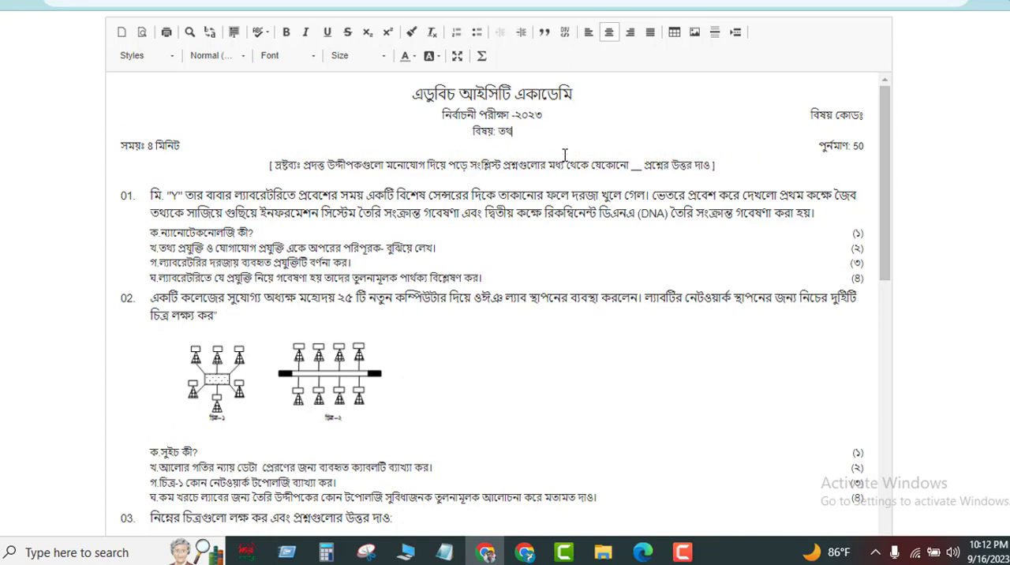
{"action": "type", "text": " ও যোগাযো"}
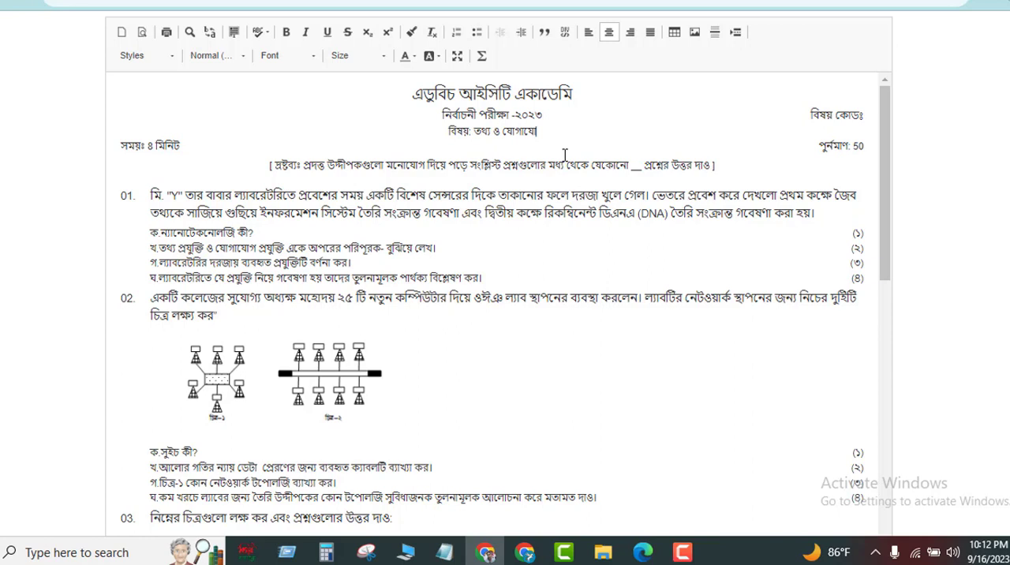
{"action": "type", "text": "গ"}
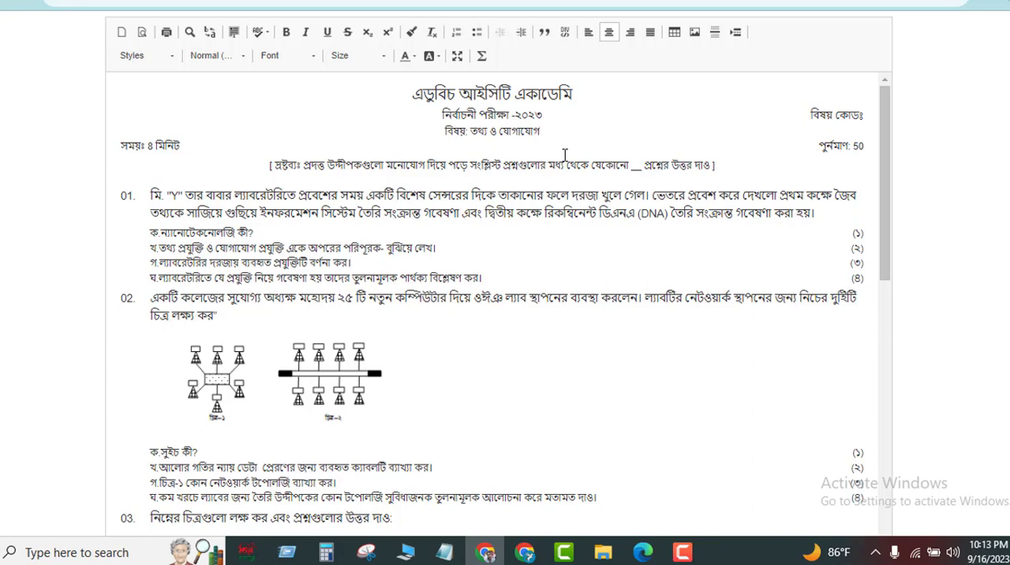
{"action": "type", "text": " প্র"}
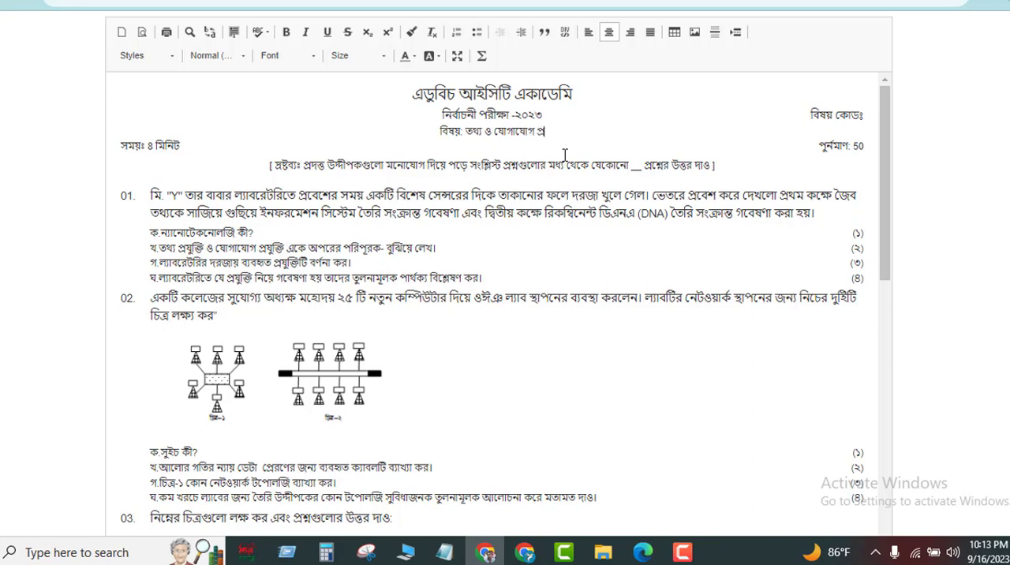
{"action": "type", "text": "যুক্তি"}
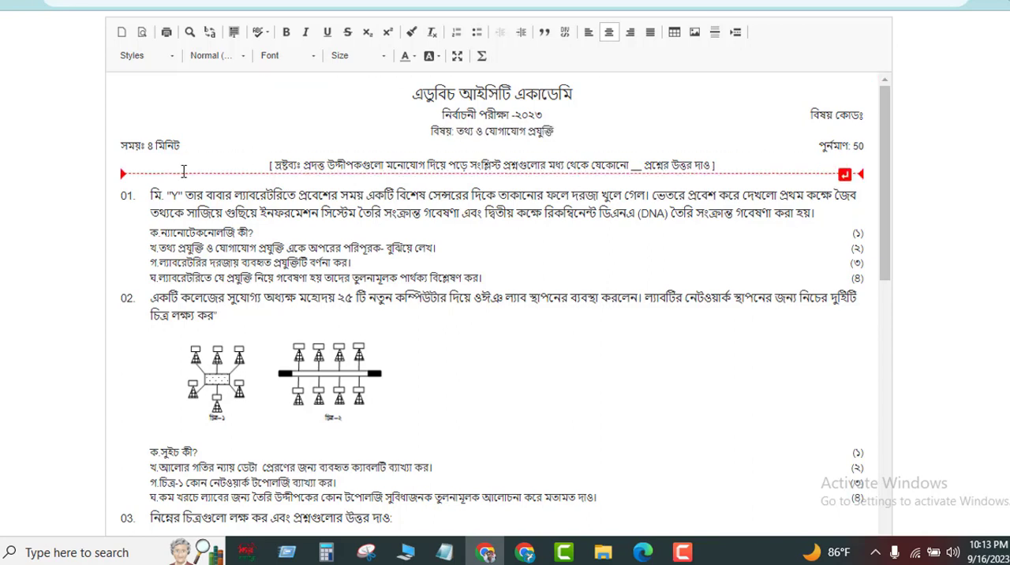
Set the exam time in the header to ২.৩০ and the full marks to ৫০.
{"action": "double_click", "coordinate": [151, 145]}
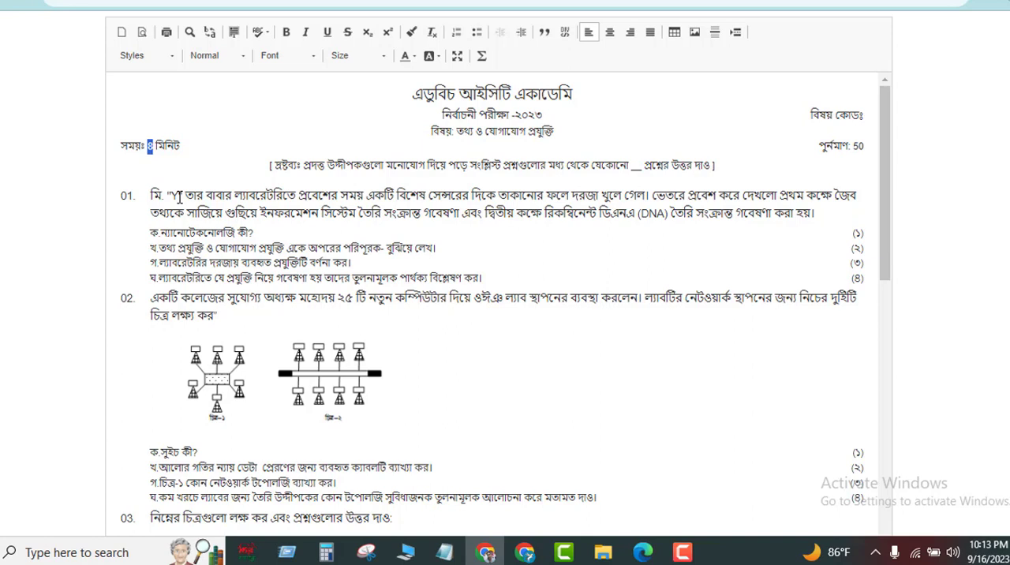
{"action": "type", "text": "২.৩০"}
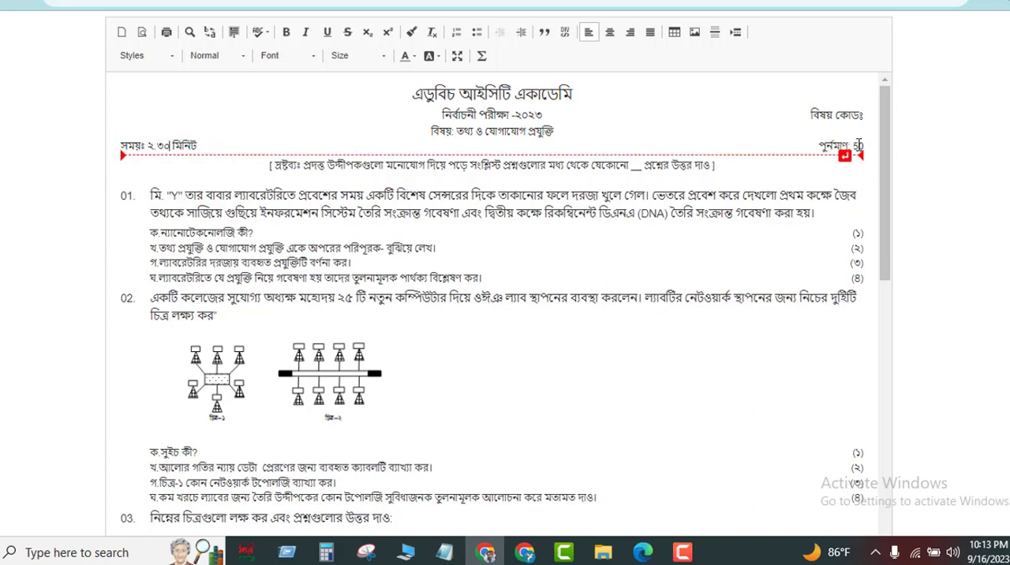
{"action": "left_click_drag", "start_coordinate": [853, 145], "coordinate": [863, 145]}
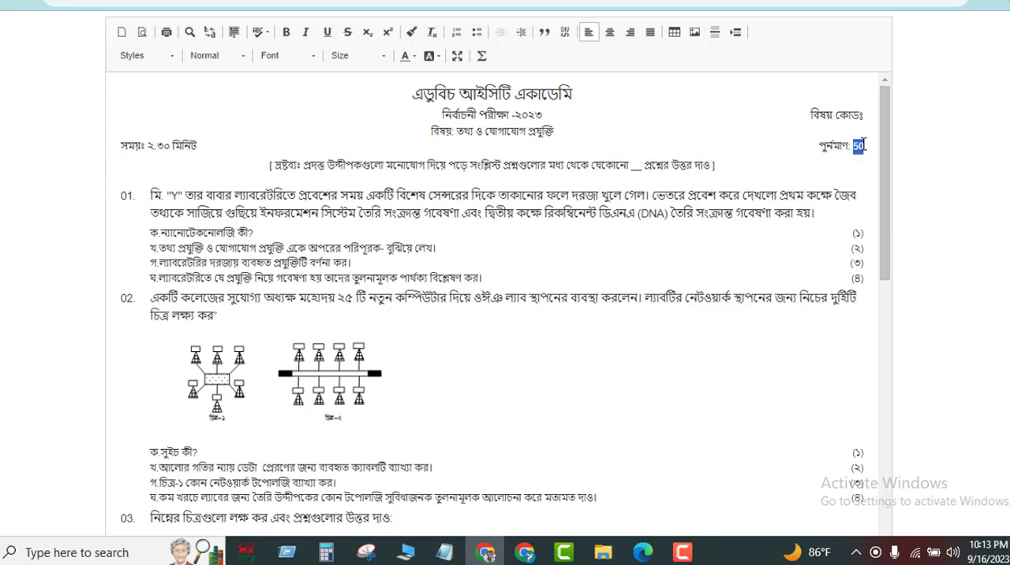
{"action": "type", "text": "৫০"}
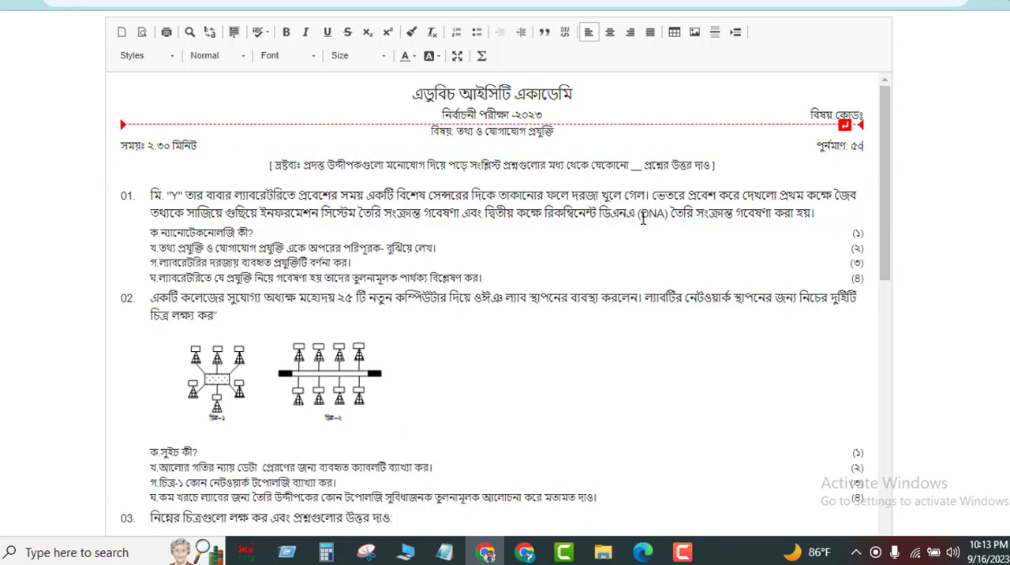
Examine the layout of both pages of the question paper in the print preview, then return to the editor without saving.
{"action": "scroll", "coordinate": [343, 363], "scroll_direction": "down", "scroll_amount": 12}
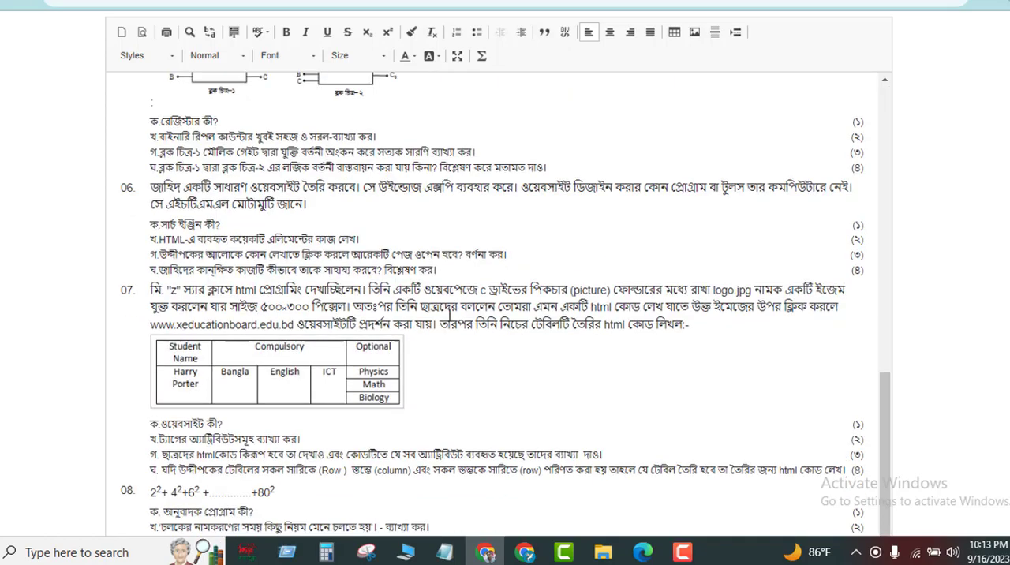
{"action": "scroll", "coordinate": [454, 314], "scroll_direction": "up", "scroll_amount": 8}
{"action": "scroll", "coordinate": [453, 314], "scroll_direction": "up", "scroll_amount": 5}
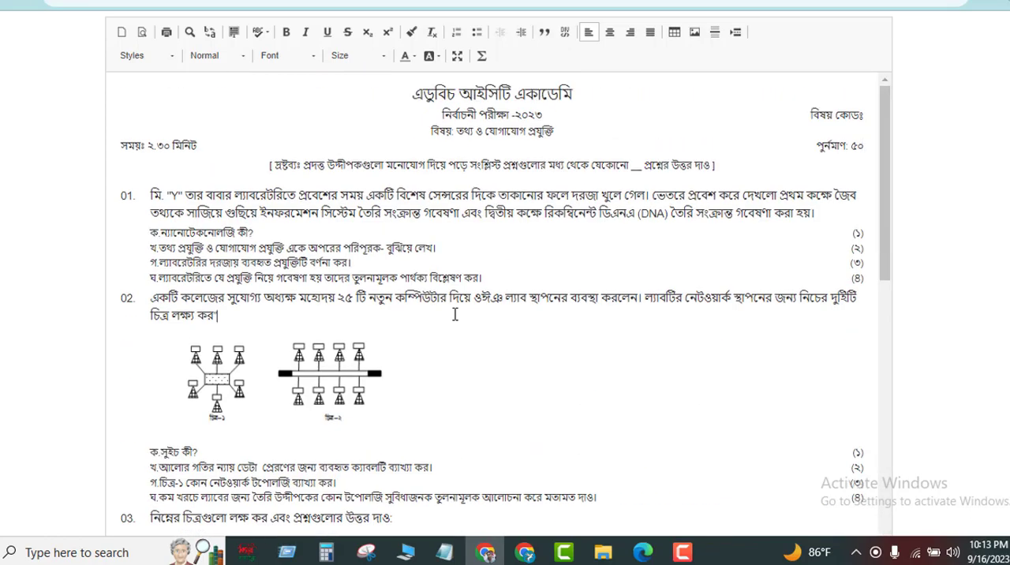
{"action": "key", "text": "ctrl+p"}
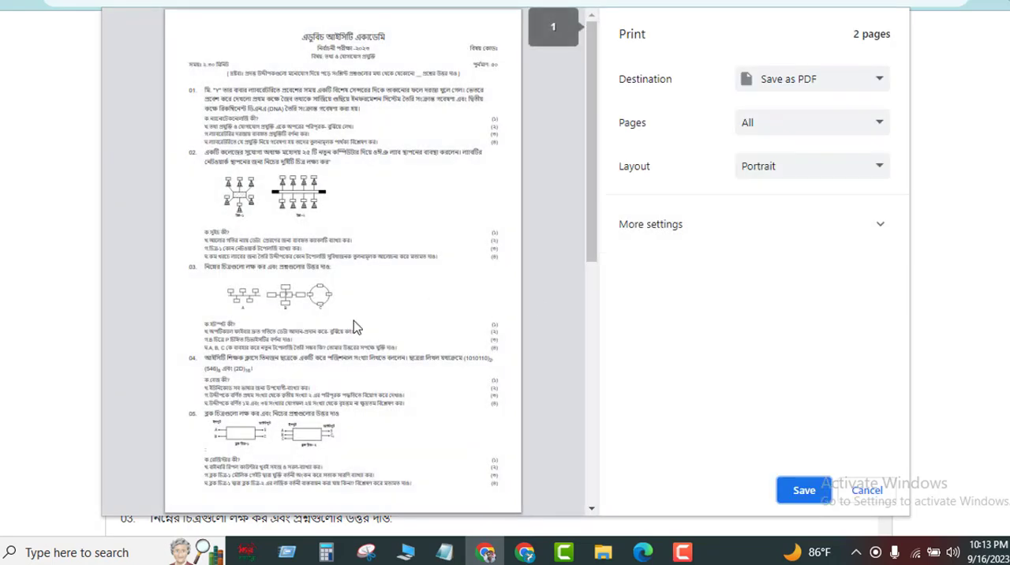
{"action": "scroll", "coordinate": [397, 351], "scroll_direction": "down", "scroll_amount": 5}
{"action": "scroll", "coordinate": [397, 351], "scroll_direction": "up", "scroll_amount": 4}
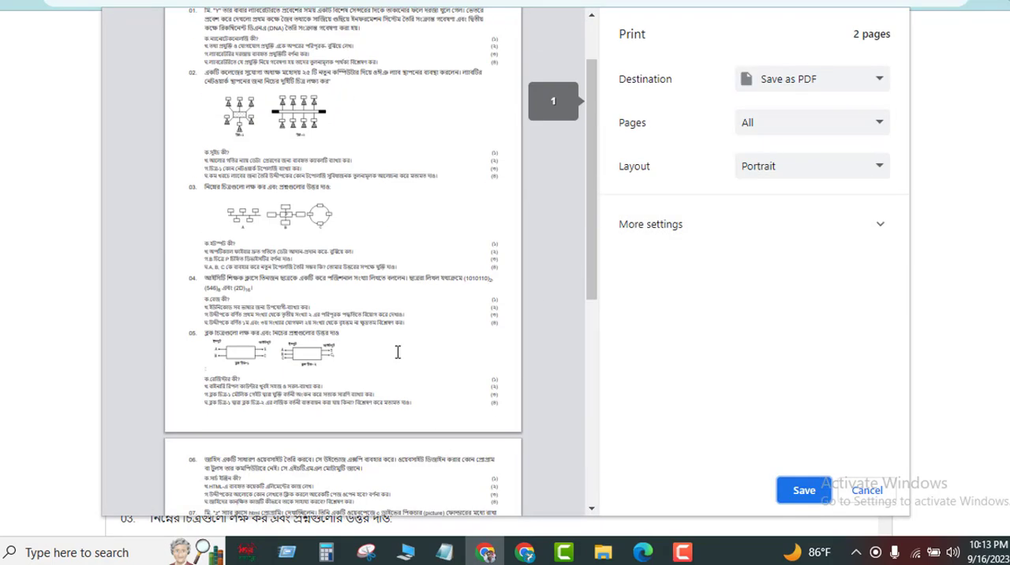
{"action": "scroll", "coordinate": [398, 351], "scroll_direction": "up", "scroll_amount": 1}
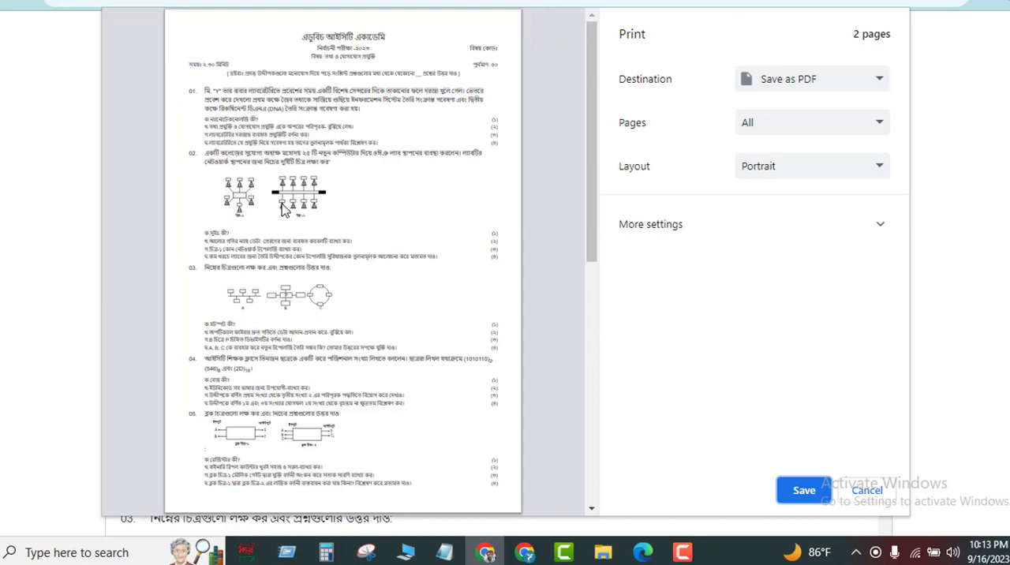
{"action": "scroll", "coordinate": [304, 298], "scroll_direction": "down", "scroll_amount": 5}
{"action": "scroll", "coordinate": [308, 329], "scroll_direction": "down", "scroll_amount": 1}
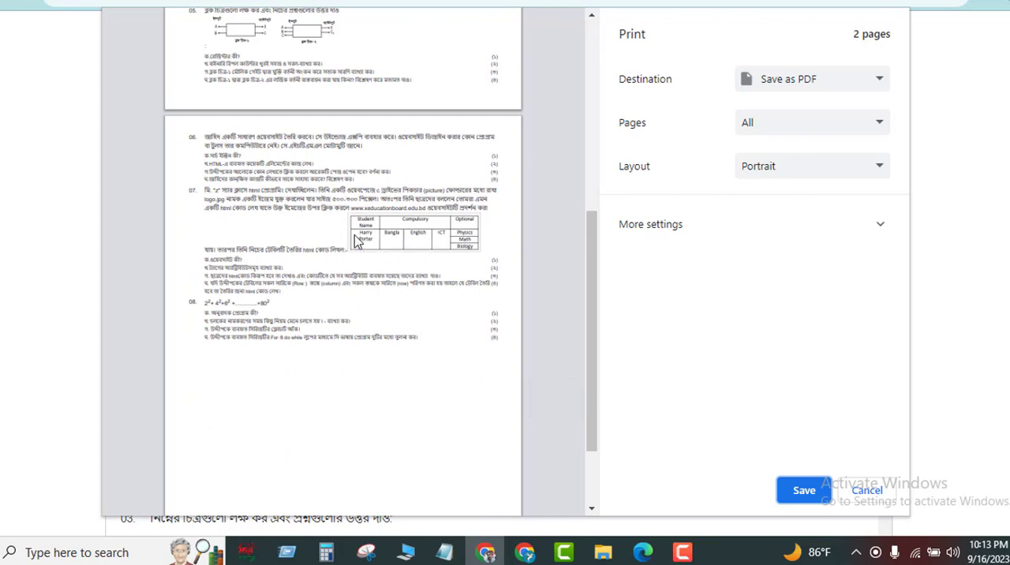
{"action": "left_click", "coordinate": [865, 490]}
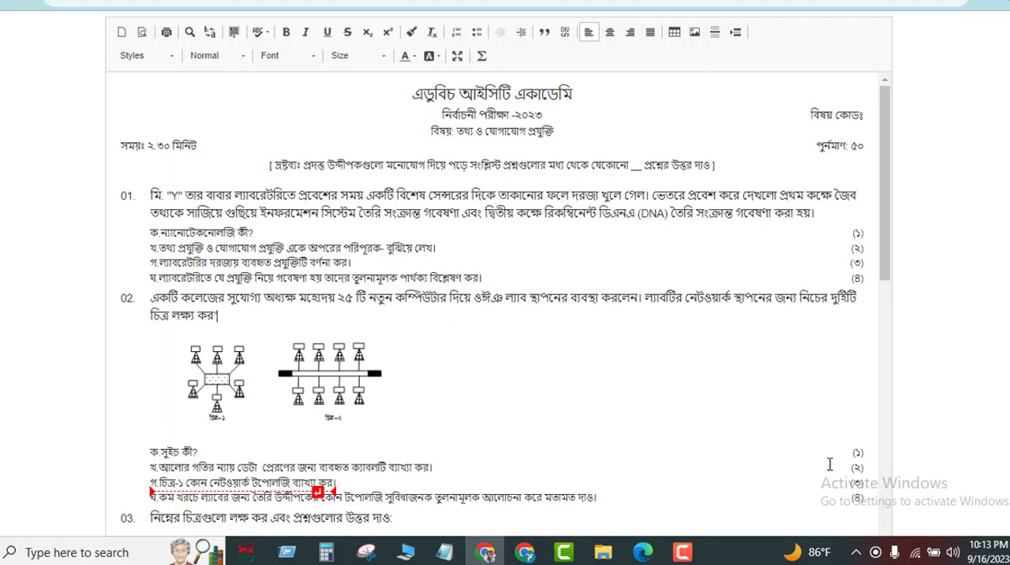
Insert a line break before the Compulsory/Optional table in question 07 and check its placement in the print preview.
{"action": "scroll", "coordinate": [372, 357], "scroll_direction": "down", "scroll_amount": 5}
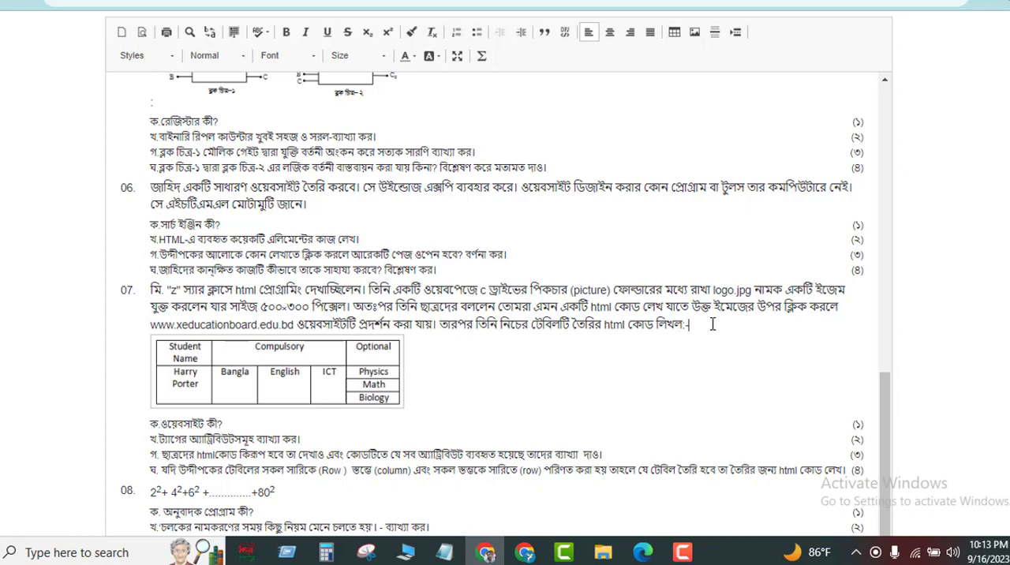
{"action": "key", "text": "Return"}
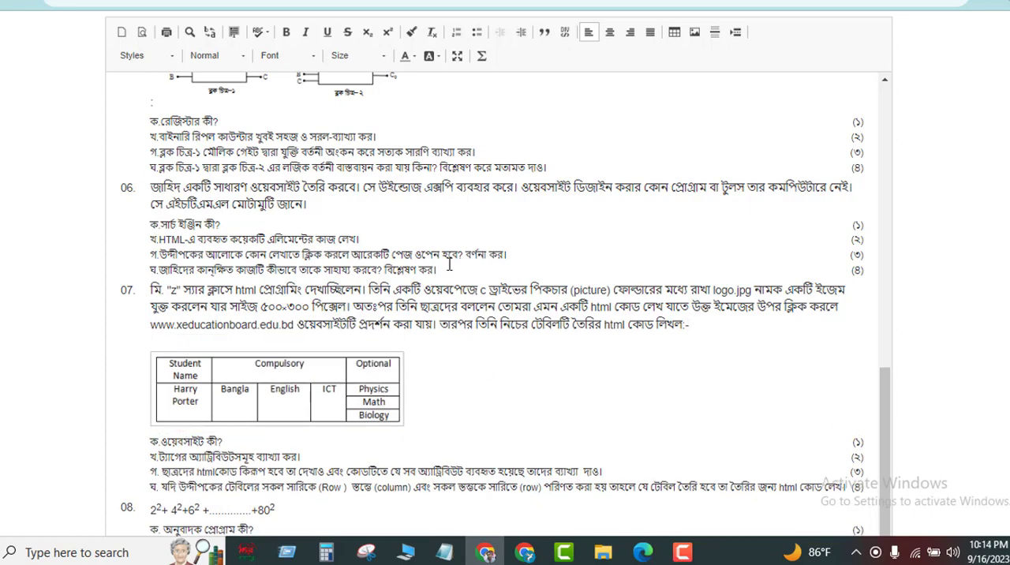
{"action": "key", "text": "ctrl+p"}
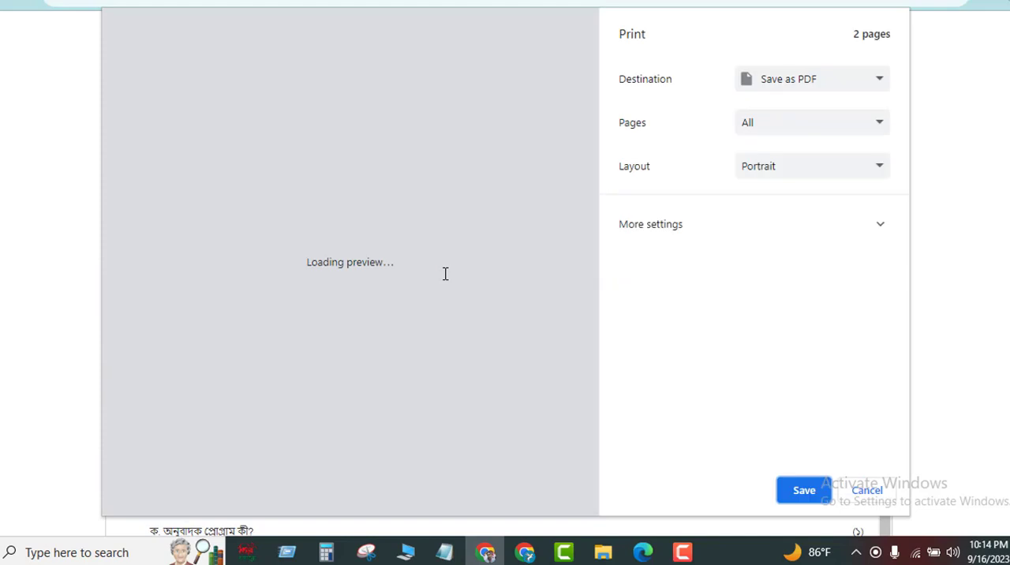
{"action": "scroll", "coordinate": [442, 279], "scroll_direction": "down", "scroll_amount": 8}
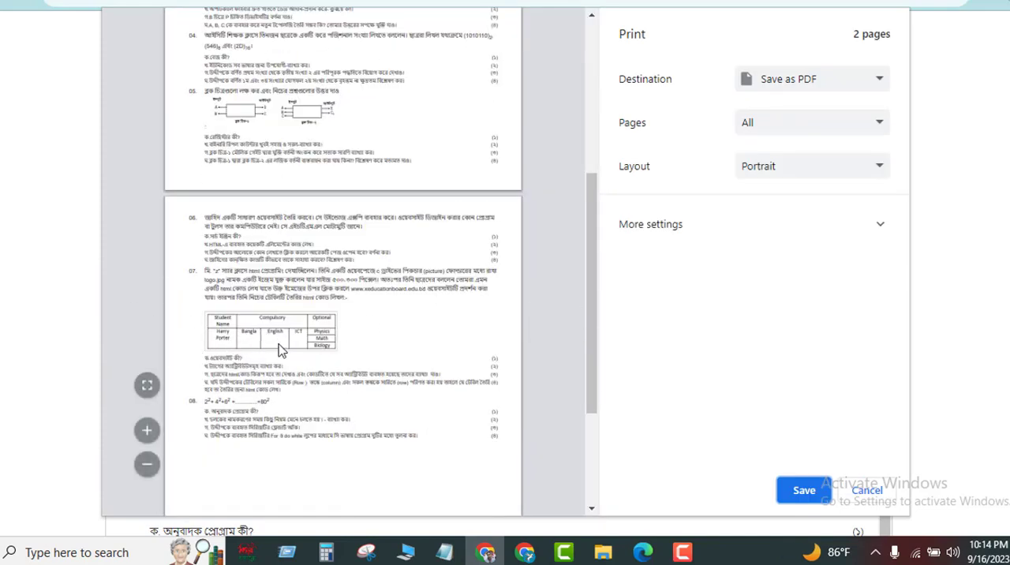
Review both print preview pages from the header through question 08, checking diagrams, table and page break.
{"action": "scroll", "coordinate": [282, 355], "scroll_direction": "up", "scroll_amount": 8}
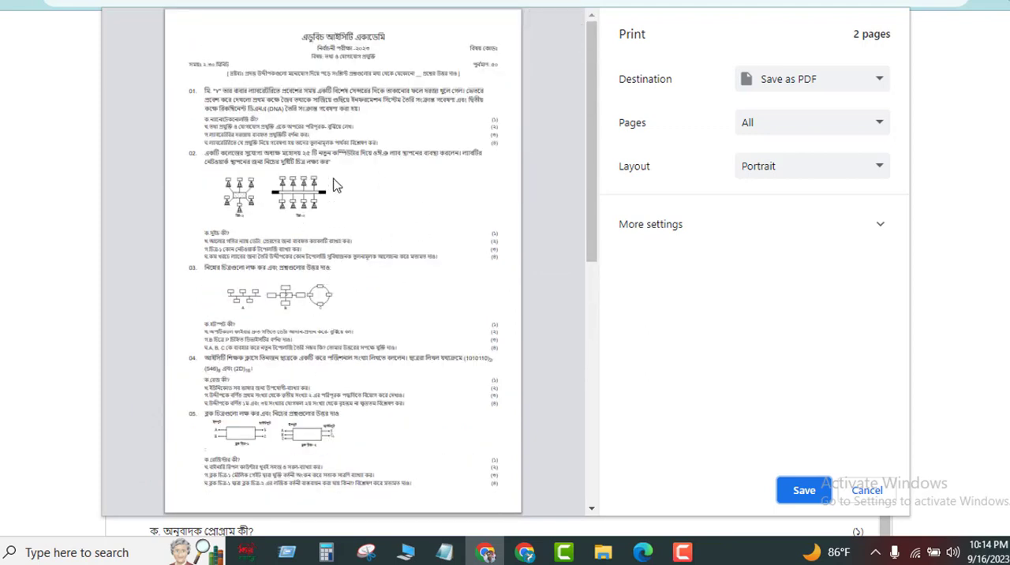
{"action": "scroll", "coordinate": [383, 327], "scroll_direction": "down", "scroll_amount": 10}
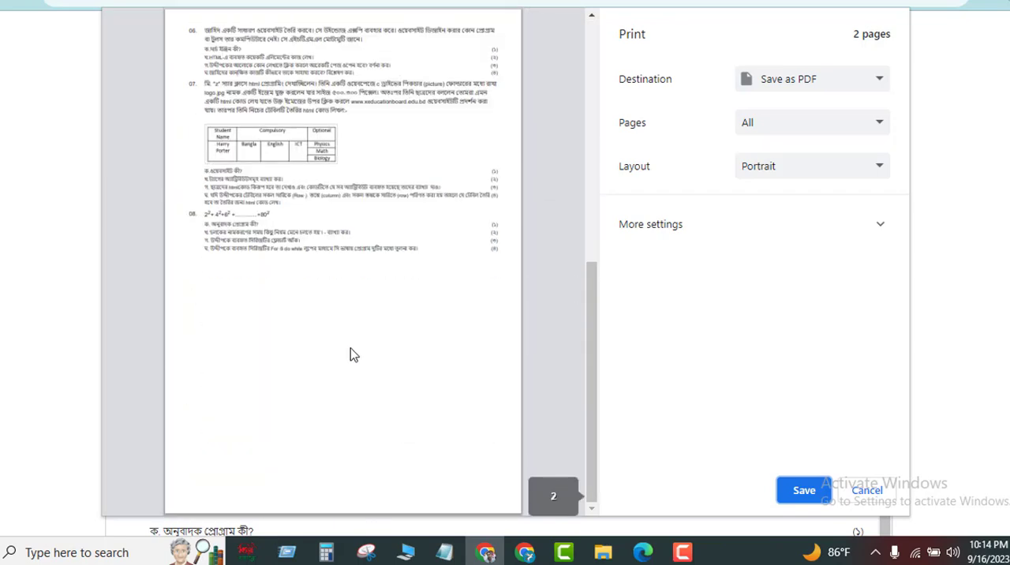
{"action": "scroll", "coordinate": [353, 355], "scroll_direction": "up", "scroll_amount": 10}
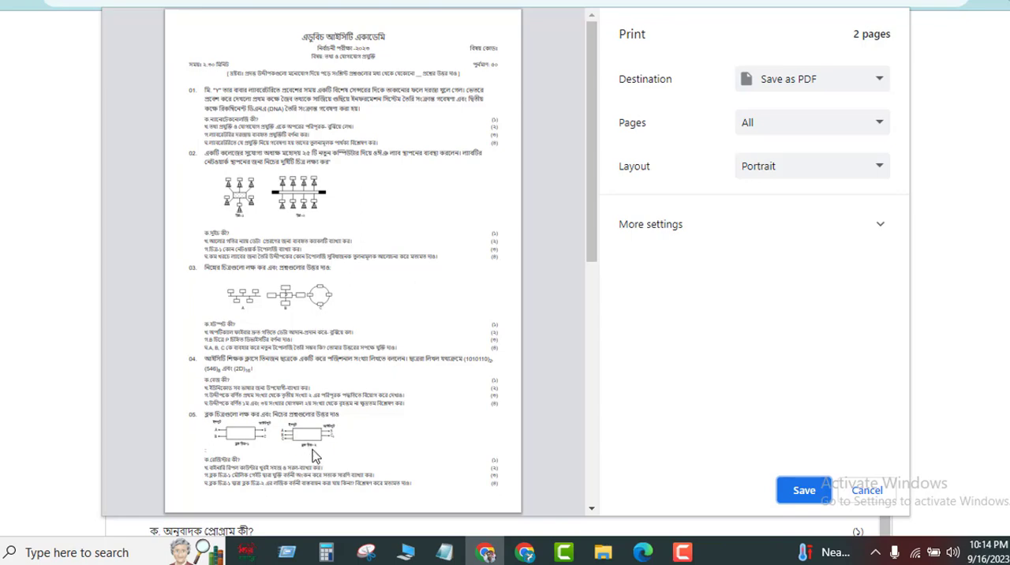
{"action": "scroll", "coordinate": [312, 450], "scroll_direction": "down", "scroll_amount": 2}
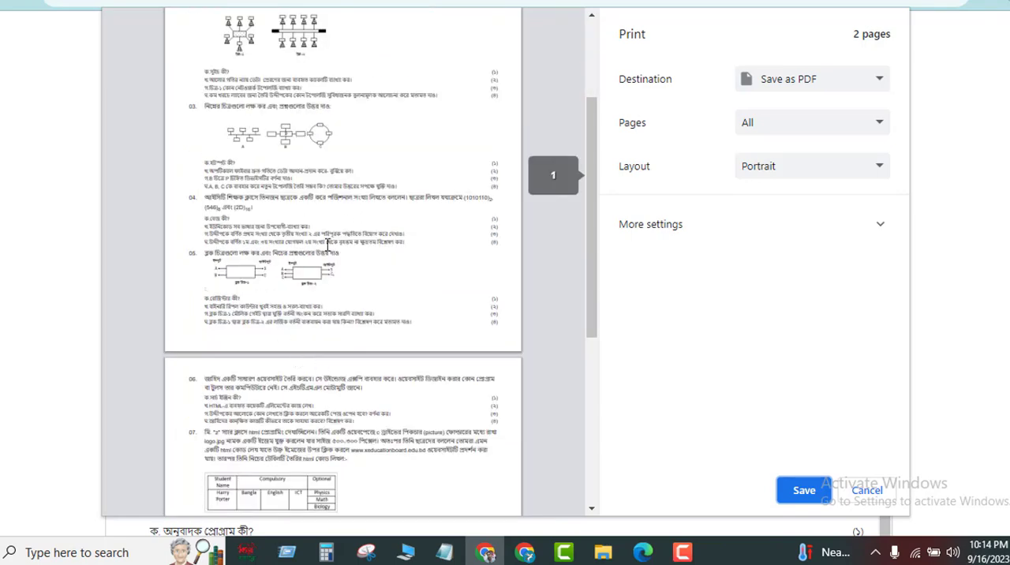
{"action": "scroll", "coordinate": [314, 461], "scroll_direction": "down", "scroll_amount": 2}
{"action": "scroll", "coordinate": [276, 323], "scroll_direction": "up", "scroll_amount": 3}
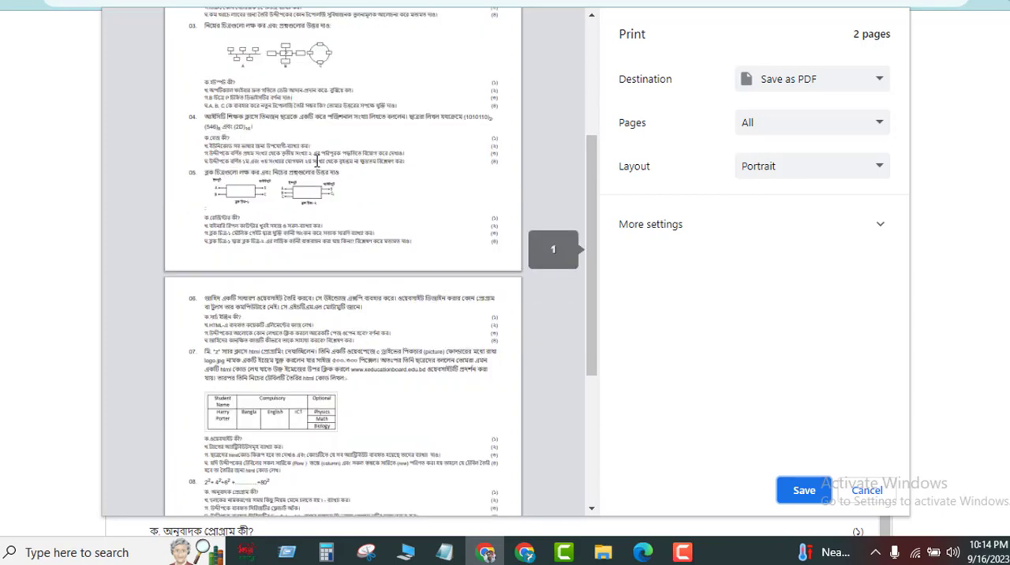
{"action": "scroll", "coordinate": [335, 374], "scroll_direction": "down", "scroll_amount": 1}
{"action": "scroll", "coordinate": [315, 433], "scroll_direction": "down", "scroll_amount": 2}
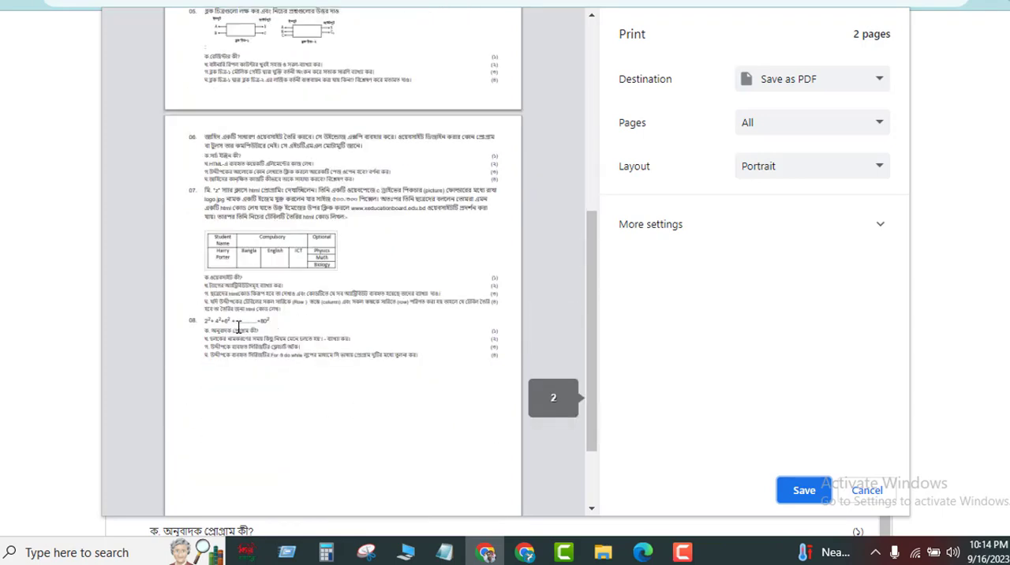
{"action": "scroll", "coordinate": [236, 327], "scroll_direction": "up", "scroll_amount": 5}
{"action": "scroll", "coordinate": [349, 406], "scroll_direction": "down", "scroll_amount": 2}
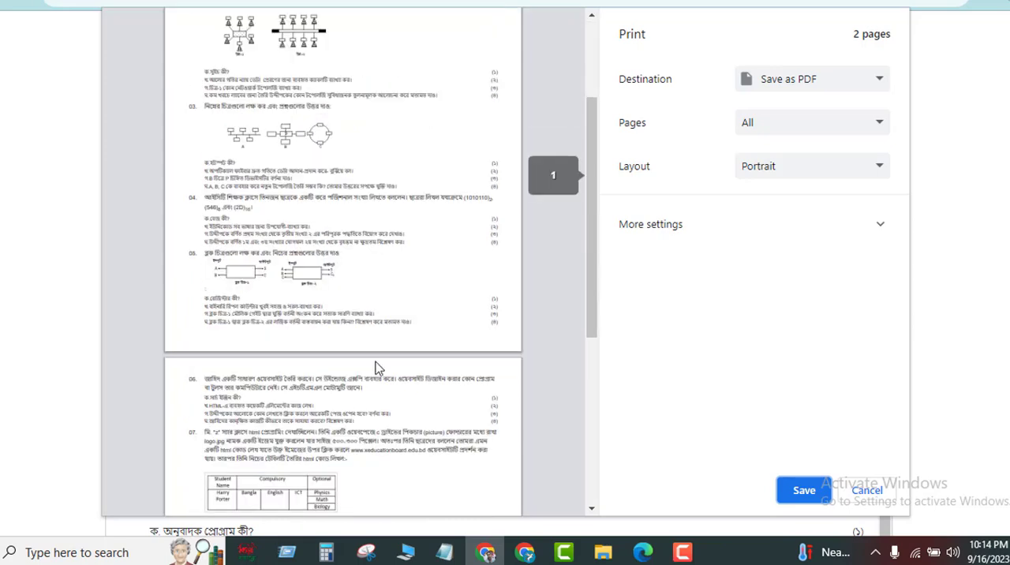
{"action": "scroll", "coordinate": [377, 347], "scroll_direction": "up", "scroll_amount": 2}
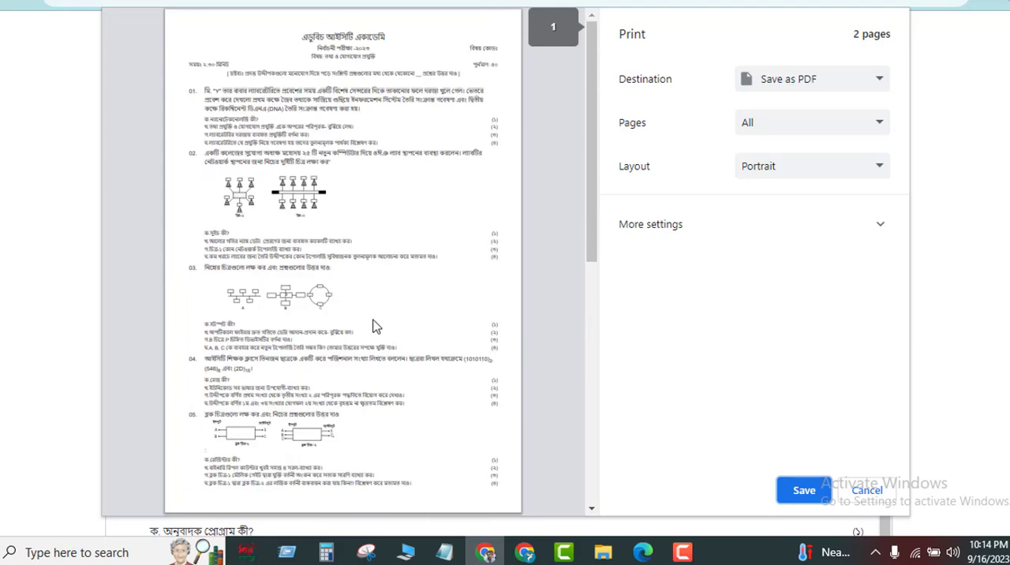